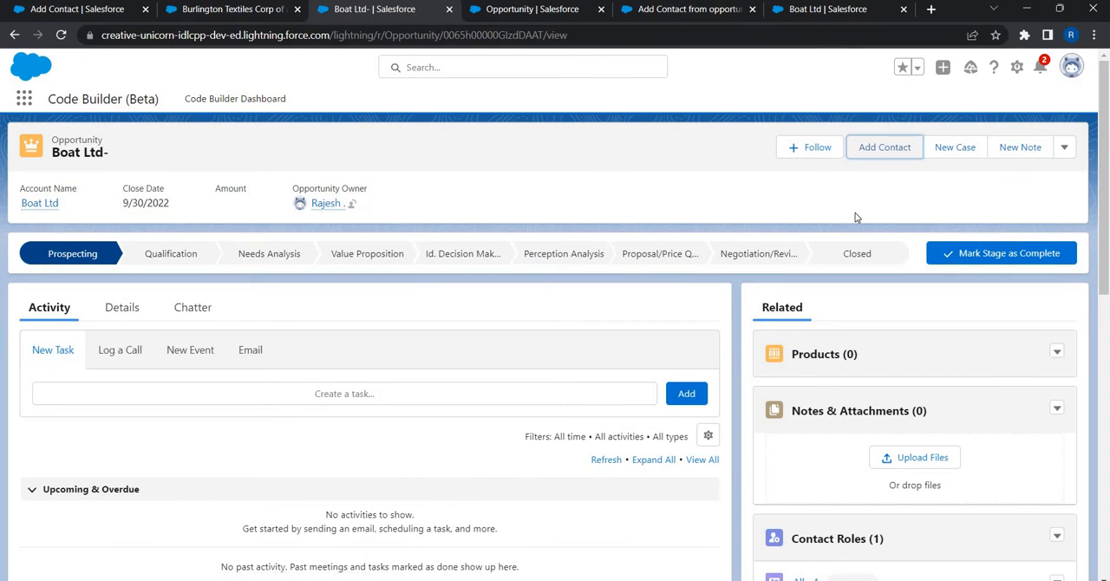
# Step: Run the Add Contact action on the Boat Ltd- opportunity to its end and open its flow in Flow Builder to inspect the New Contact screen
pyautogui.click(881, 152)
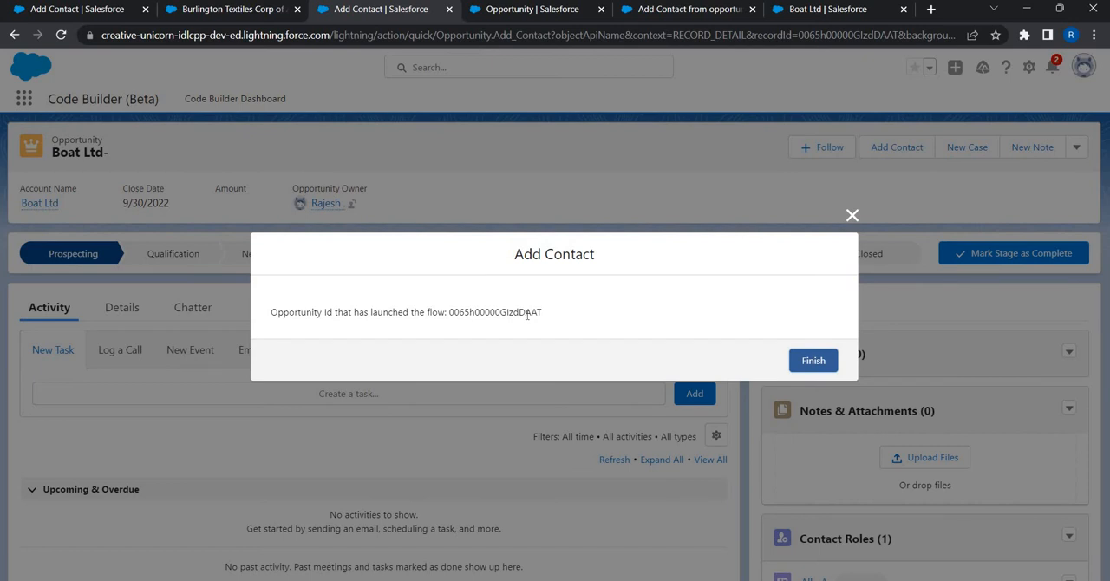
pyautogui.click(813, 360)
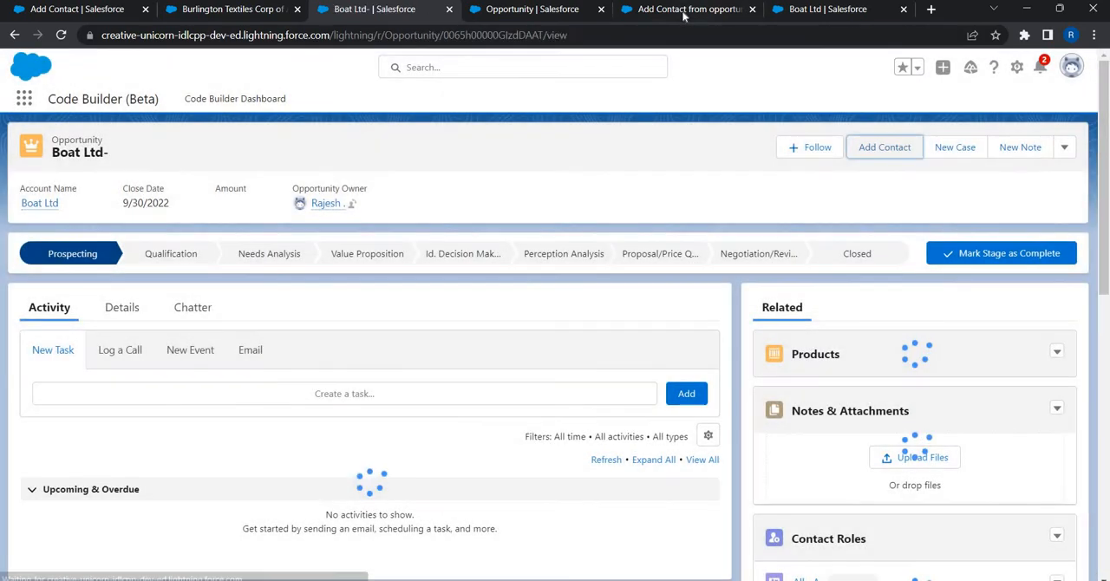
pyautogui.click(683, 9)
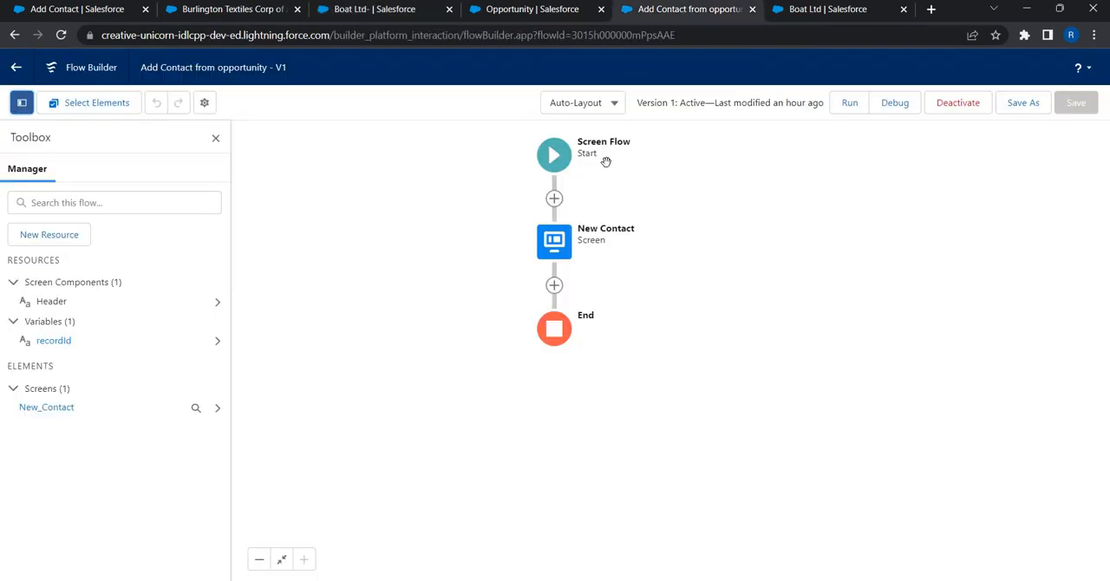
pyautogui.doubleClick(562, 250)
# Step: Add a Get Records element labelled Get Opp Data between the flow's start and the New Contact screen
pyautogui.click(554, 199)
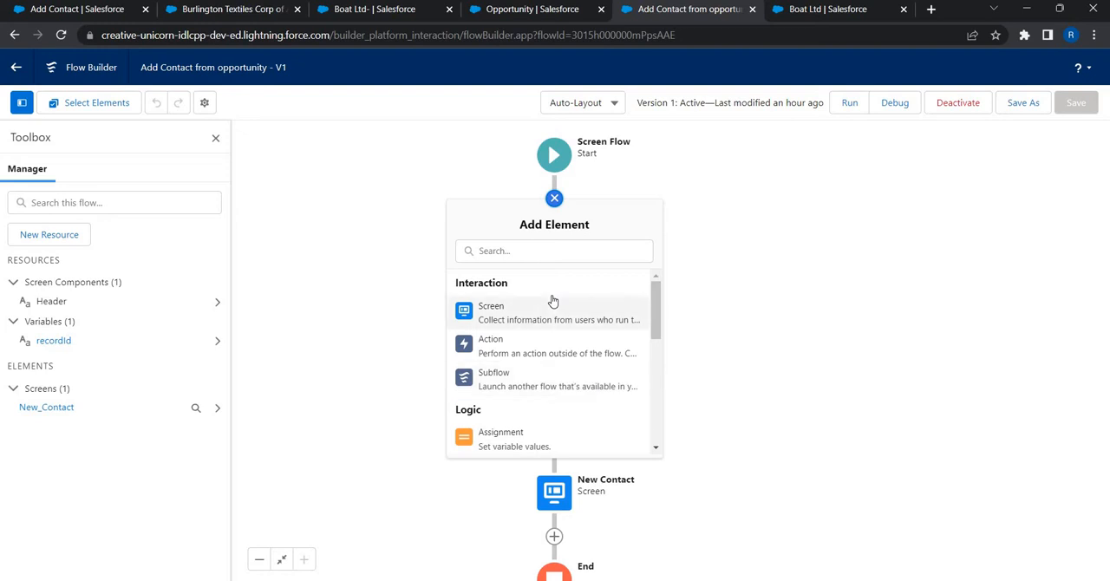
pyautogui.scroll(-2, 552, 300)
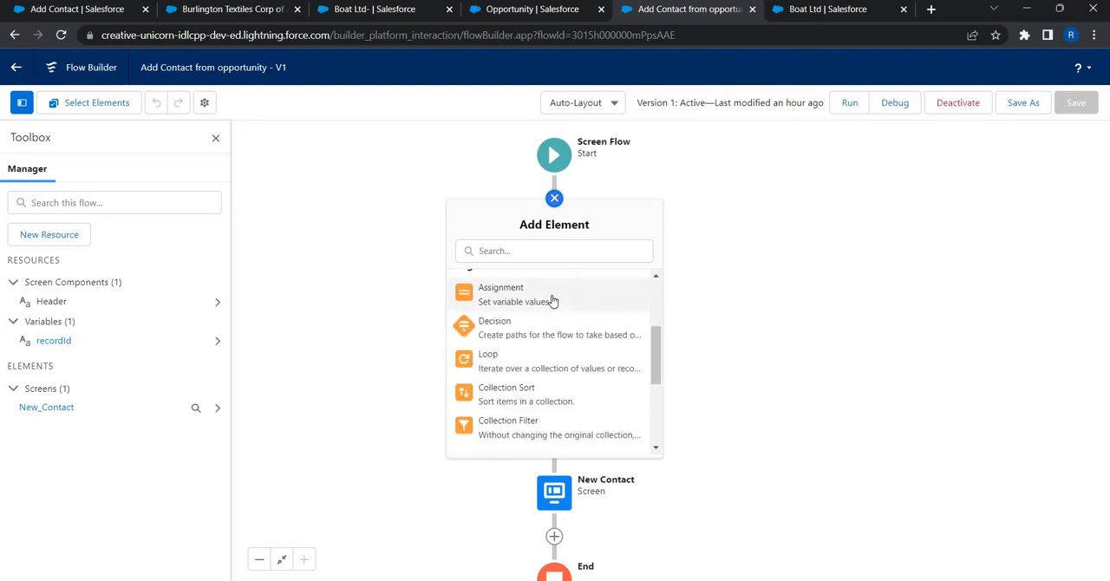
pyautogui.scroll(-3, 552, 300)
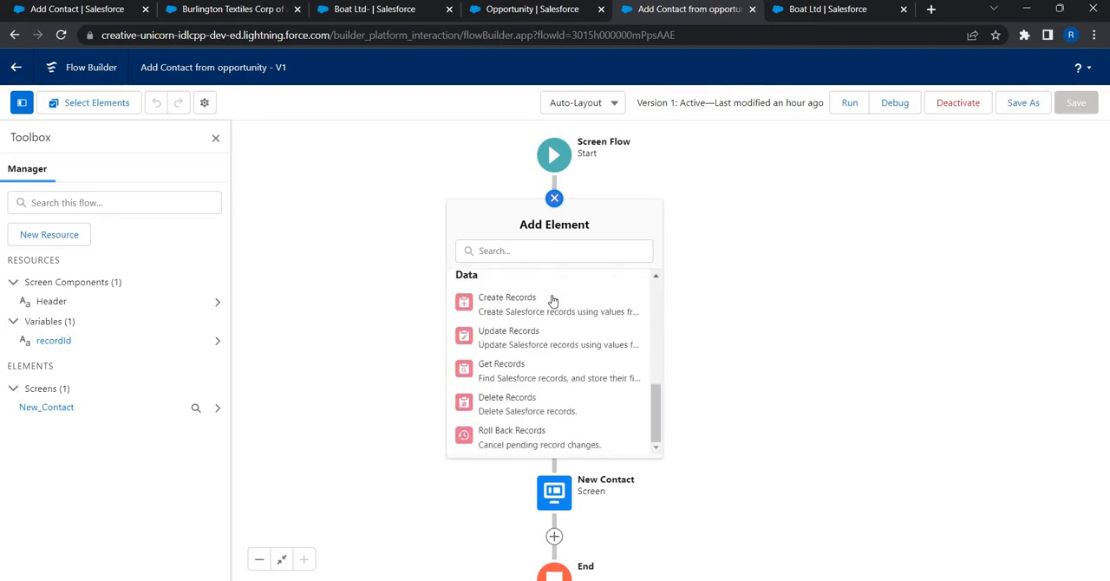
pyautogui.click(520, 375)
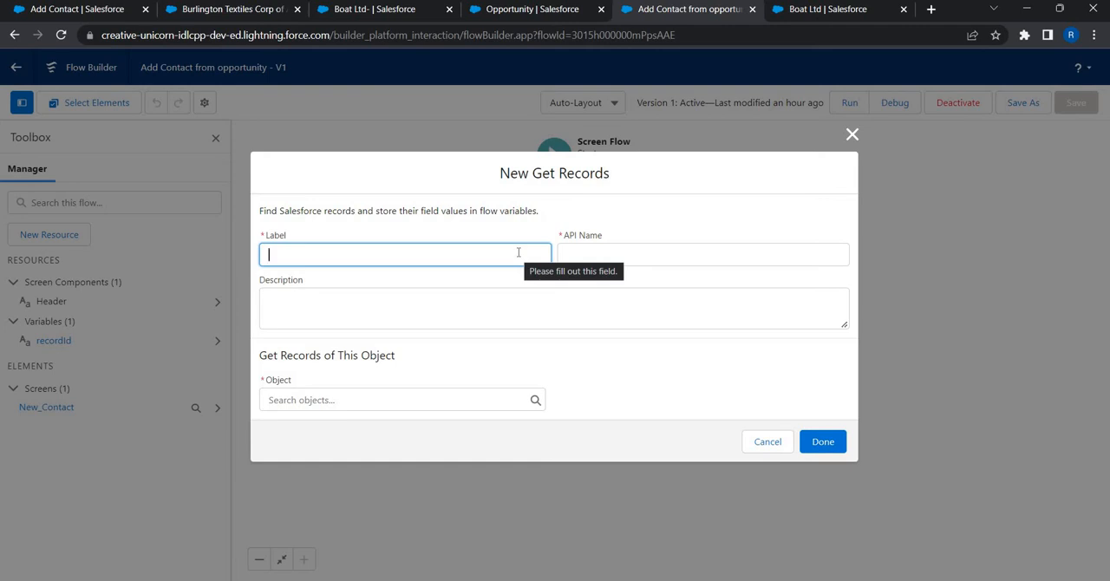
pyautogui.write('Get O')
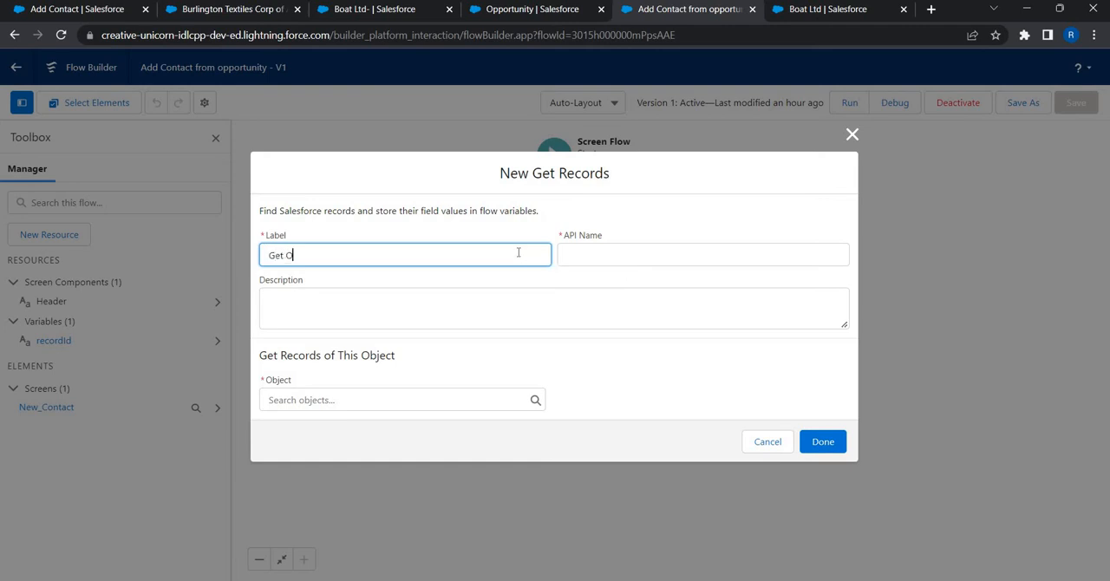
pyautogui.write('pp Data')
pyautogui.press('Tab')
pyautogui.press('Tab')
pyautogui.press('Tab')
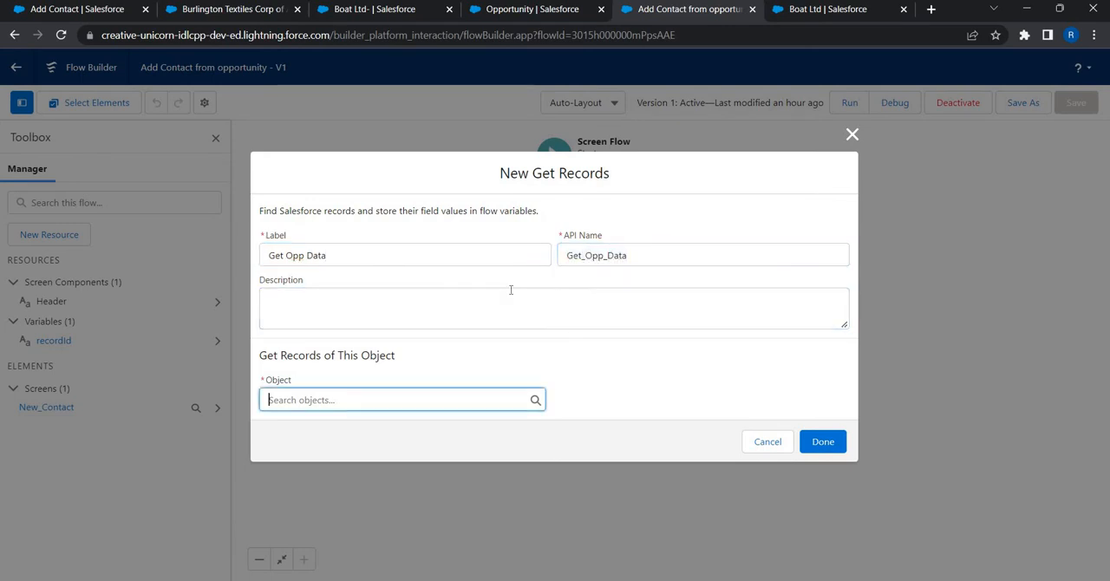
# Step: Set Opportunity as the object whose records the Get Opp Data element retrieves
pyautogui.click(356, 396)
pyautogui.write('opp')
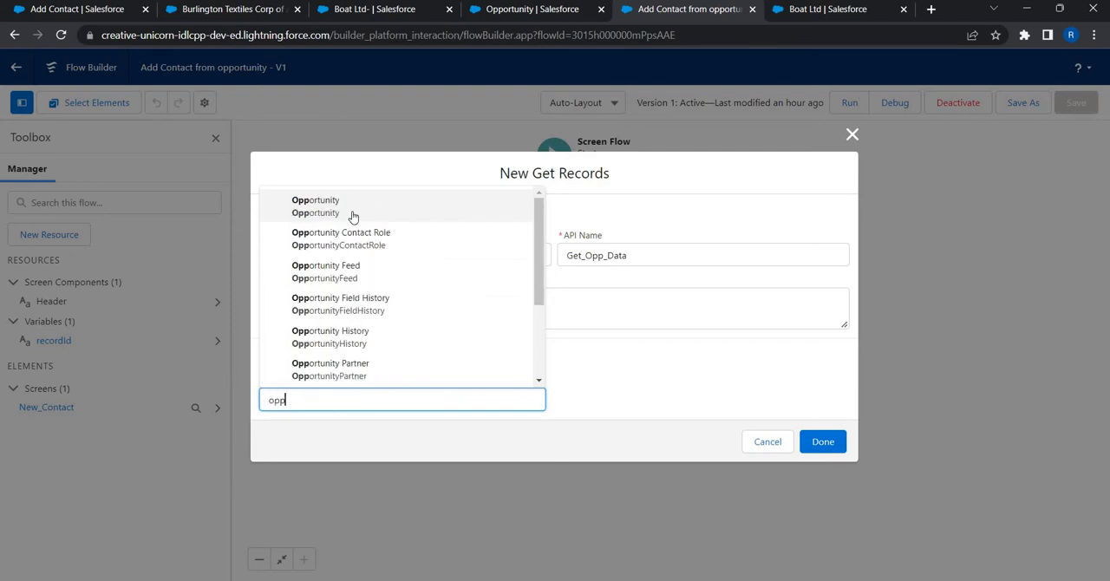
pyautogui.click(353, 216)
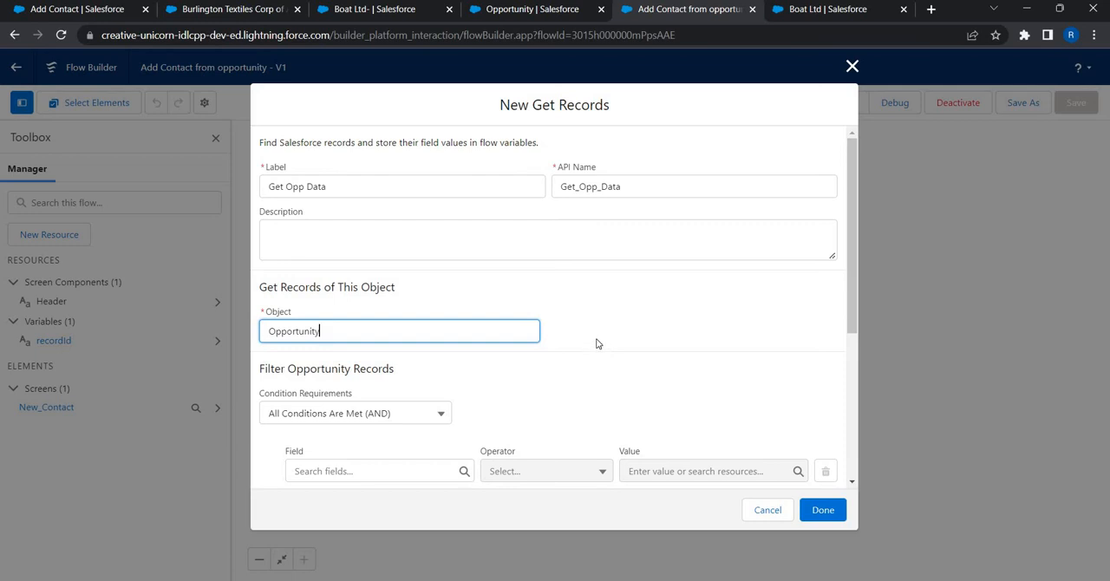
# Step: Filter the opportunity records by Id Equals the recordId variable and finish the Get Opp Data element
pyautogui.scroll(-1, 324, 376)
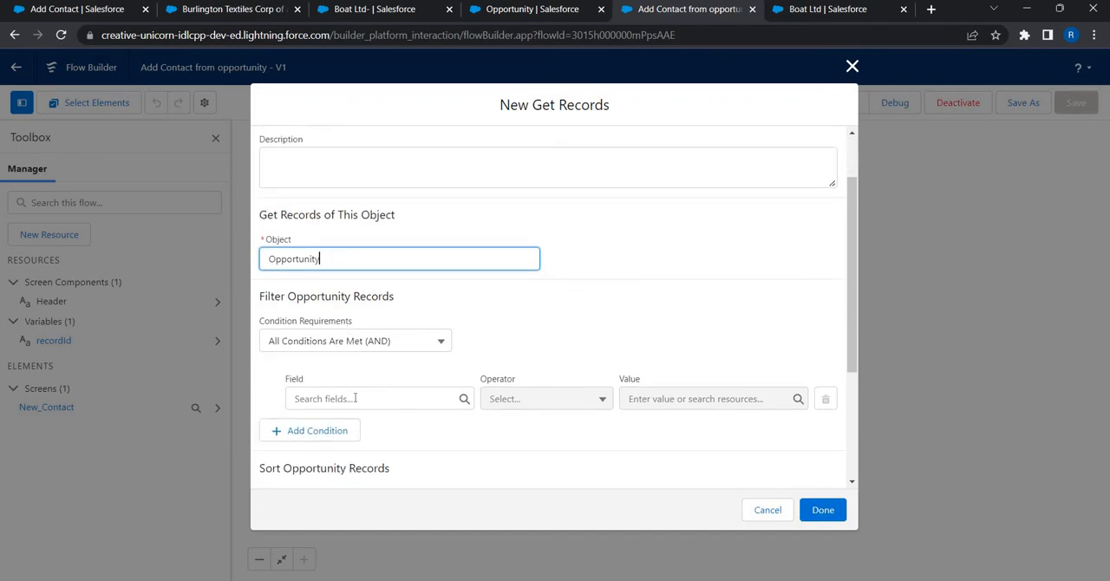
pyautogui.click(355, 398)
pyautogui.write('Id')
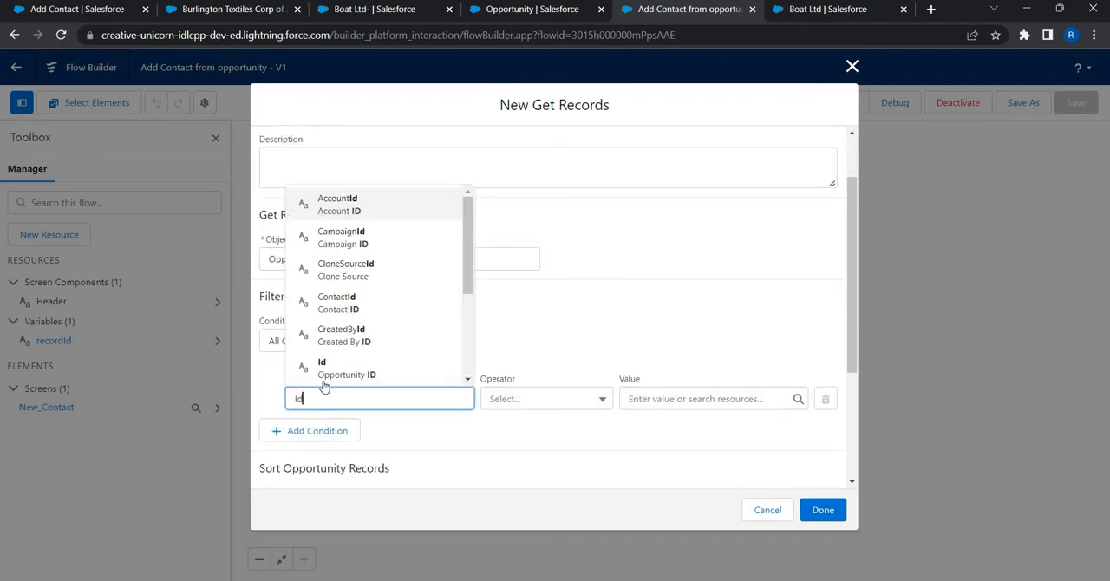
pyautogui.press('Return')
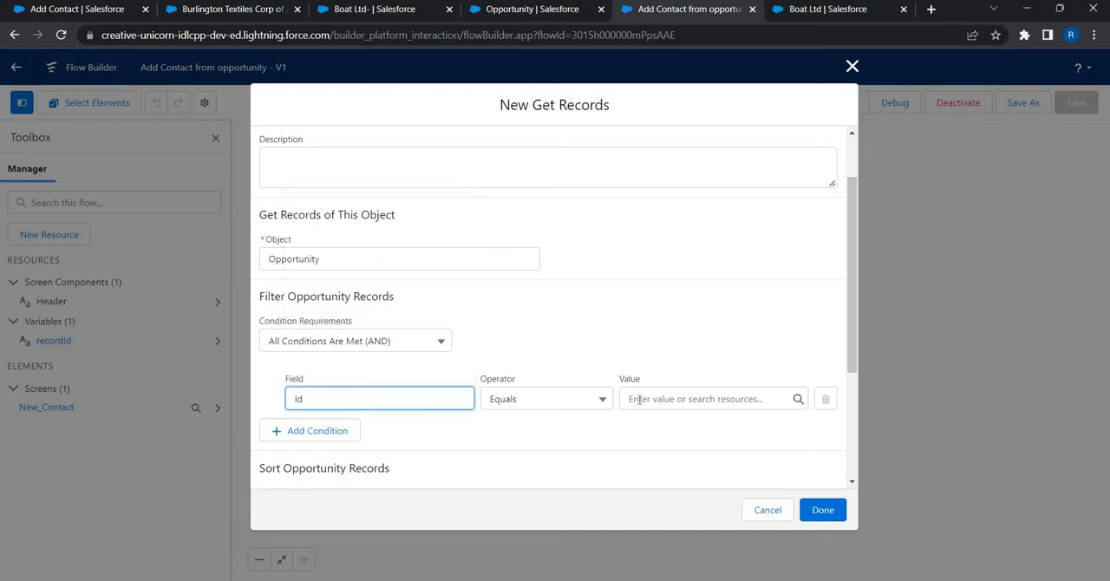
pyautogui.click(639, 399)
pyautogui.write('record')
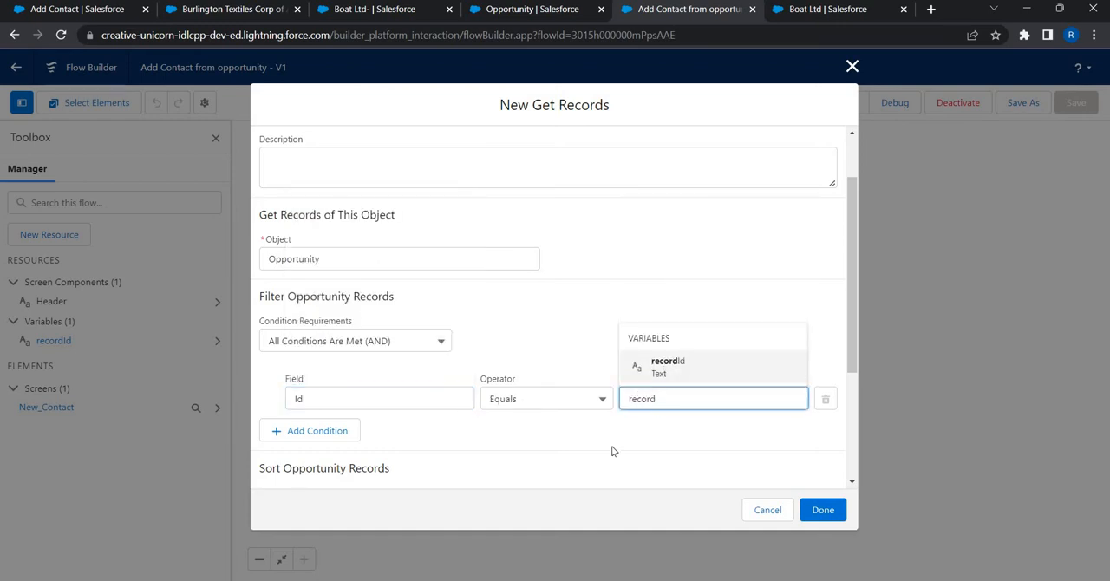
pyautogui.press('Return')
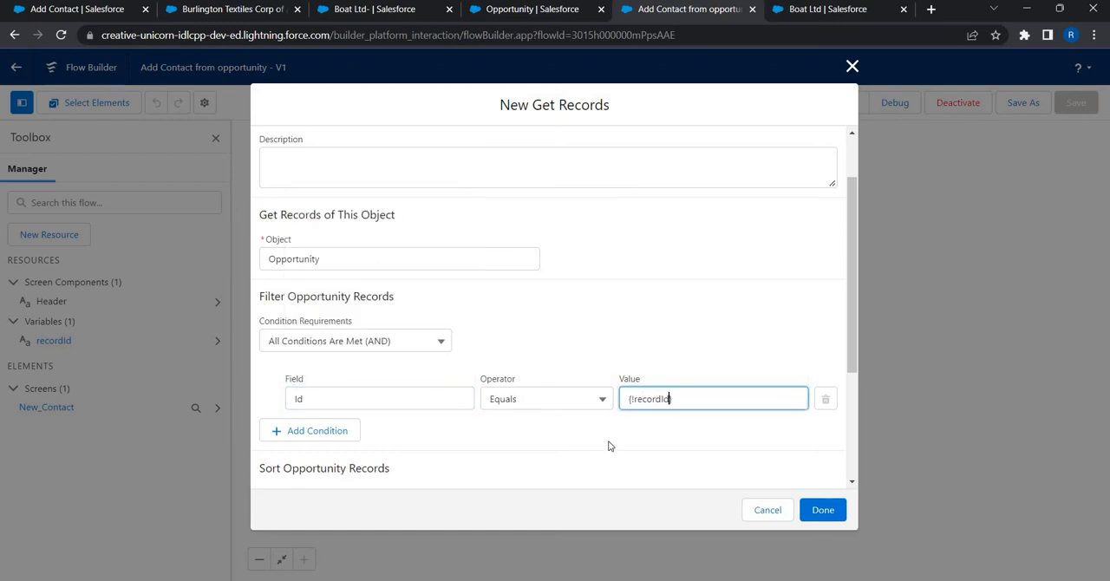
pyautogui.click(609, 446)
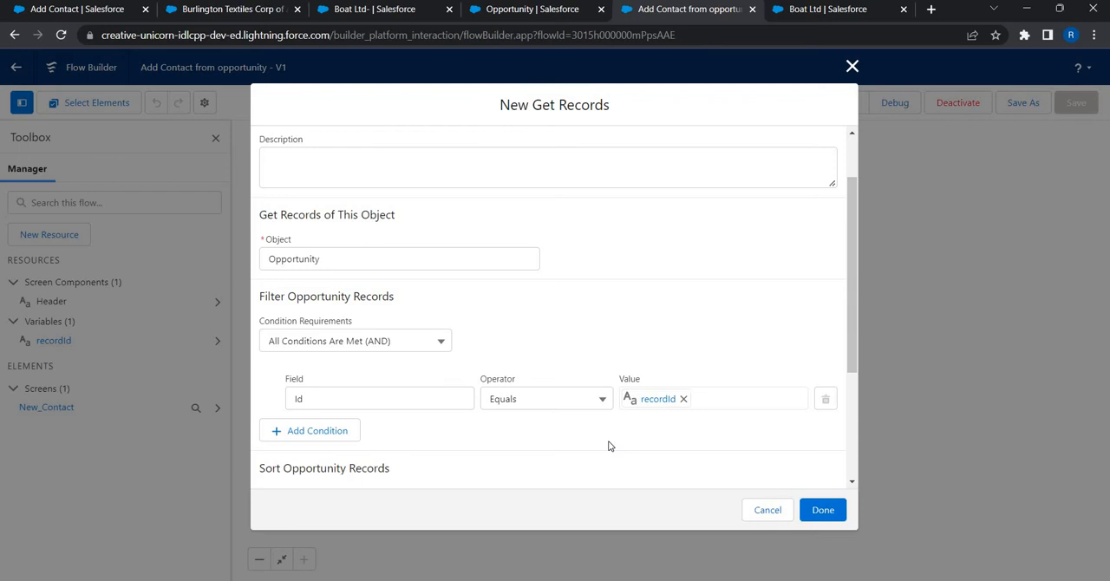
pyautogui.scroll(-3, 521, 364)
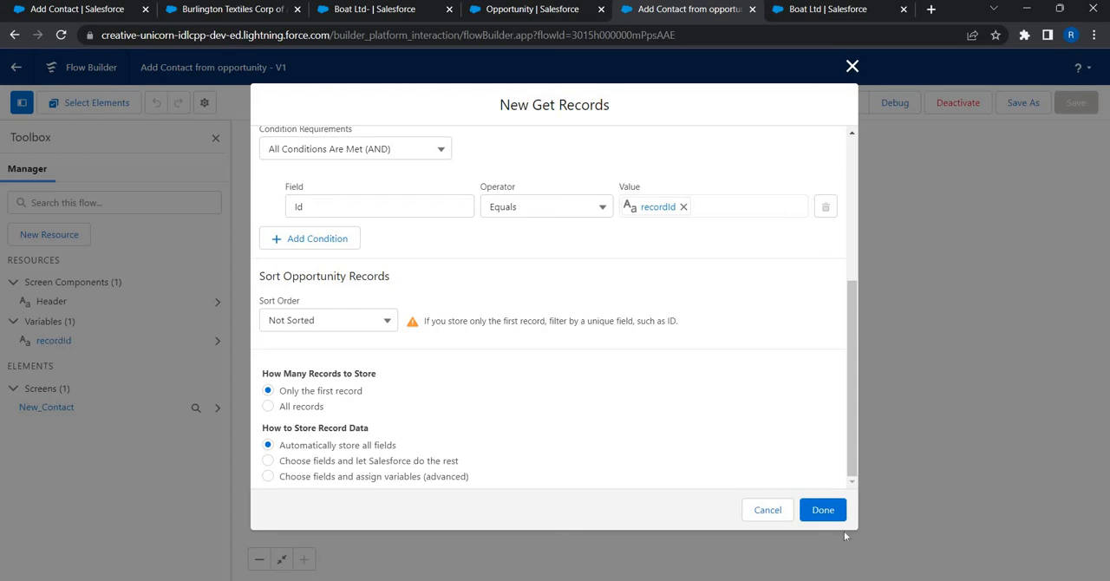
pyautogui.click(823, 511)
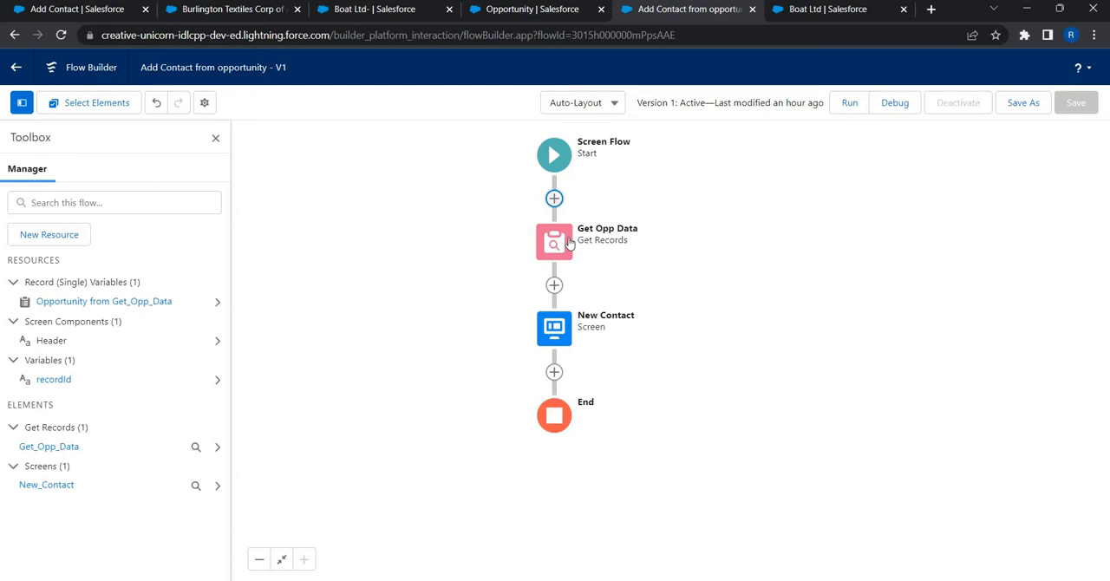
# Step: Add an Assignment element labelled Inputs between Get Opp Data and the New Contact screen
pyautogui.click(554, 286)
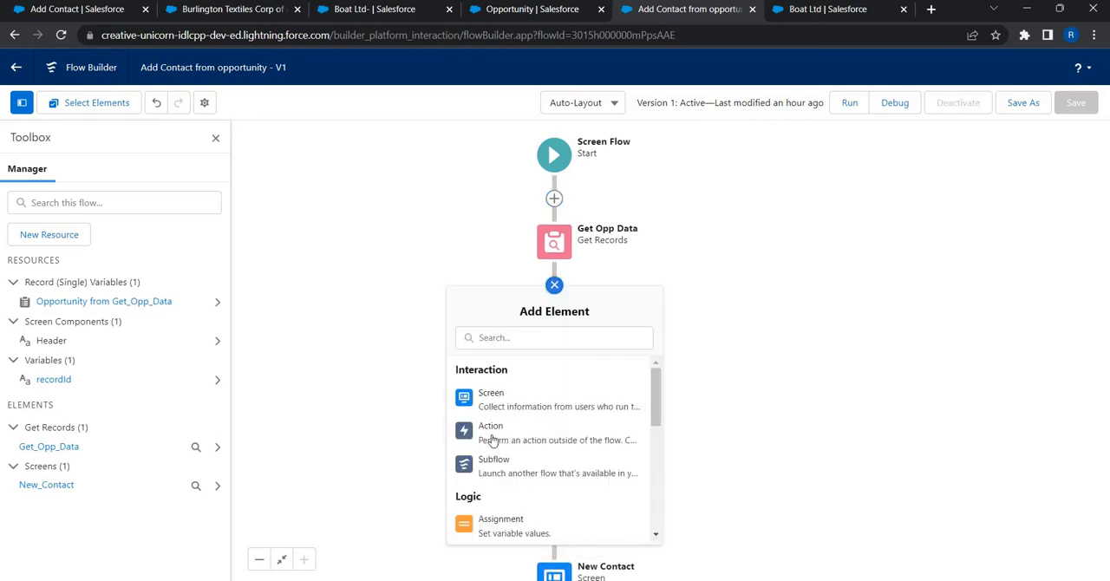
pyautogui.scroll(-3, 514, 380)
pyautogui.moveTo(515, 379); pyautogui.dragTo(514, 375)
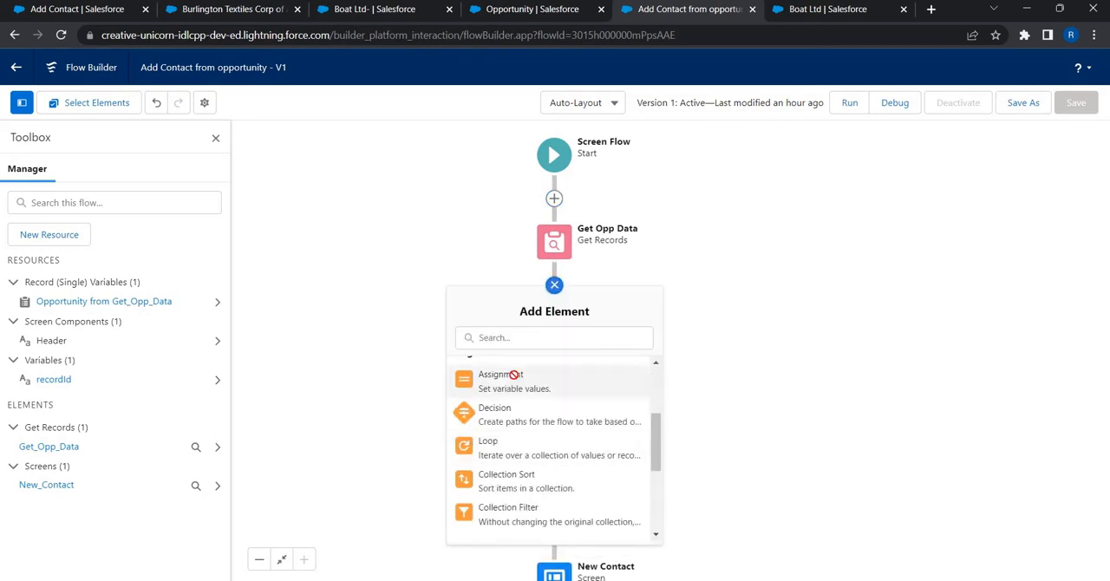
pyautogui.click(514, 374)
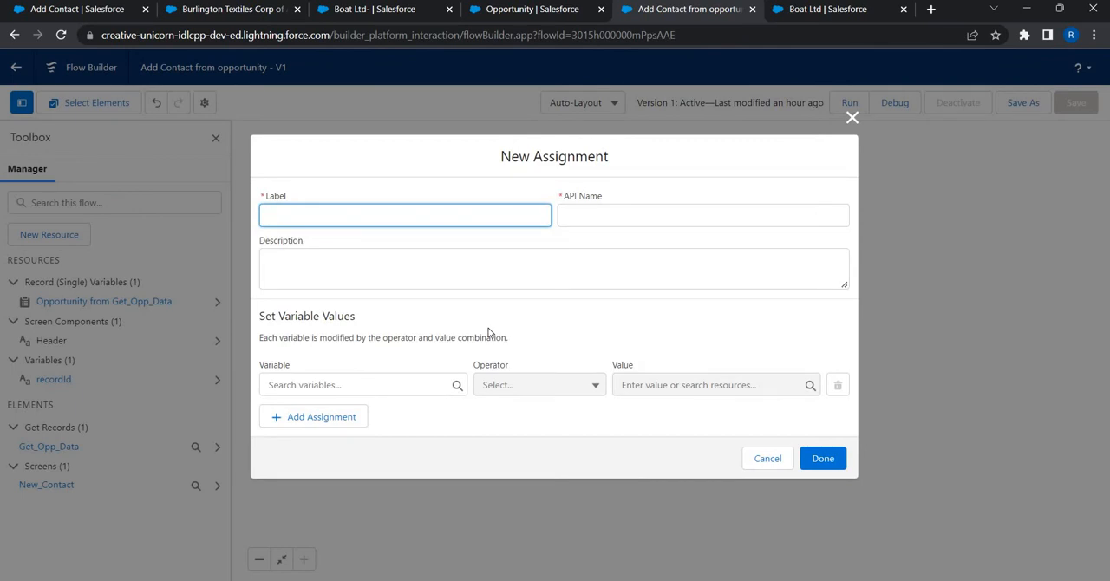
pyautogui.write('Inputs')
pyautogui.press('Tab')
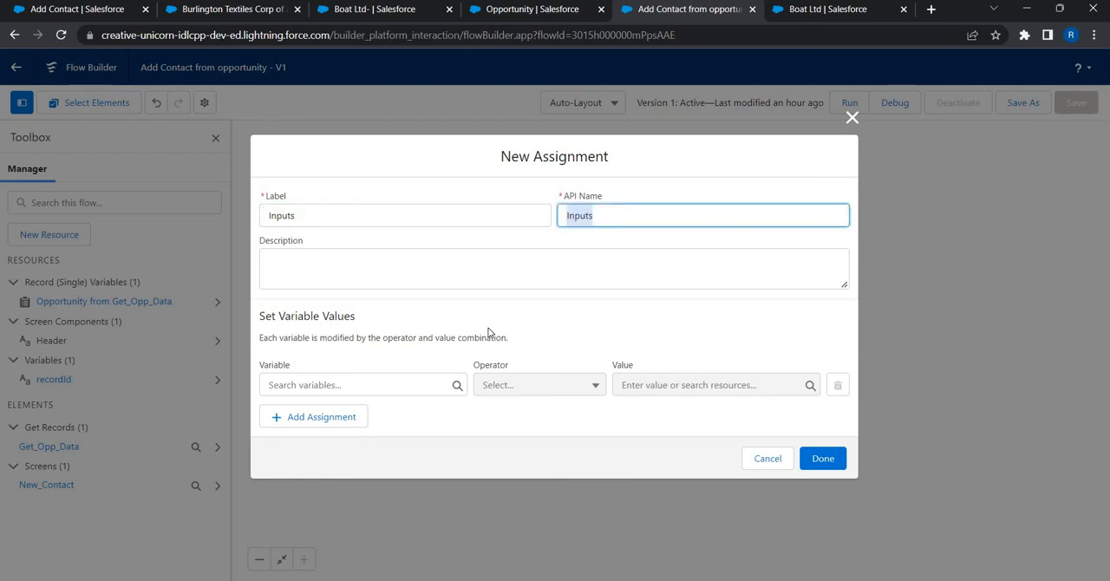
pyautogui.press('Tab')
pyautogui.press('Tab')
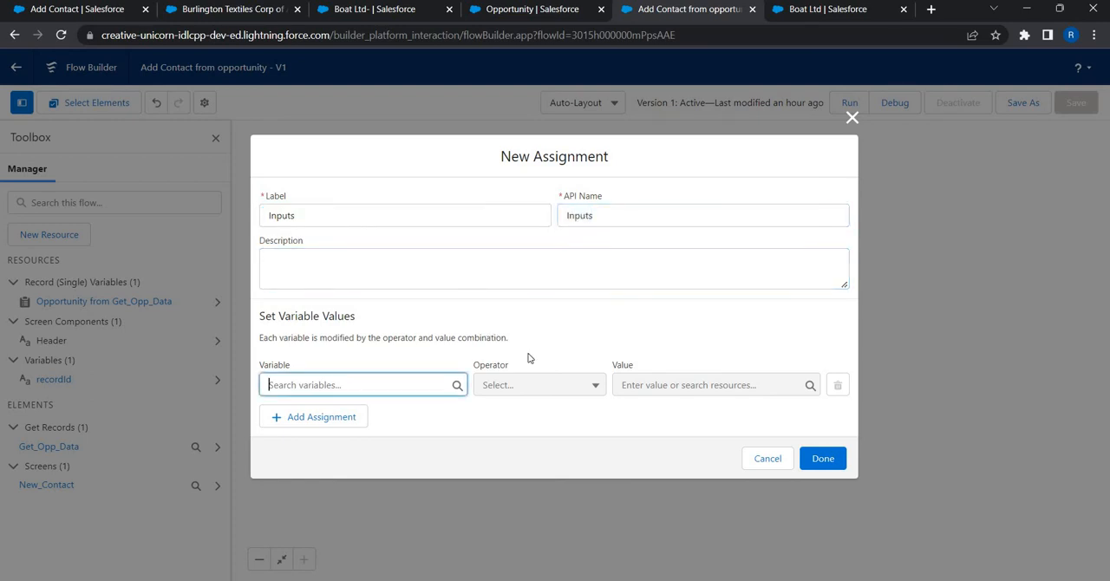
# Step: Create a Text variable named Account_Id as the variable set by the Inputs assignment
pyautogui.click(290, 385)
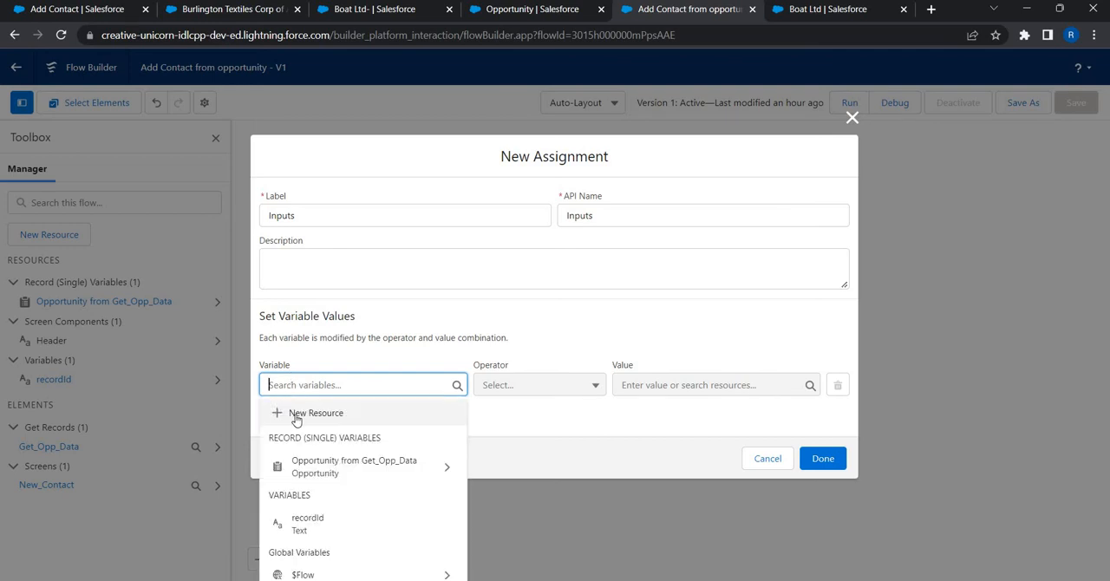
pyautogui.click(296, 415)
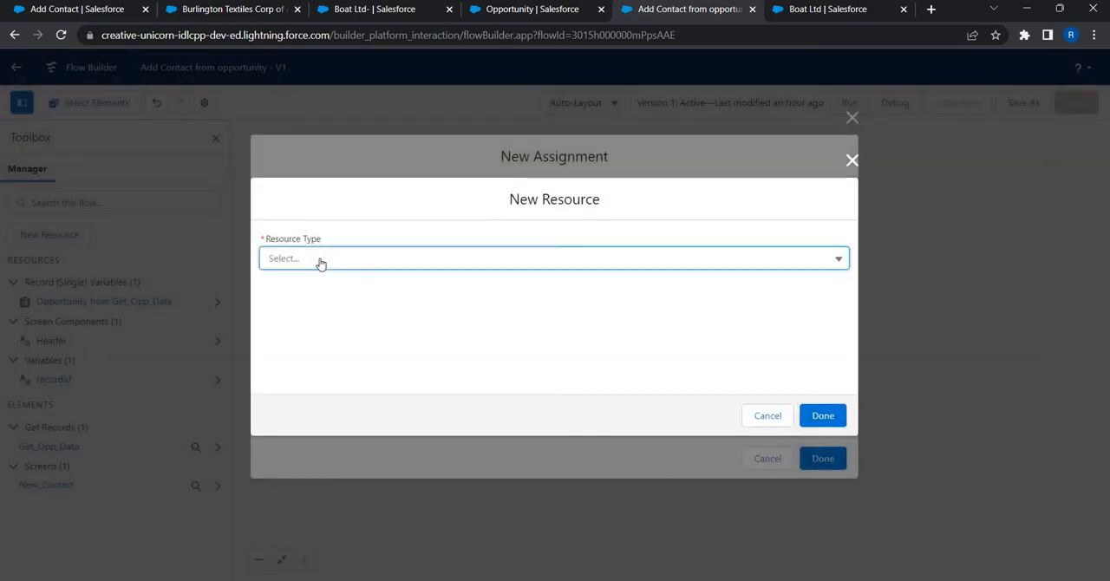
pyautogui.click(320, 264)
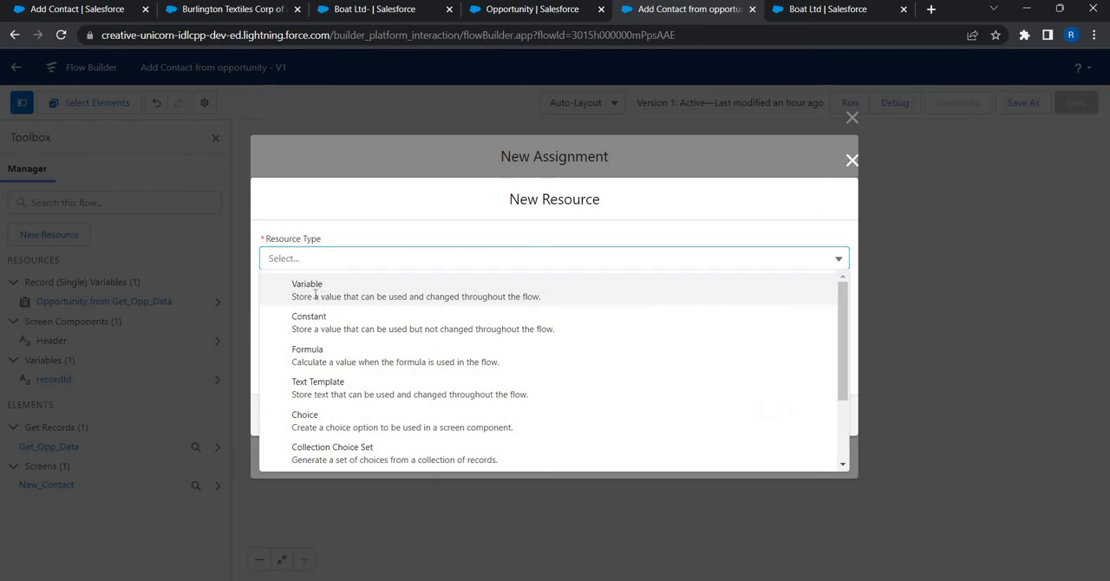
pyautogui.click(315, 292)
pyautogui.click(315, 293)
pyautogui.write('A')
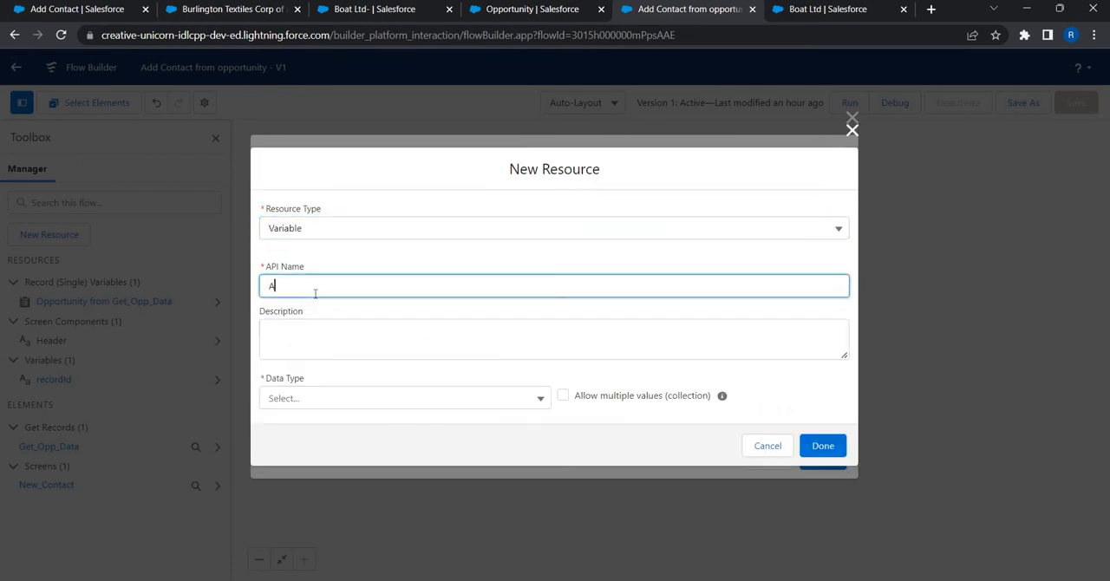
pyautogui.write('ccount_Id')
pyautogui.press('Tab')
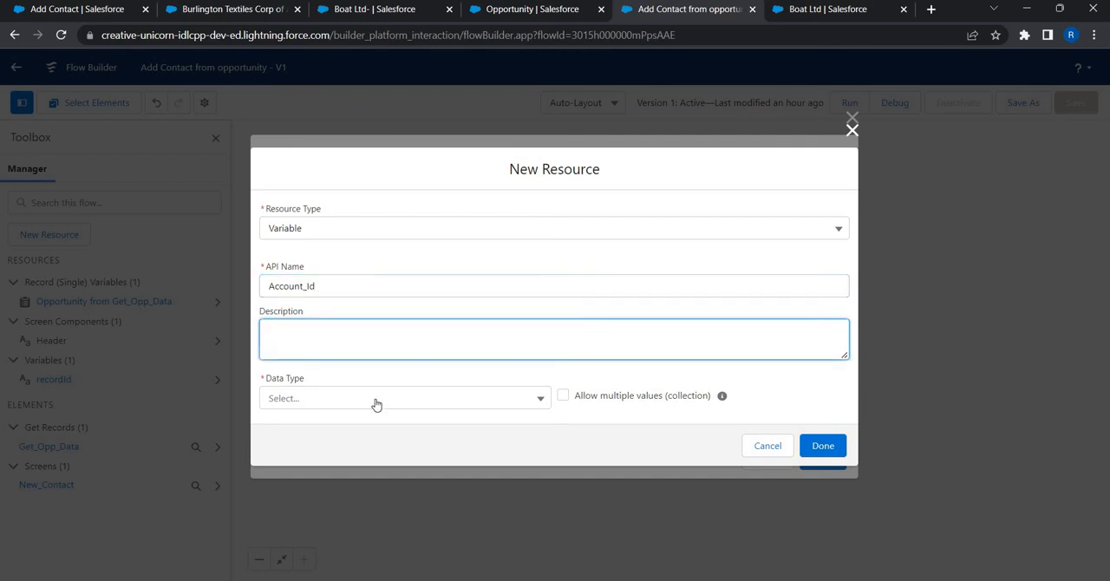
pyautogui.press('Tab')
pyautogui.write('te')
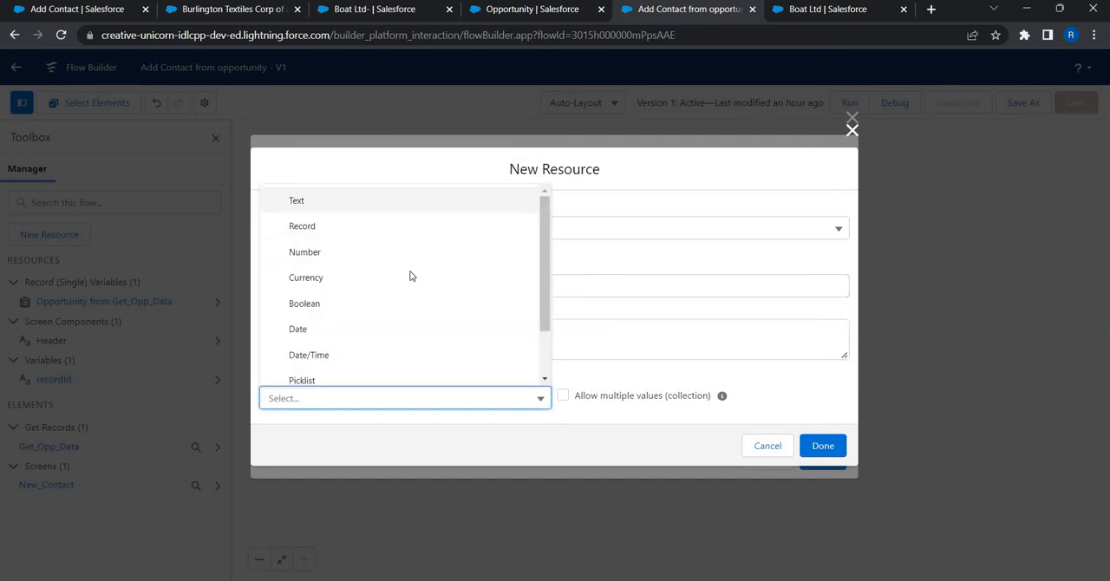
pyautogui.press('Return')
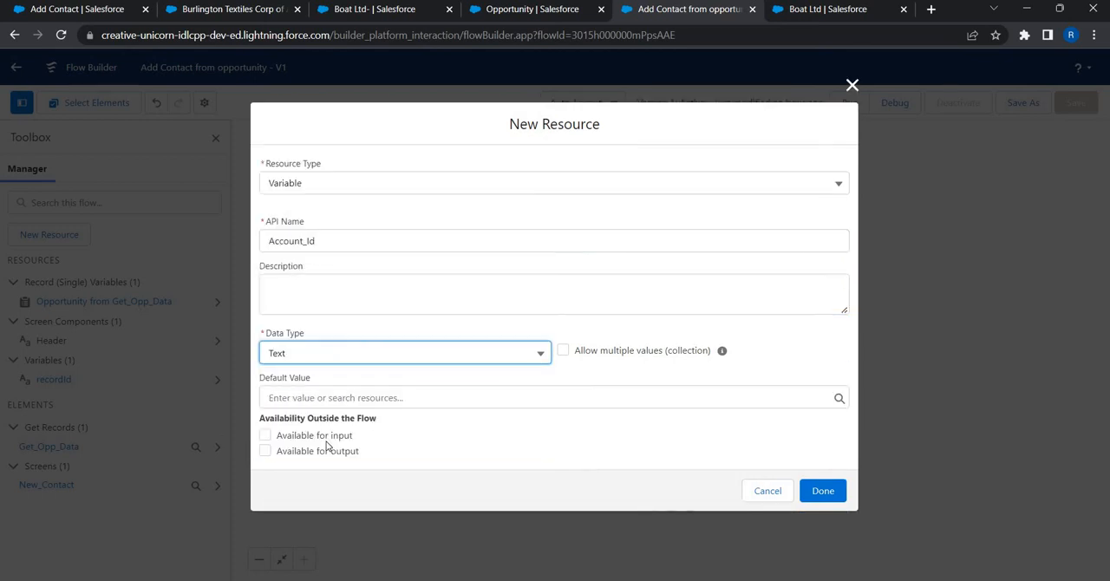
pyautogui.click(815, 492)
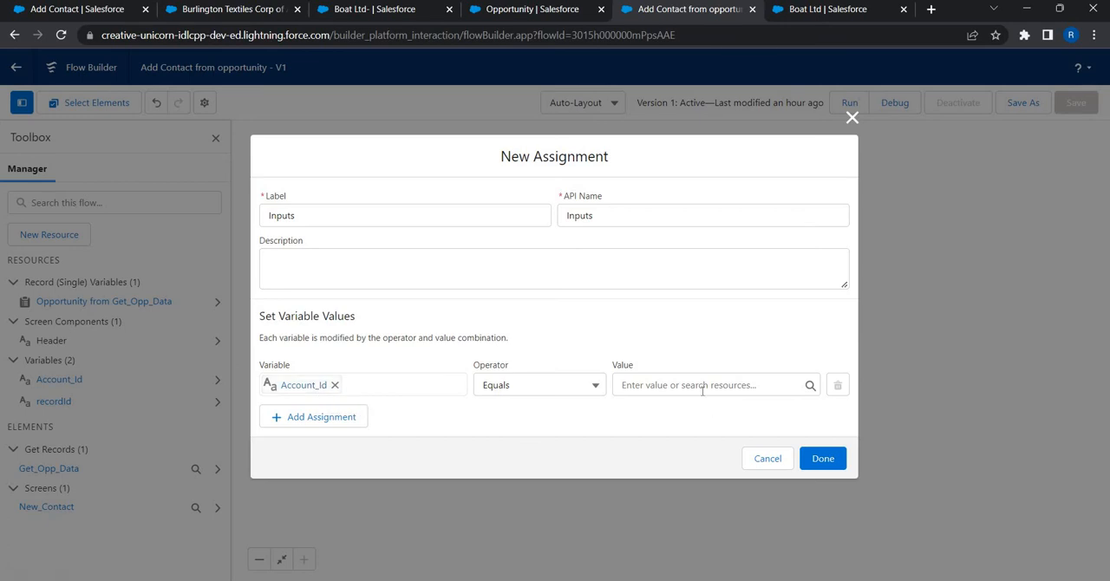
# Step: Set the value for Account_Id to the retrieved opportunity's account ID, {!Get_Opp_Data.Account.Id}
pyautogui.click(702, 387)
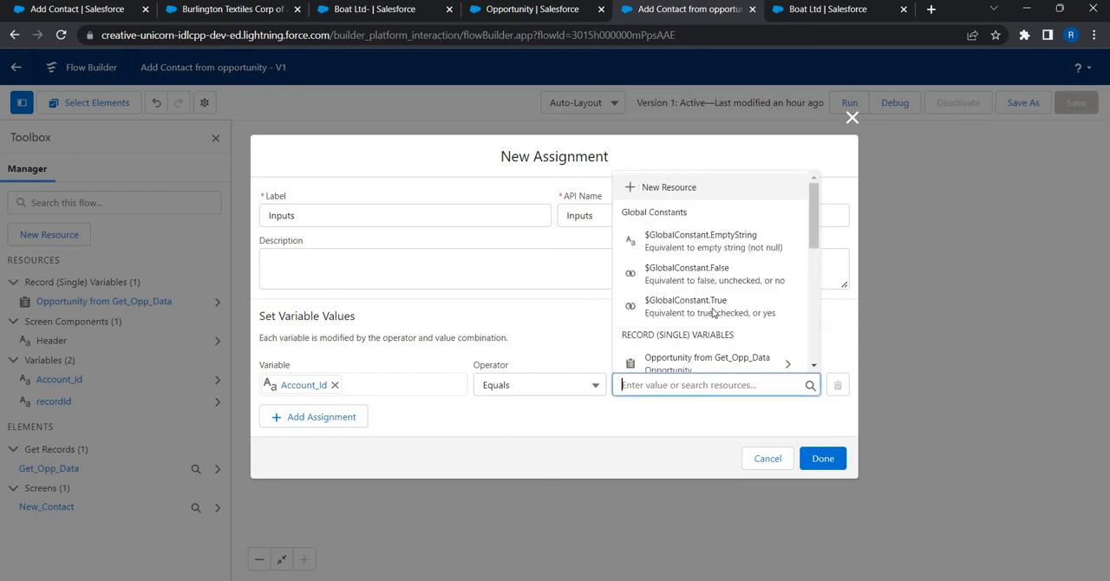
pyautogui.scroll(-3, 711, 299)
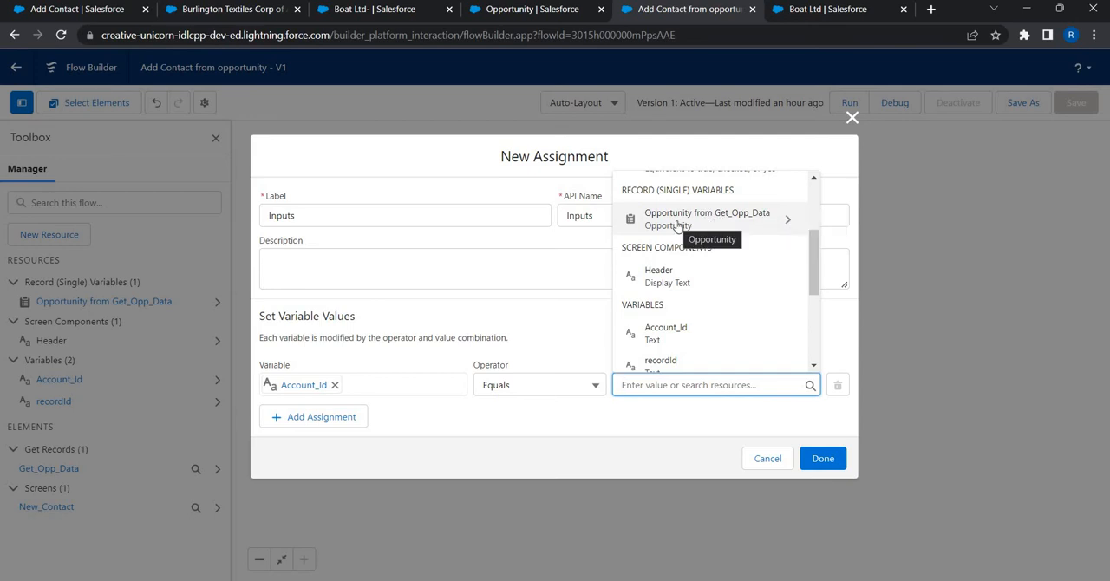
pyautogui.click(677, 219)
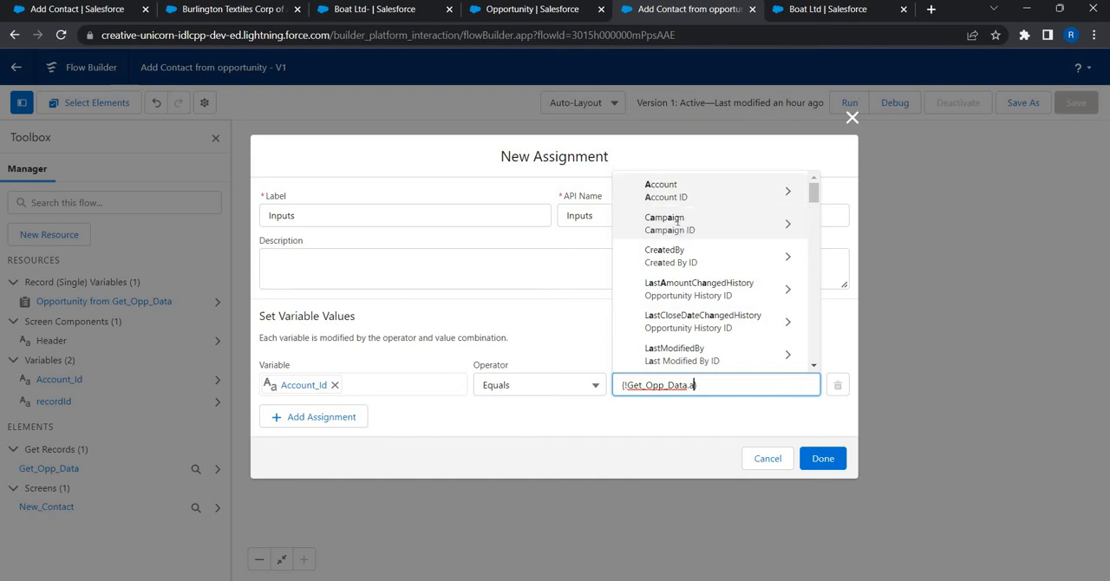
pyautogui.write('acc')
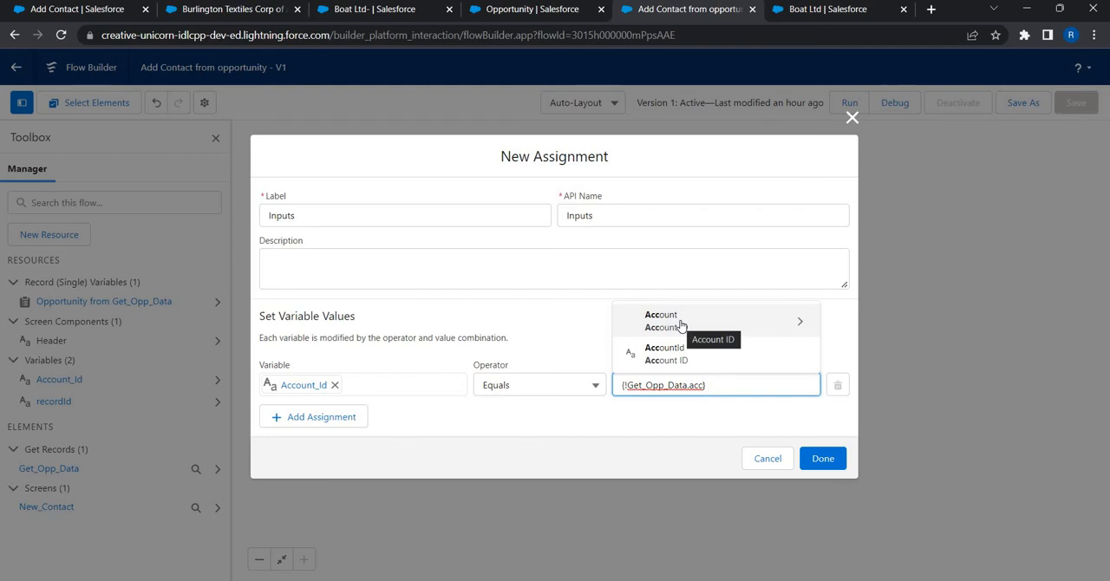
pyautogui.click(681, 323)
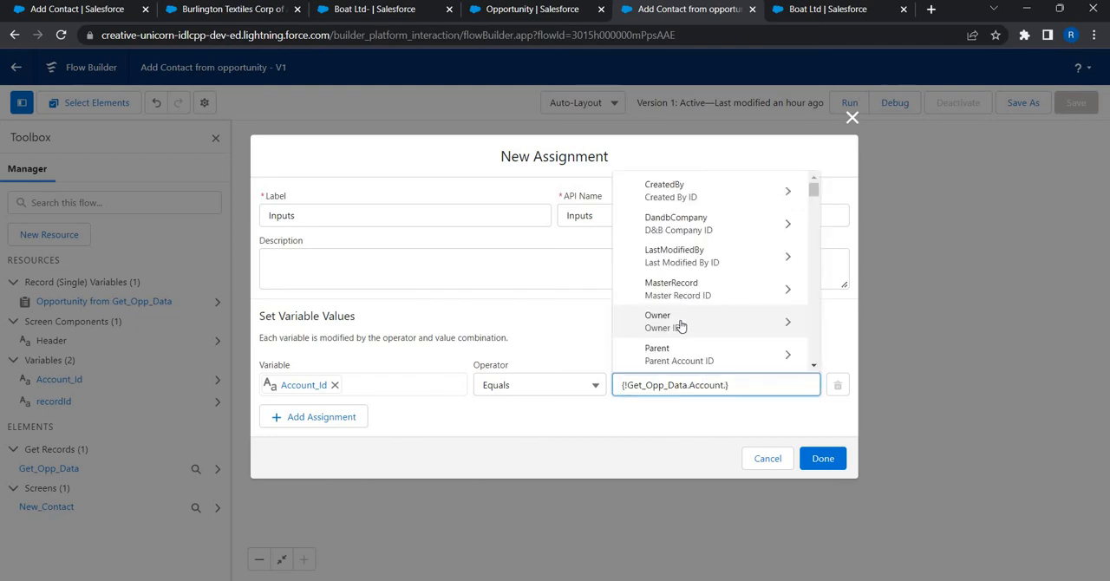
pyautogui.press('BackSpace')
pyautogui.write('.')
pyautogui.write('.')
pyautogui.write('Id')
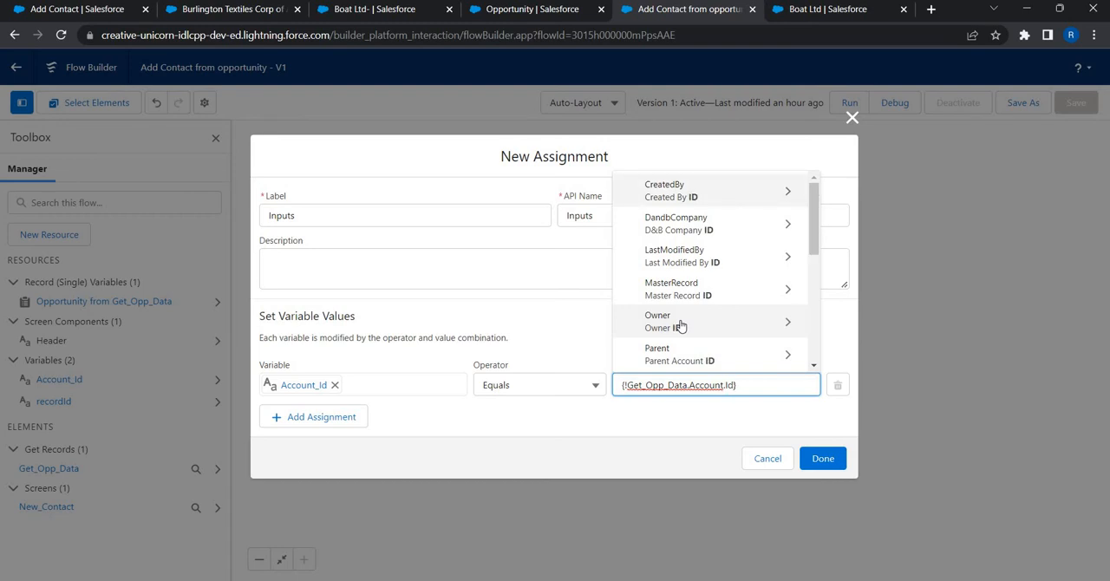
pyautogui.scroll(-3, 680, 325)
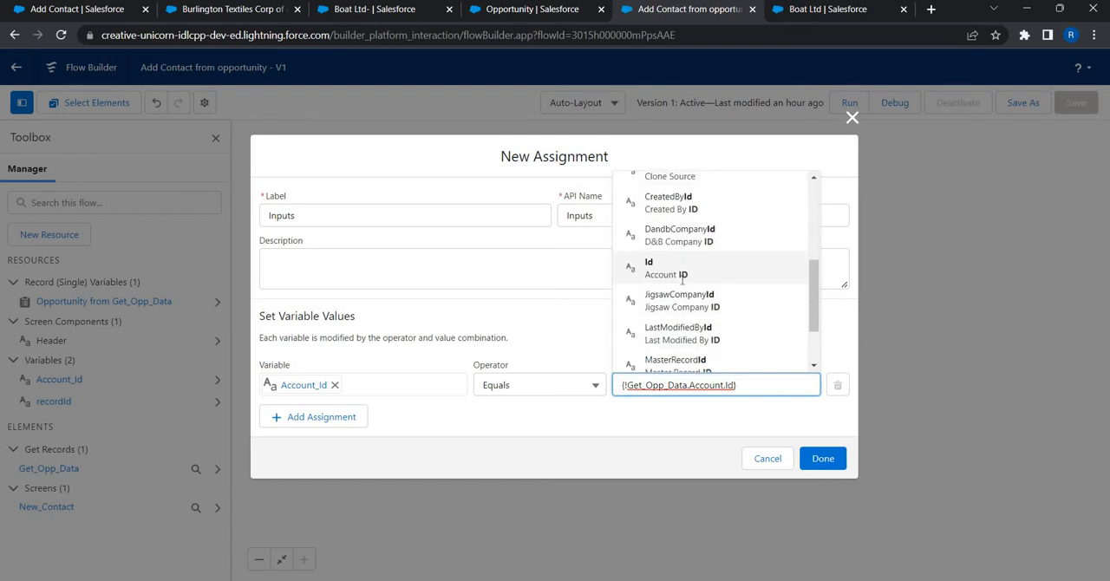
pyautogui.click(674, 455)
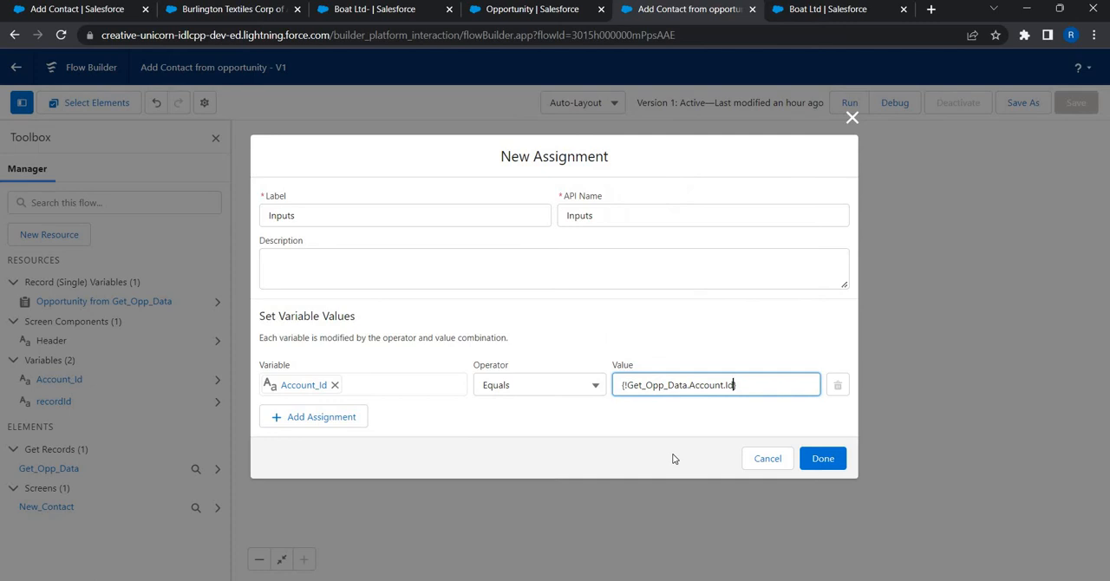
# Step: Add a second row to the Inputs assignment and create a Text variable named Account_Name for it
pyautogui.click(311, 408)
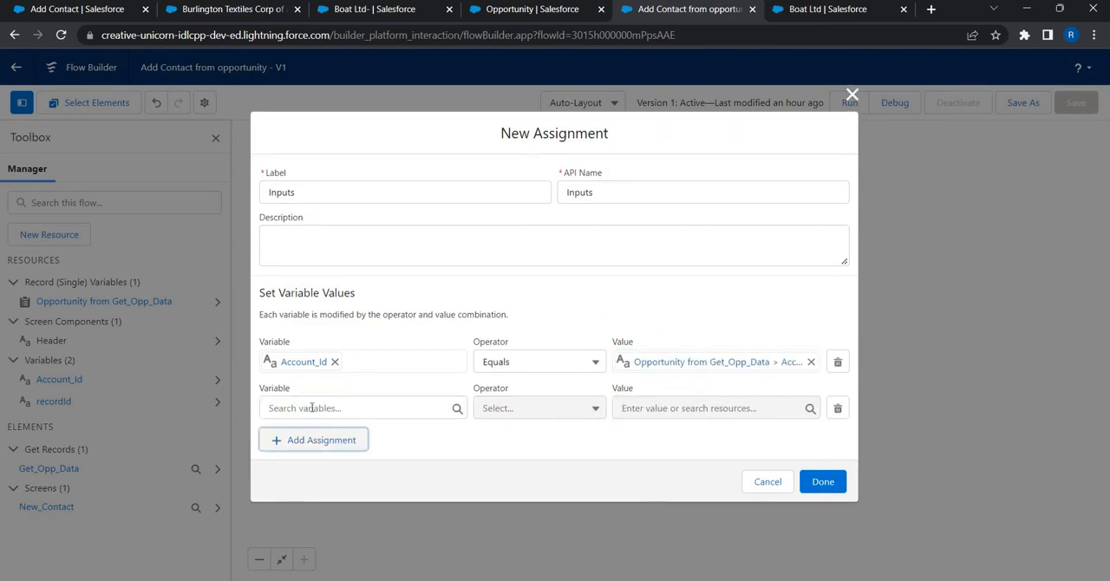
pyautogui.click(311, 407)
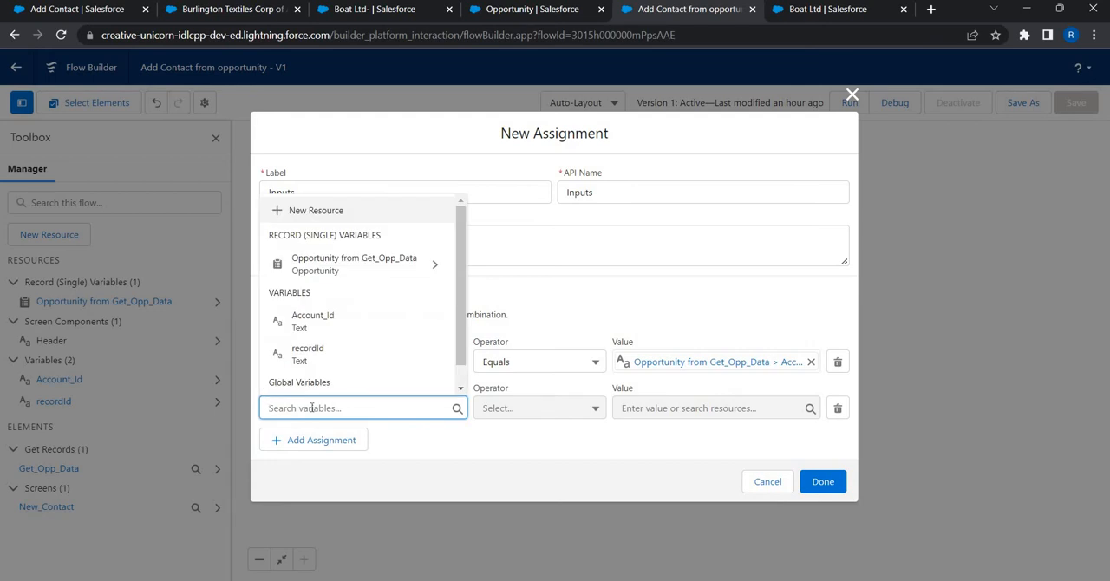
pyautogui.click(354, 214)
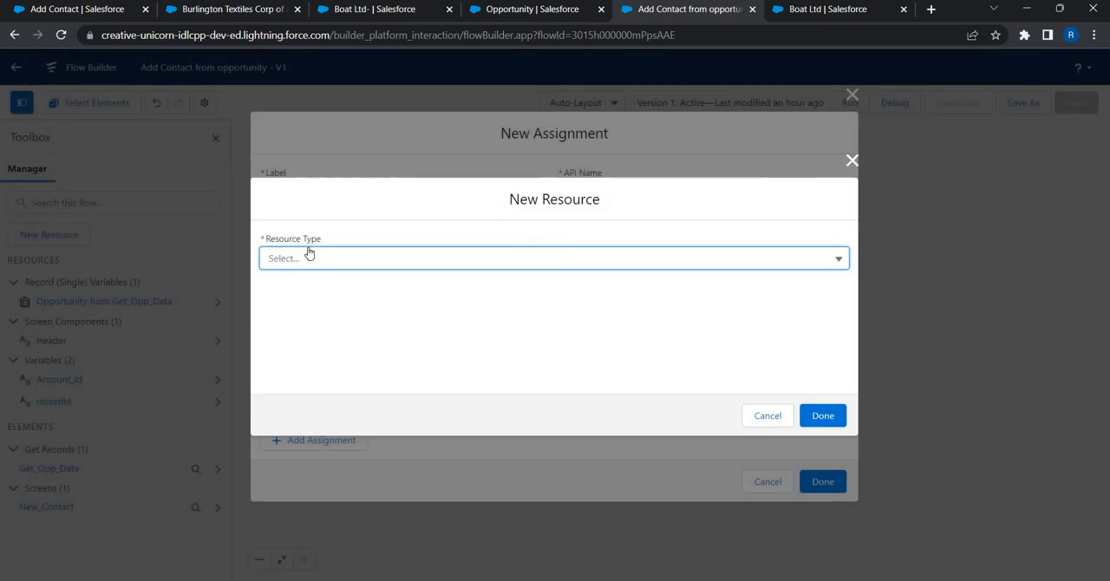
pyautogui.click(312, 258)
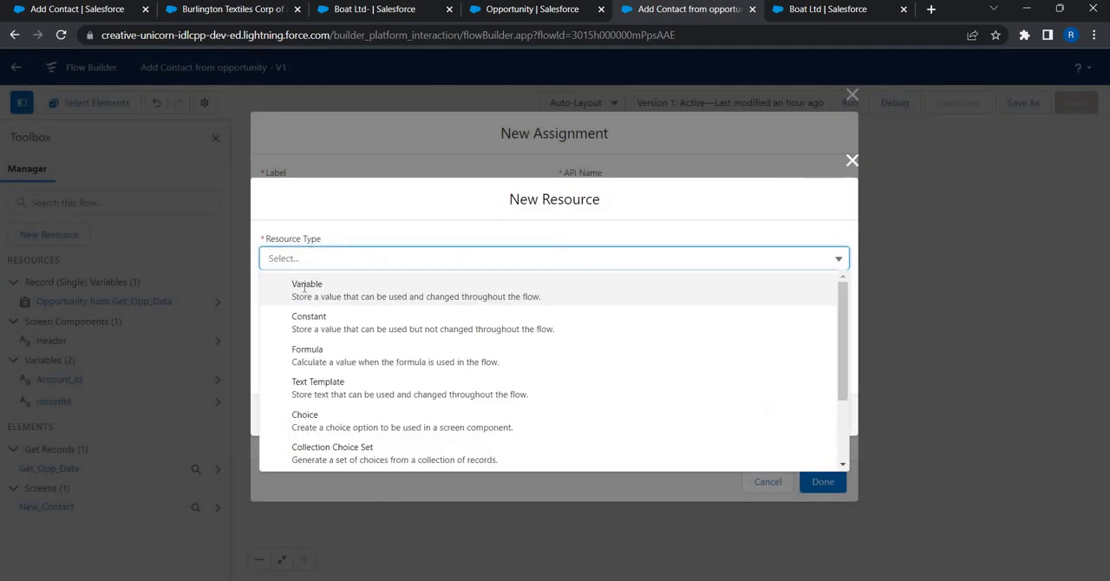
pyautogui.click(305, 283)
pyautogui.write('A')
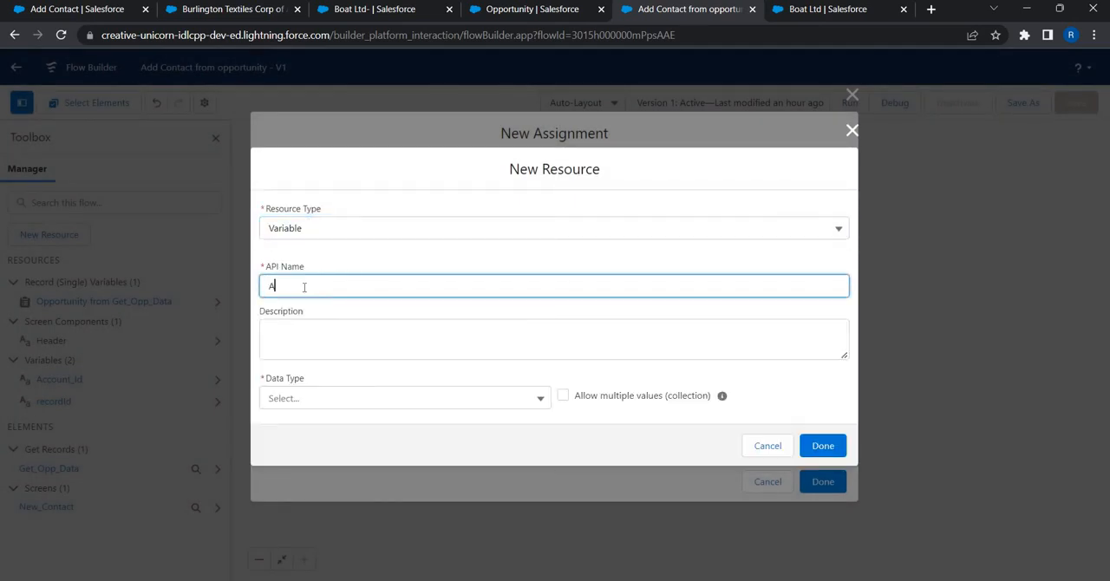
pyautogui.write('ccount_Name')
pyautogui.press('Tab')
pyautogui.click(361, 406)
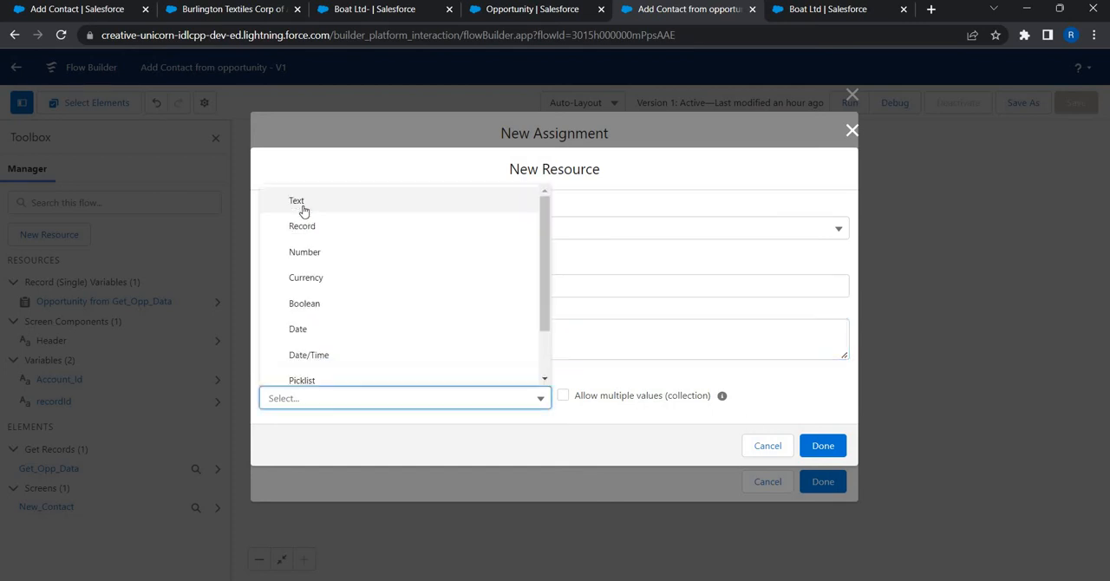
pyautogui.click(823, 488)
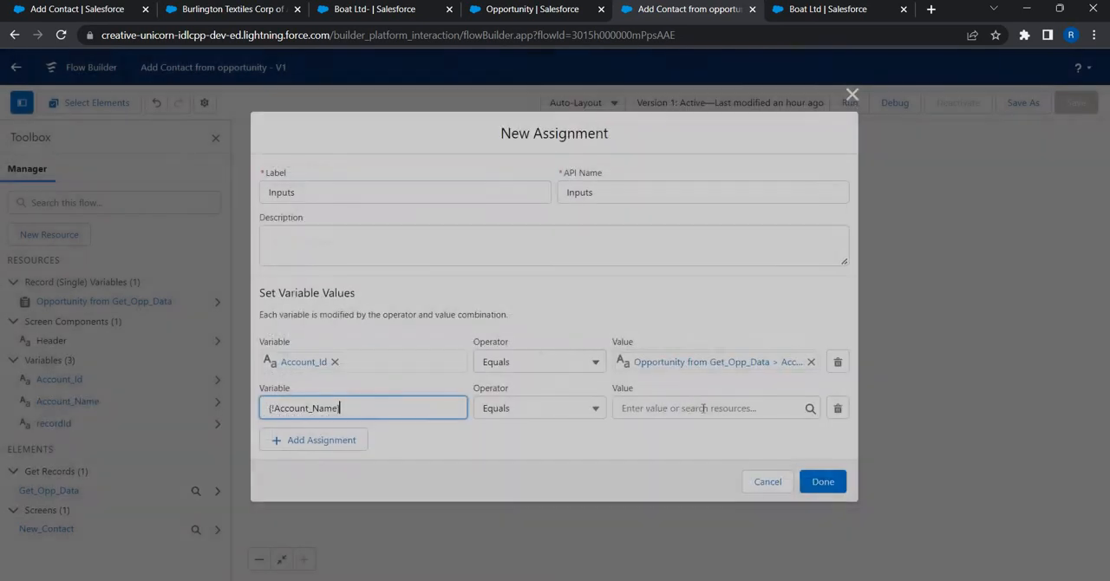
# Step: Set the value for Account_Name to the retrieved opportunity's account name, {!Get_Opp_Data.Account.Name}
pyautogui.click(703, 408)
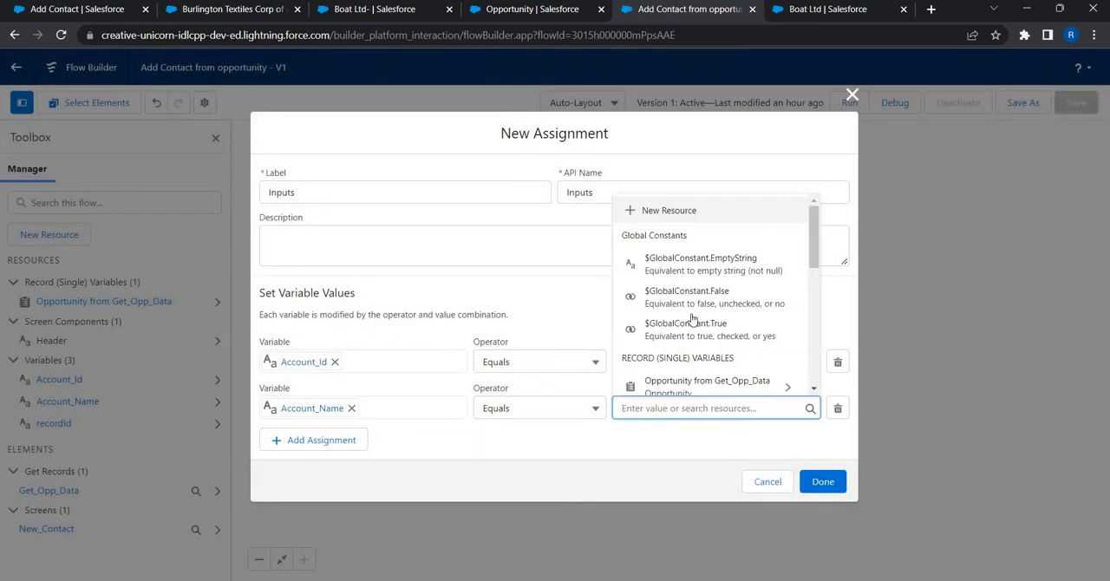
pyautogui.scroll(-2, 692, 319)
pyautogui.click(692, 314)
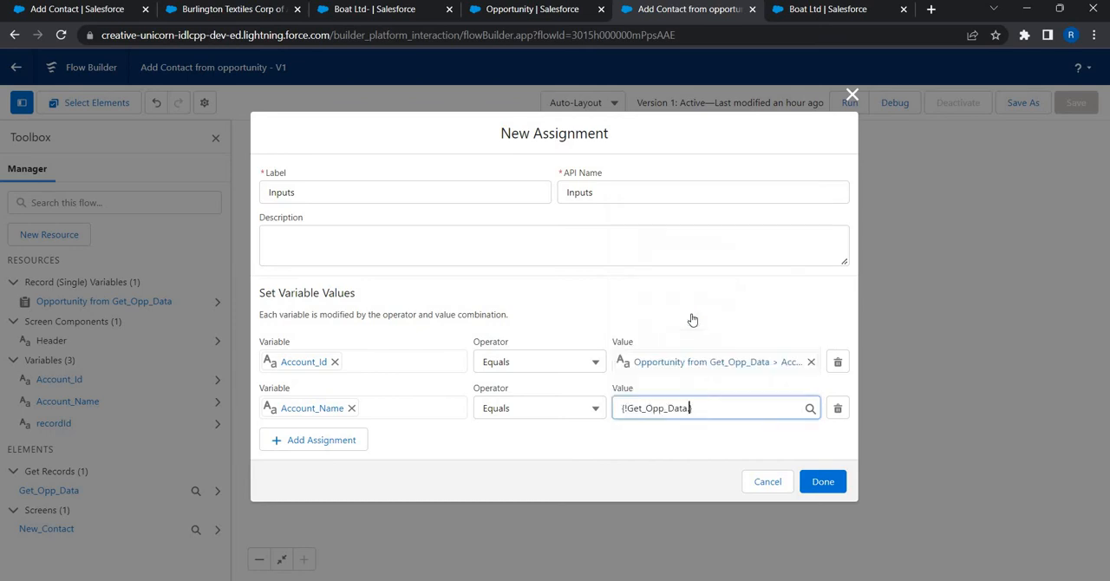
pyautogui.press('BackSpace')
pyautogui.press('BackSpace')
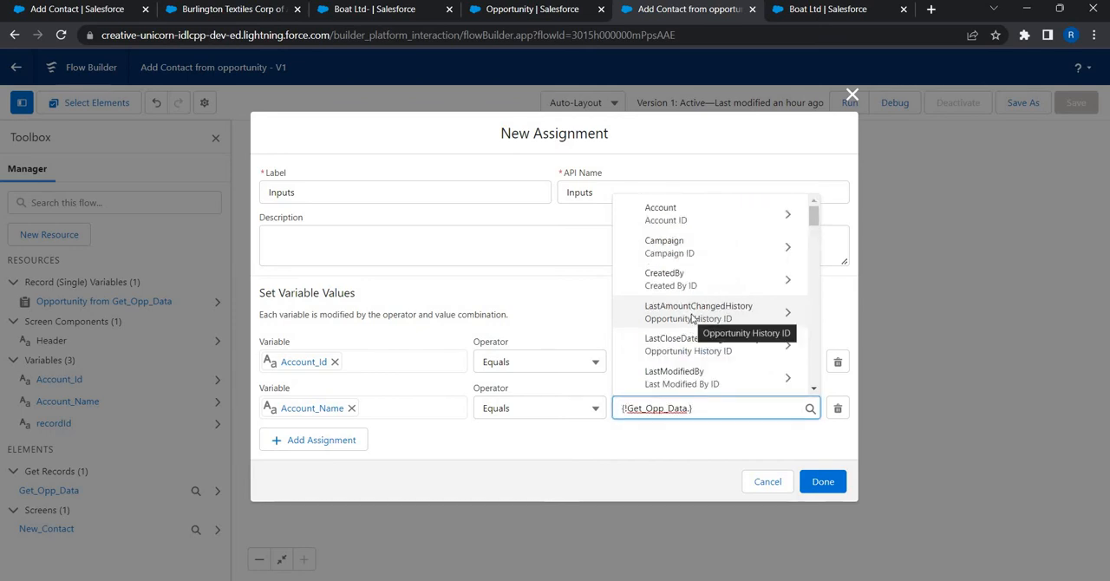
pyautogui.write('.acc')
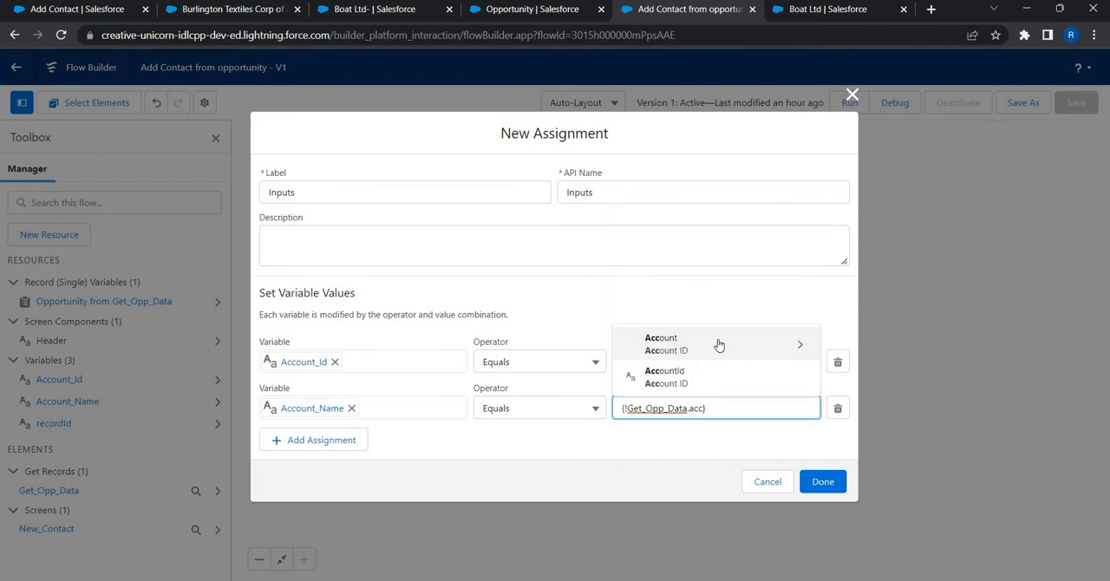
pyautogui.click(718, 344)
pyautogui.write('Name')
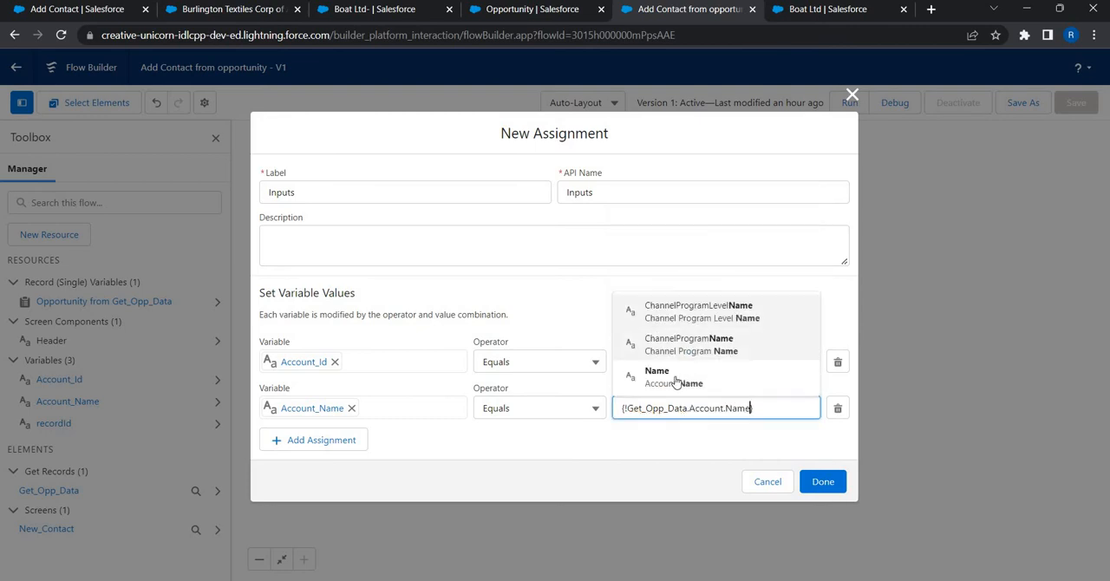
pyautogui.press('Escape')
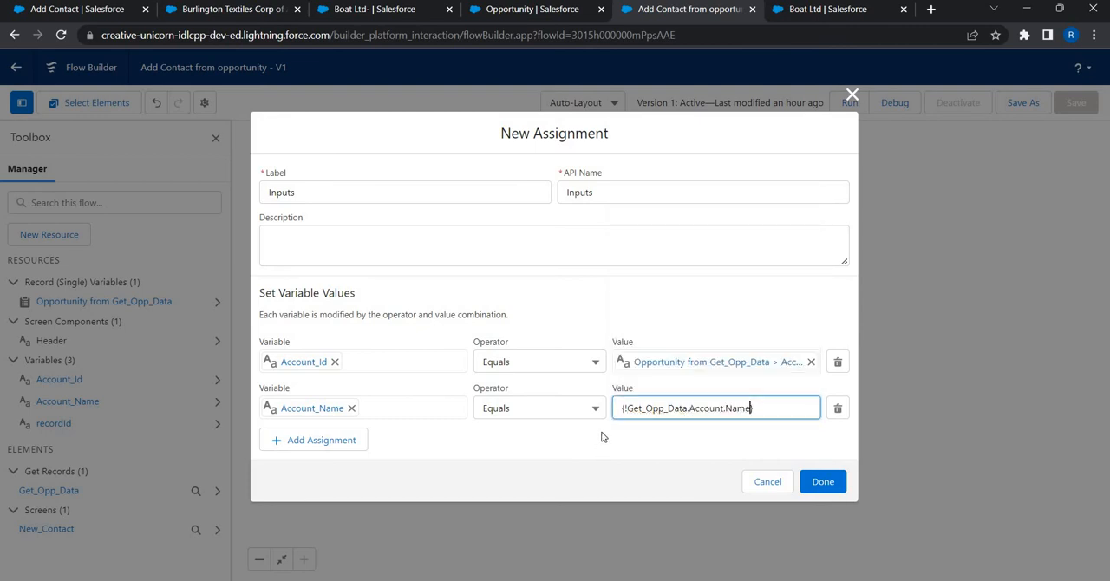
pyautogui.click(345, 423)
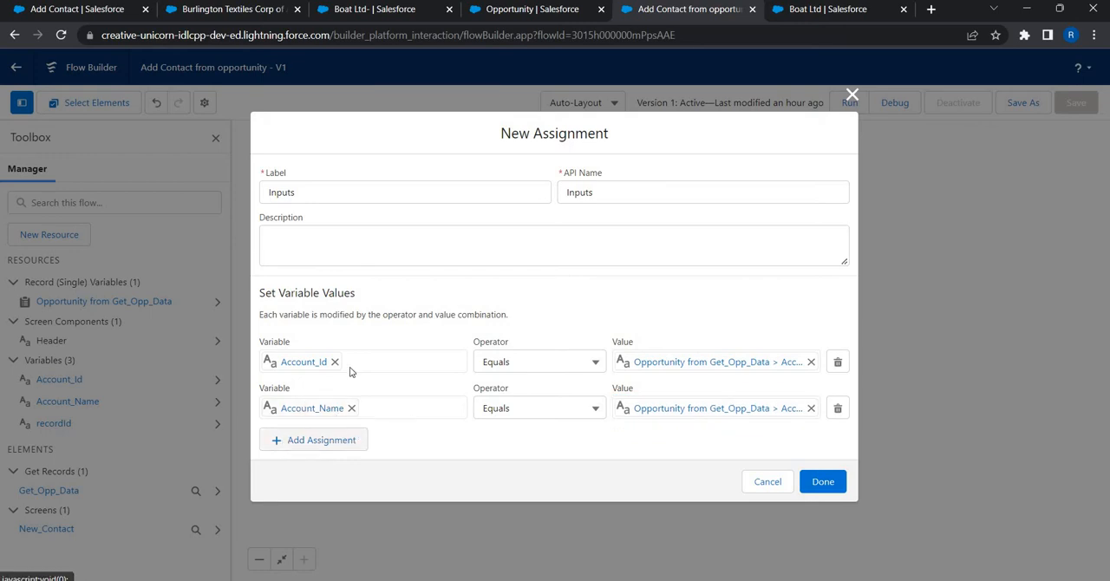
# Step: Add a third row to the Inputs assignment and create a Text variable named Account_City for it
pyautogui.click(288, 440)
pyautogui.click(288, 428)
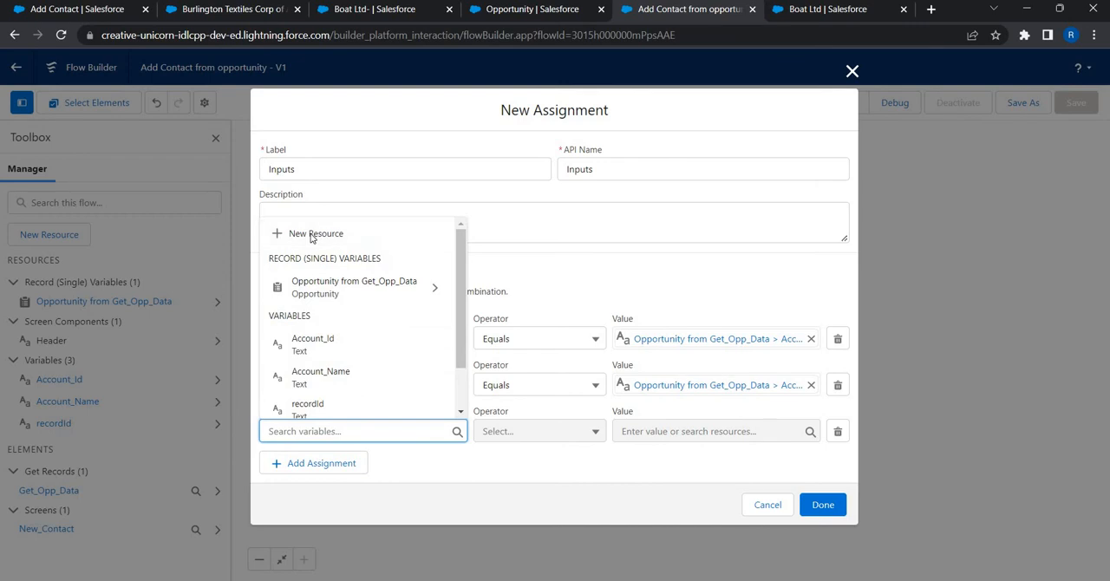
pyautogui.click(312, 235)
pyautogui.click(337, 257)
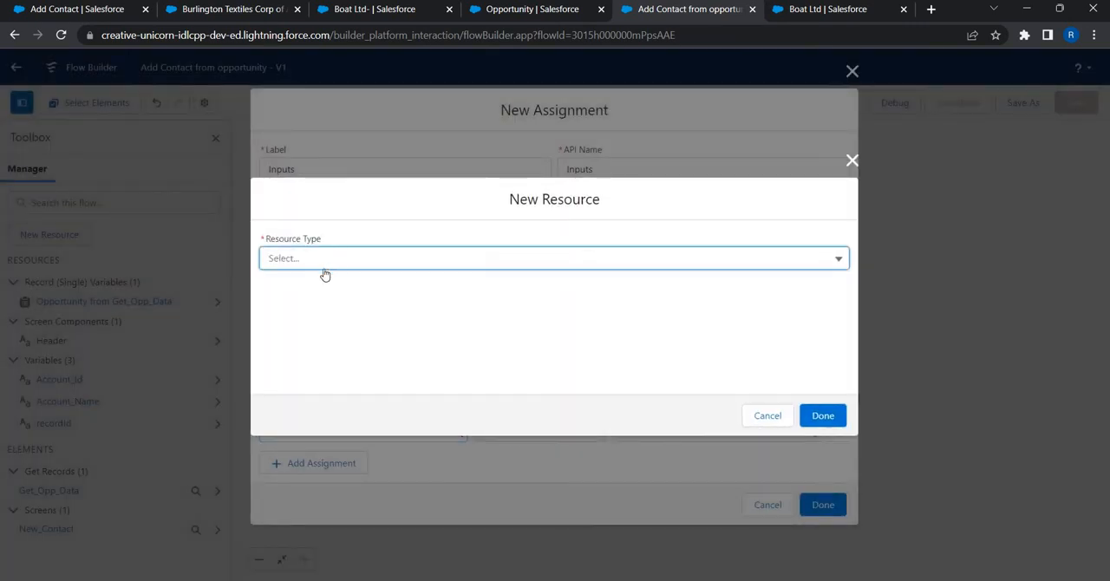
pyautogui.click(321, 291)
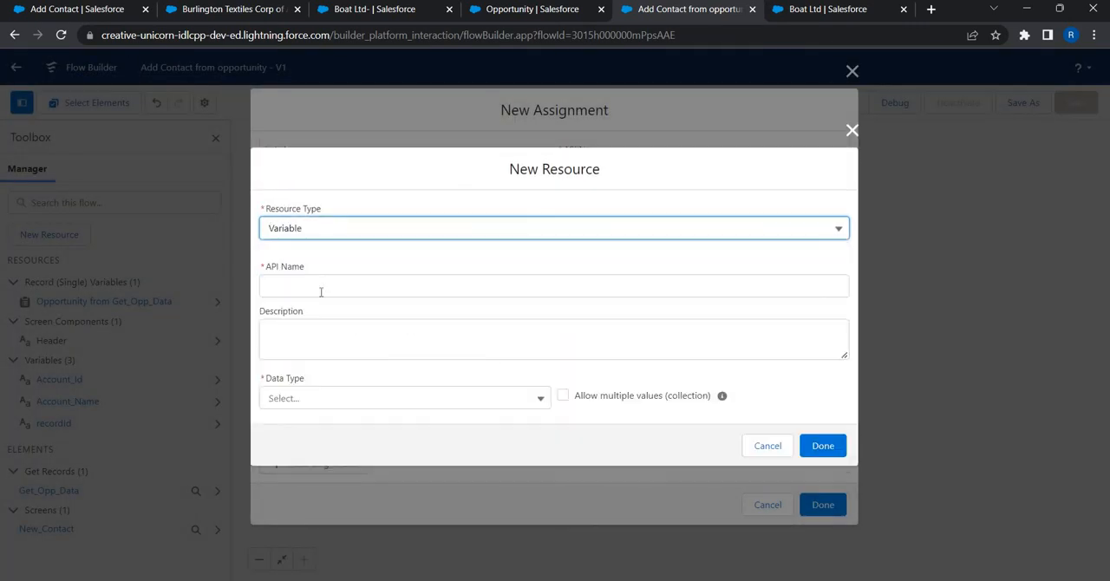
pyautogui.click(321, 292)
pyautogui.write('Accou')
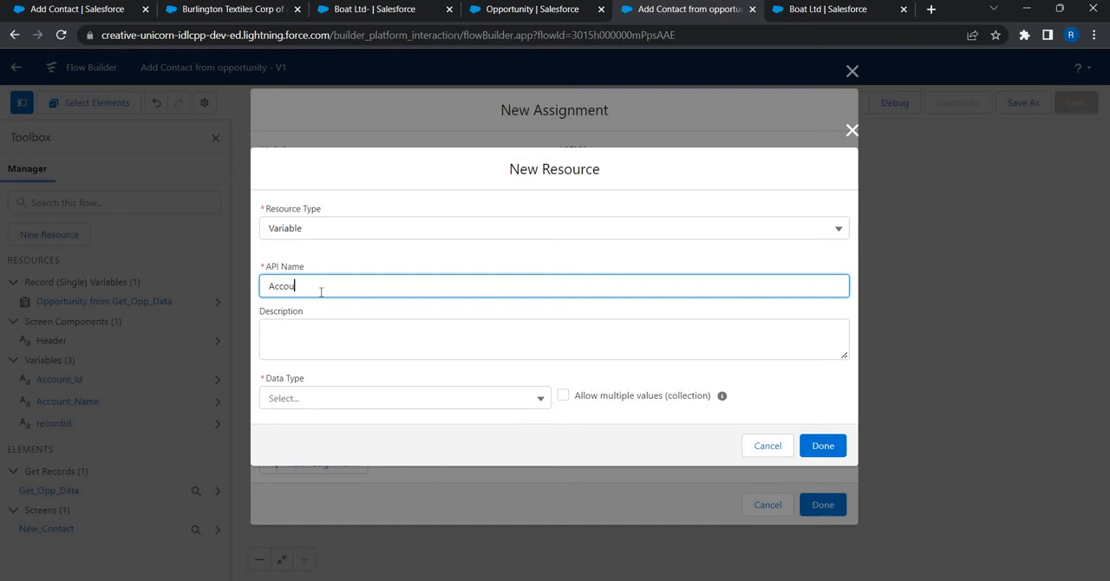
pyautogui.write('nt_City')
pyautogui.press('Tab')
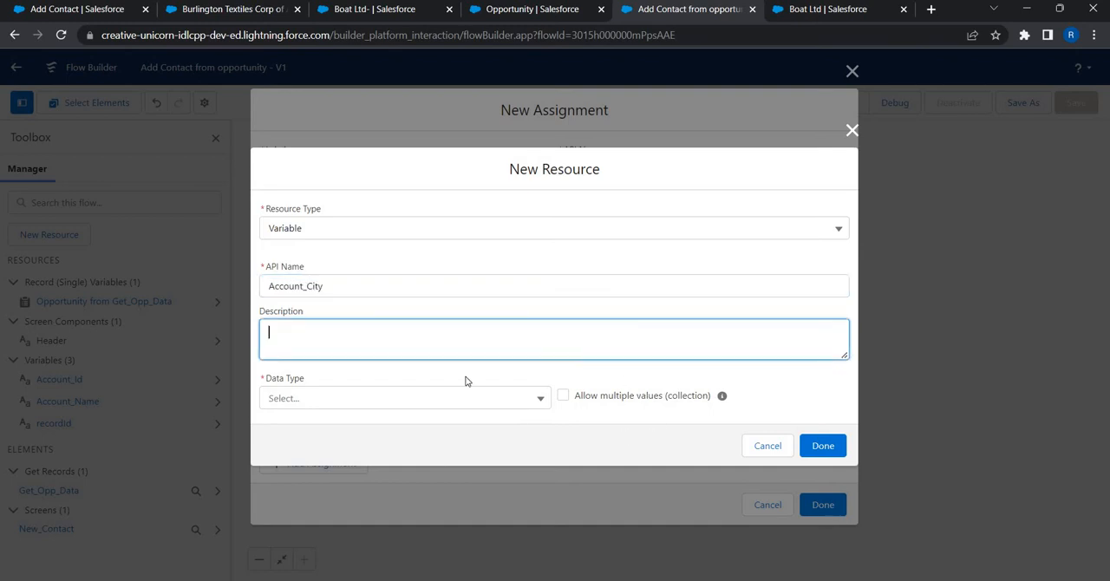
pyautogui.click(441, 400)
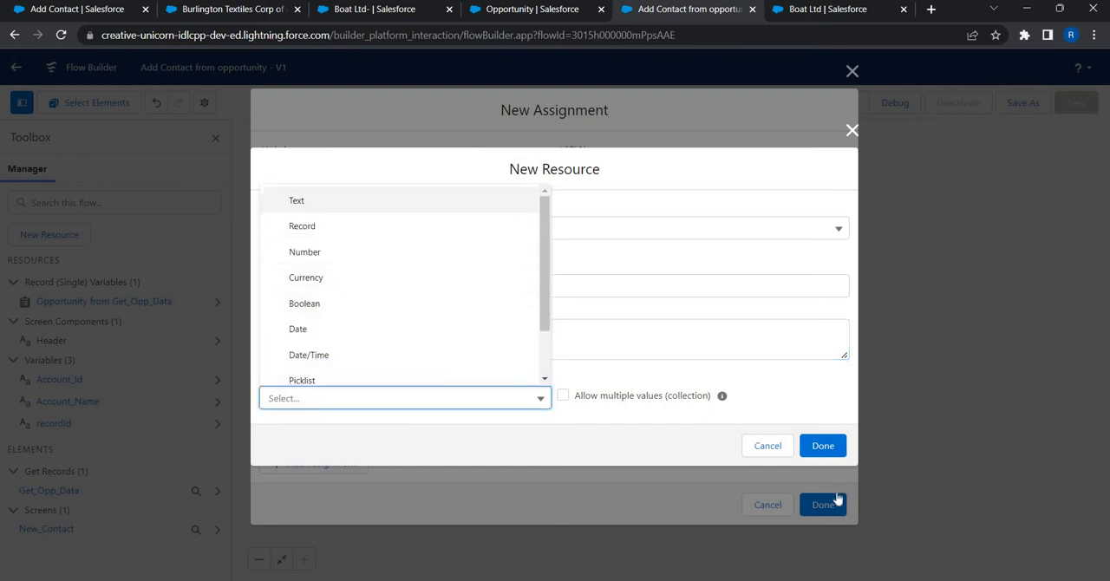
pyautogui.press('Return')
pyautogui.click(828, 489)
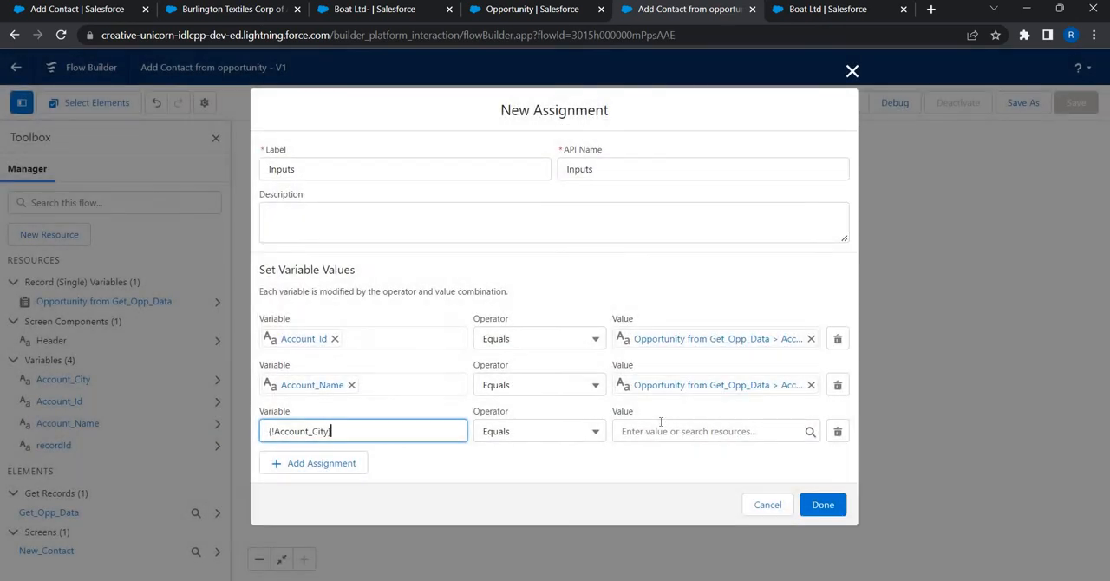
# Step: Set the value for Account_City to the retrieved opportunity's account billing city, {!Get_Opp_Data.Account.BillingCity}
pyautogui.click(661, 428)
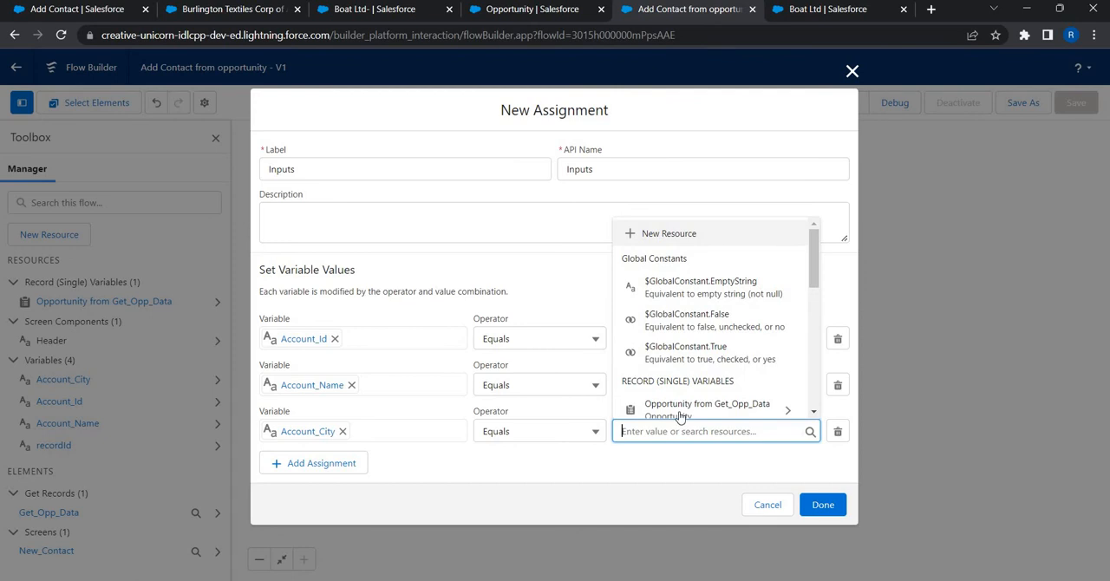
pyautogui.click(681, 409)
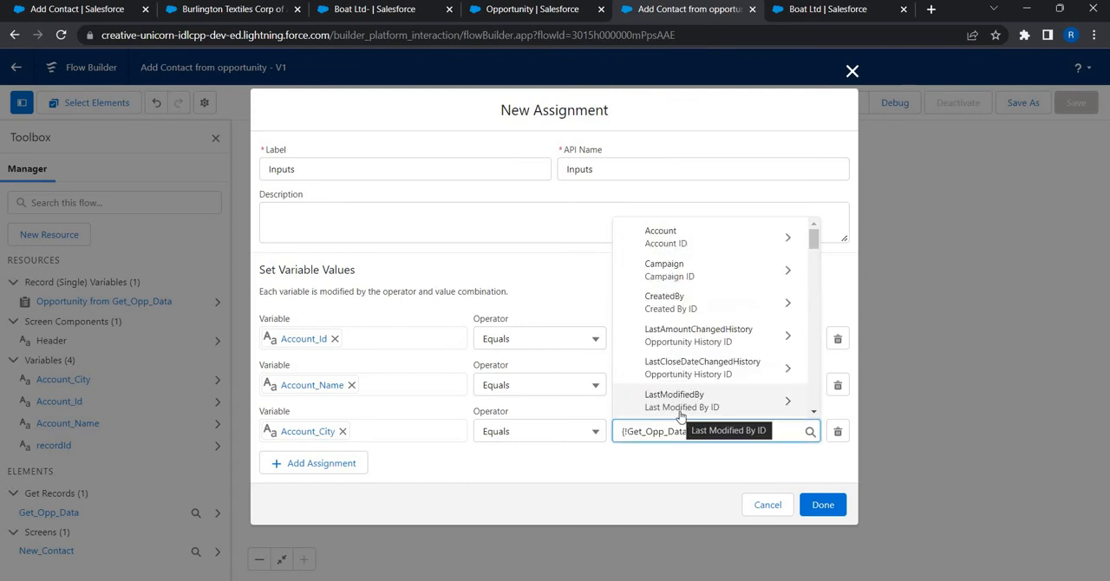
pyautogui.write('.acc')
pyautogui.click(684, 374)
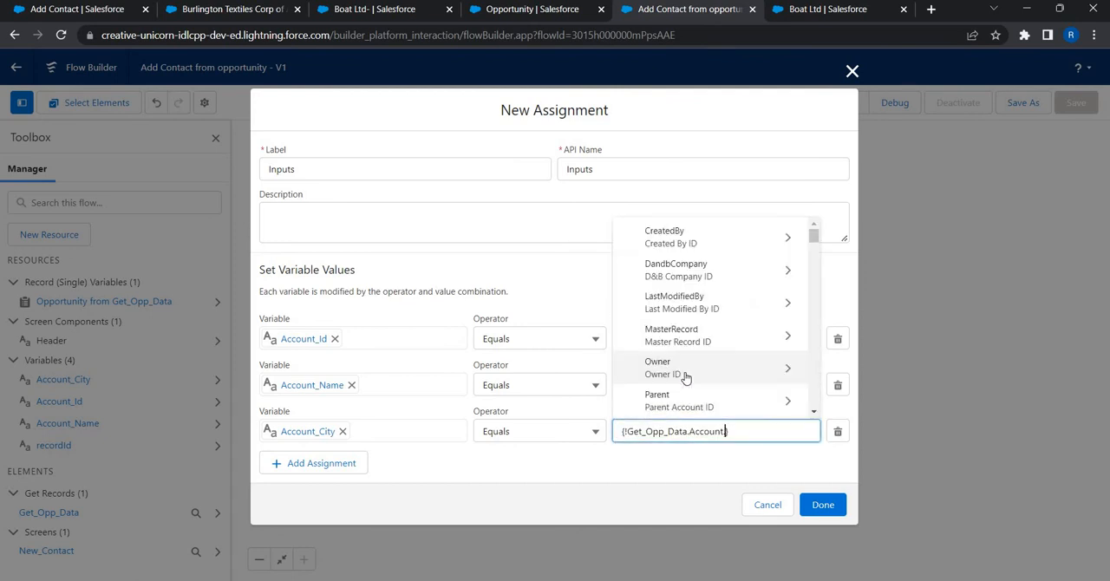
pyautogui.write('bill')
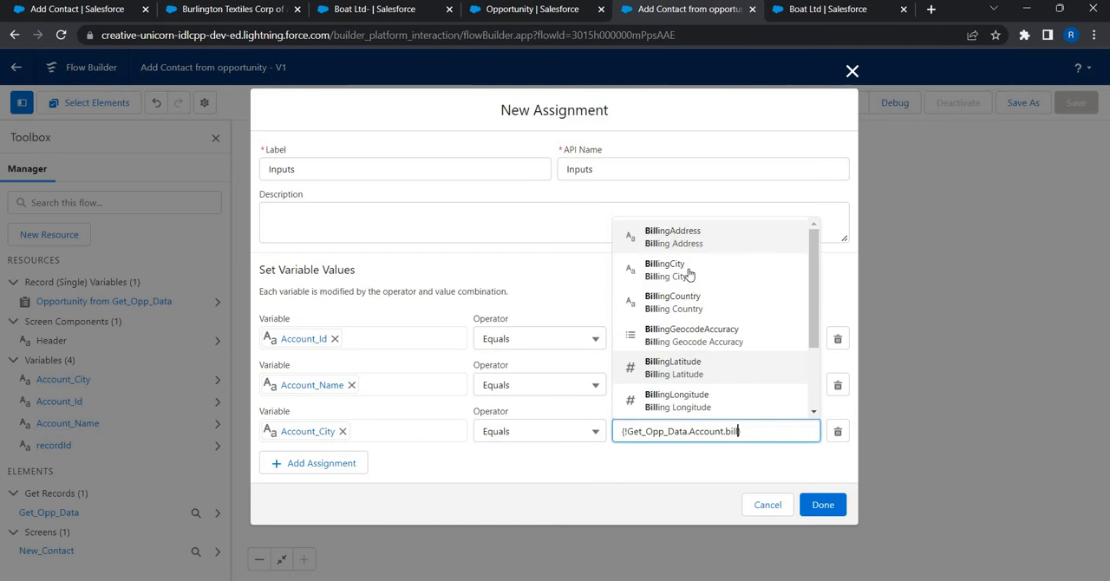
pyautogui.click(689, 274)
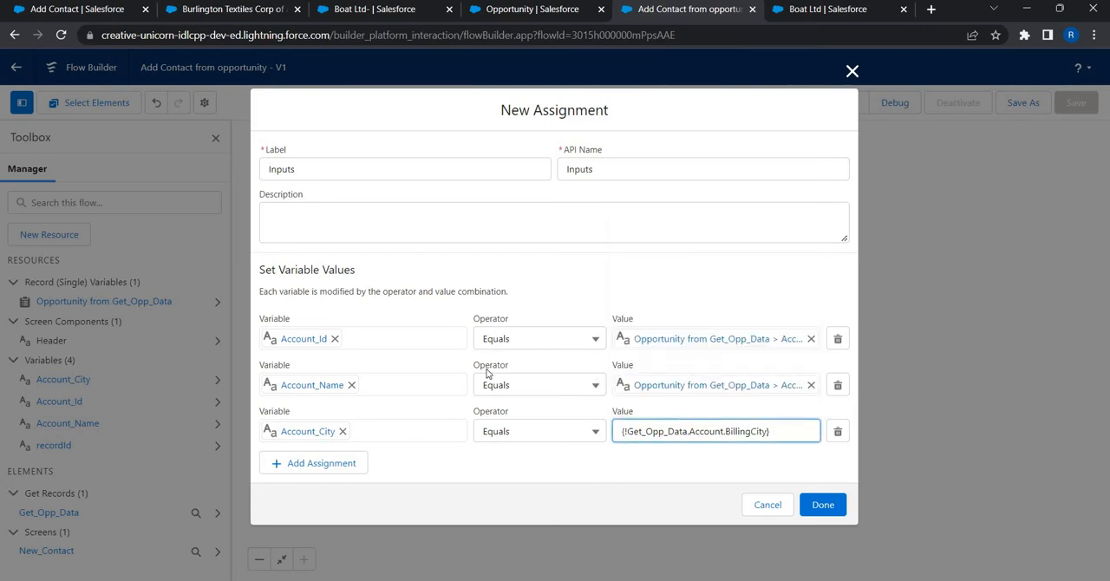
# Step: Add a fourth variable row to the Inputs assignment
pyautogui.click(318, 465)
pyautogui.click(315, 468)
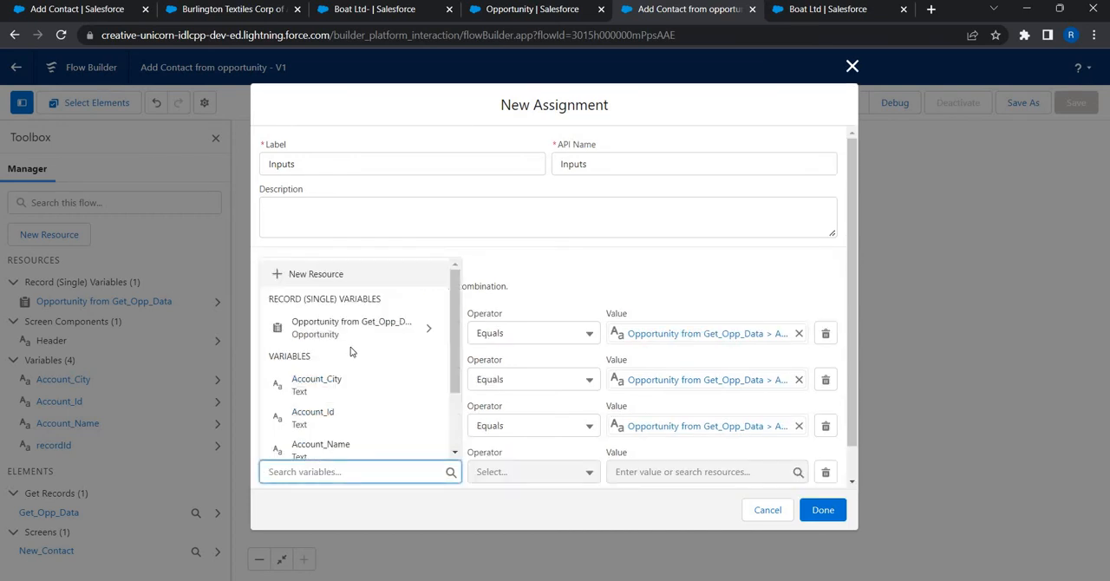
pyautogui.click(345, 328)
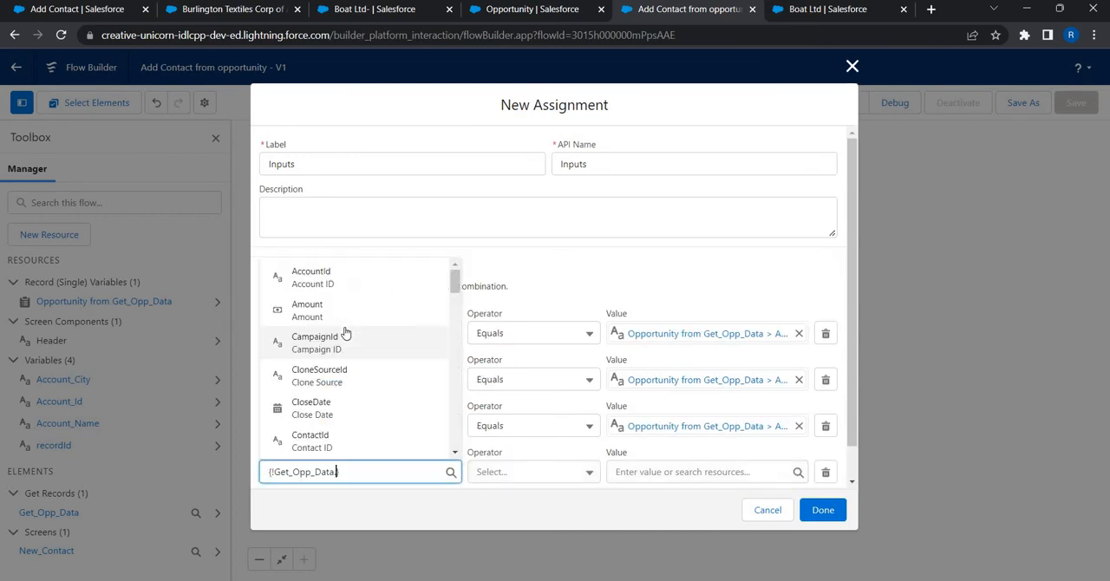
pyautogui.press('BackSpace')
pyautogui.hotkey('ctrl', 'a')
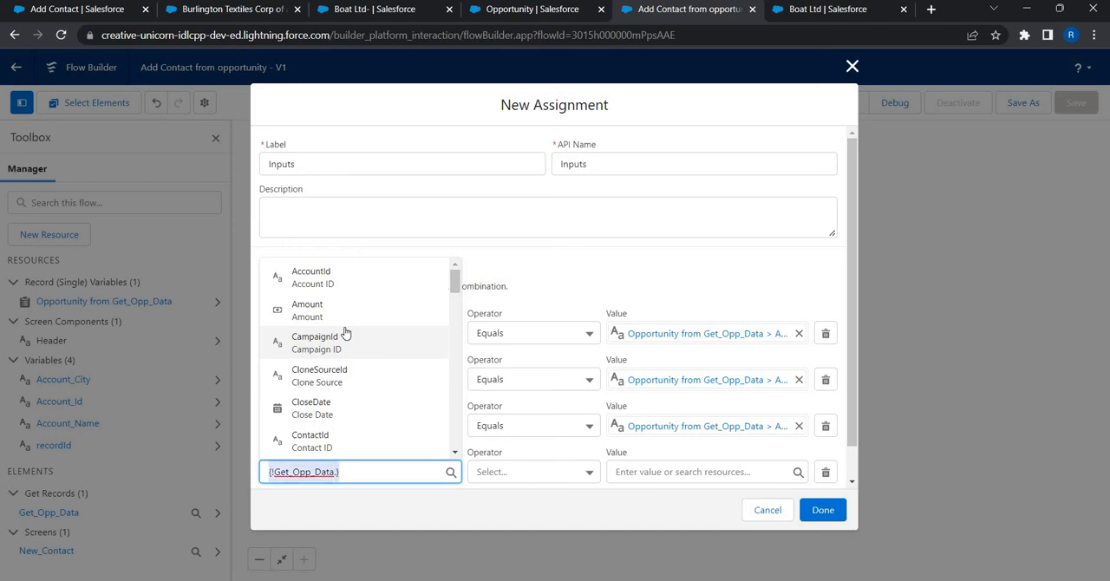
pyautogui.press('BackSpace')
# Step: Create a Text variable named Account_Country for the fourth row of the Inputs assignment
pyautogui.click(361, 275)
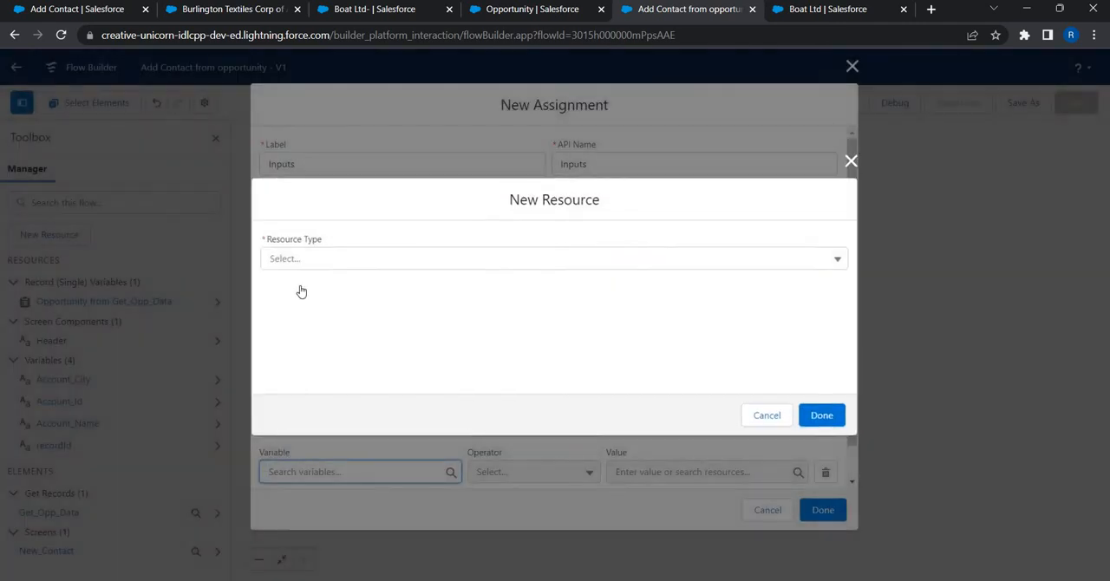
pyautogui.click(305, 284)
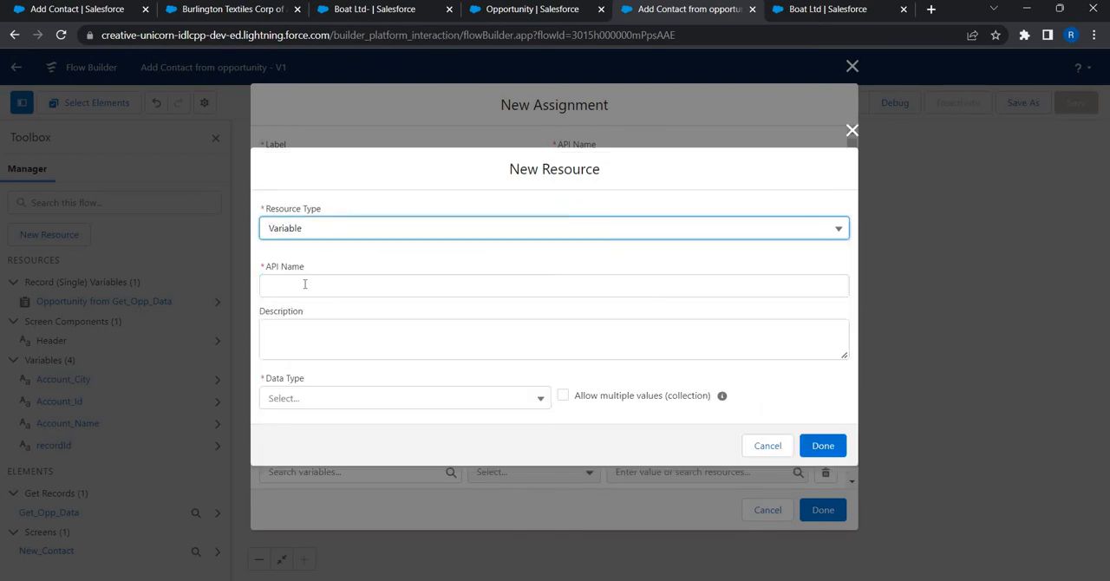
pyautogui.click(304, 284)
pyautogui.write('Accou')
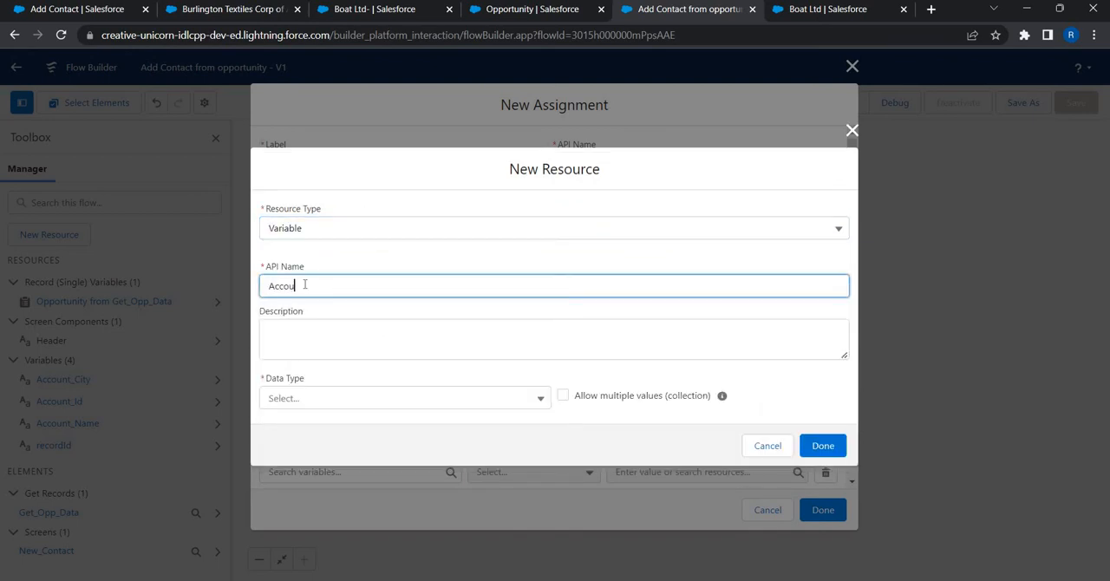
pyautogui.write('nt_Country')
pyautogui.press('Tab')
pyautogui.press('Tab')
pyautogui.press('Down')
pyautogui.press('Up')
pyautogui.press('Up')
pyautogui.press('Up')
pyautogui.press('Return')
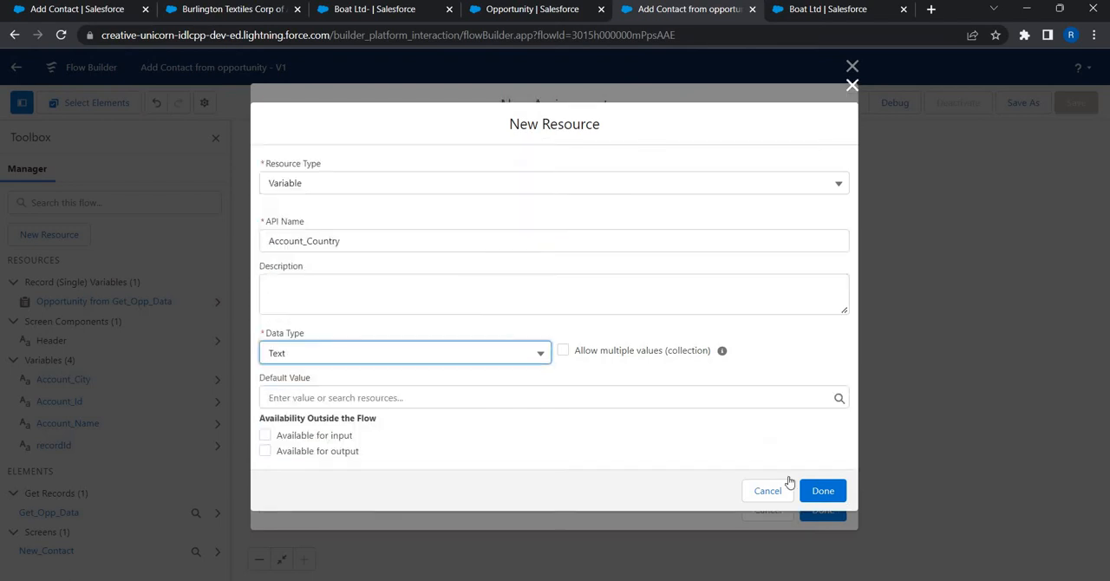
pyautogui.click(806, 487)
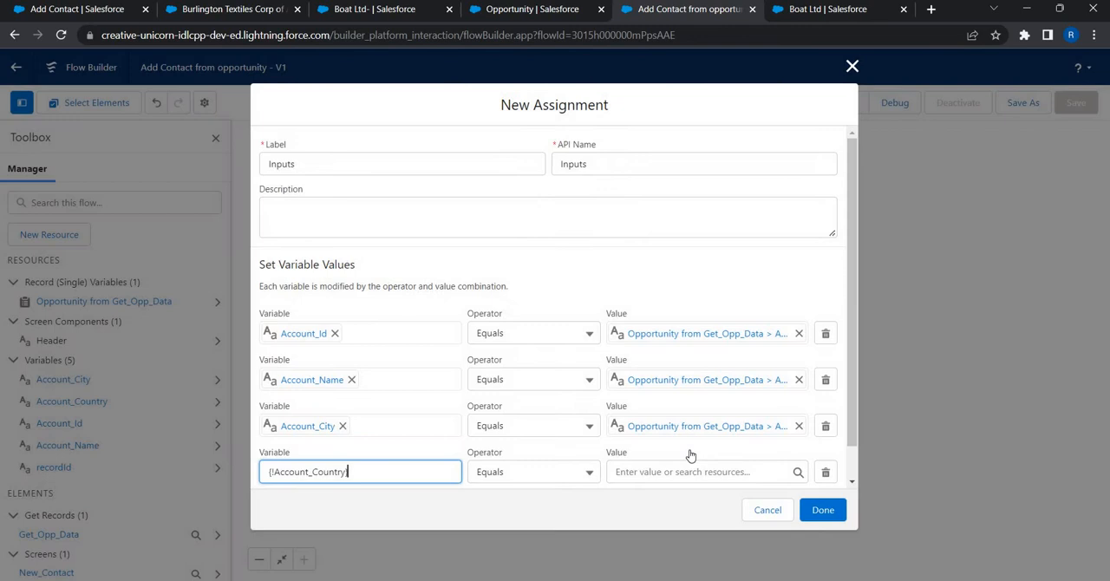
# Step: Set the value for Account_Country to the opportunity's account billing country, {!Get_Opp_Data.Account.BillingCountry}, and finish the Inputs assignment
pyautogui.click(691, 462)
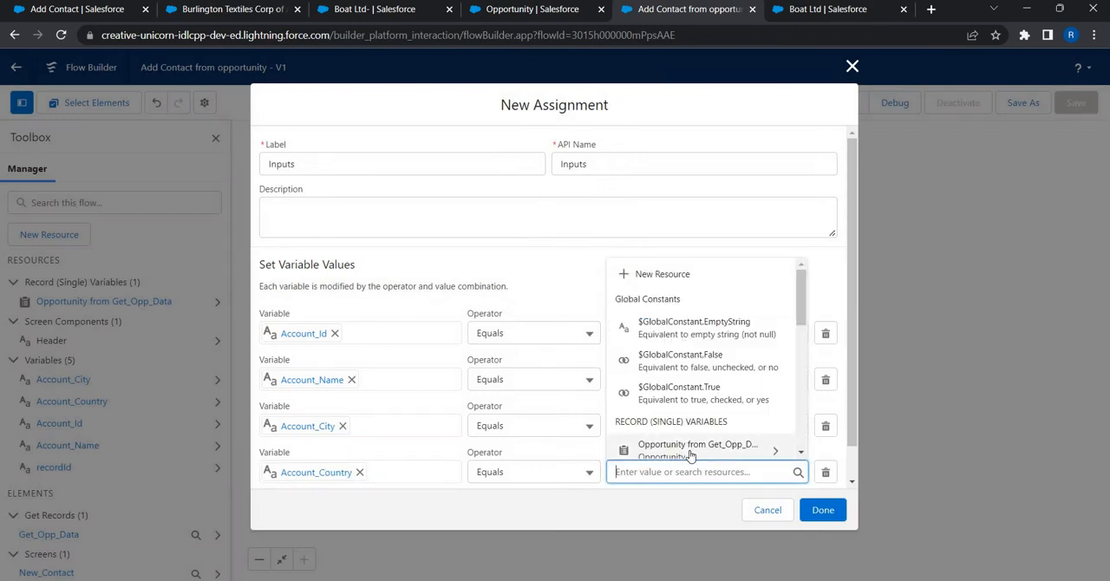
pyautogui.click(691, 449)
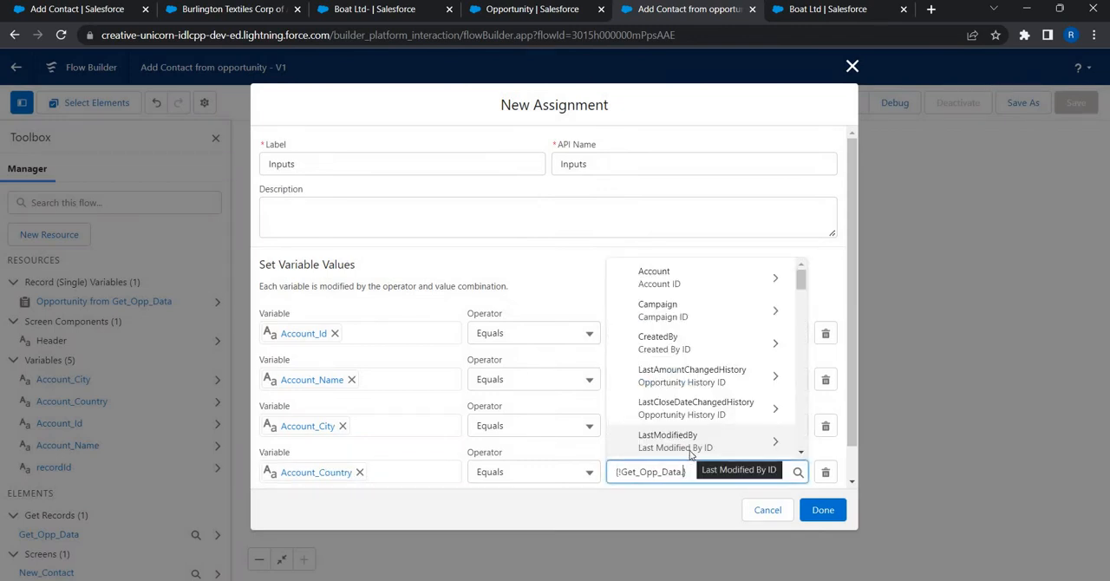
pyautogui.write('.acc')
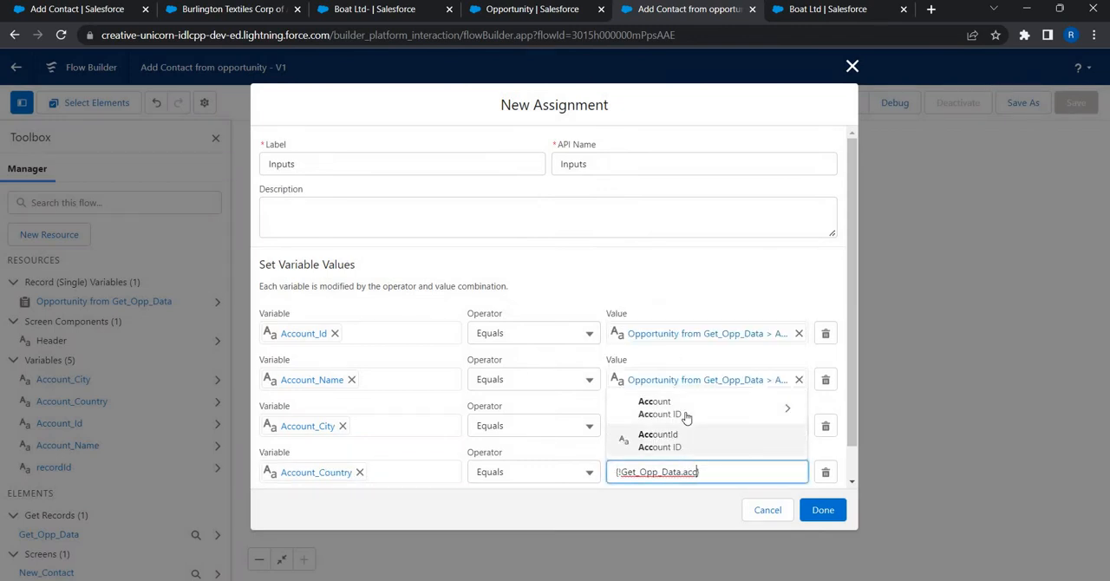
pyautogui.click(685, 408)
pyautogui.write('bill')
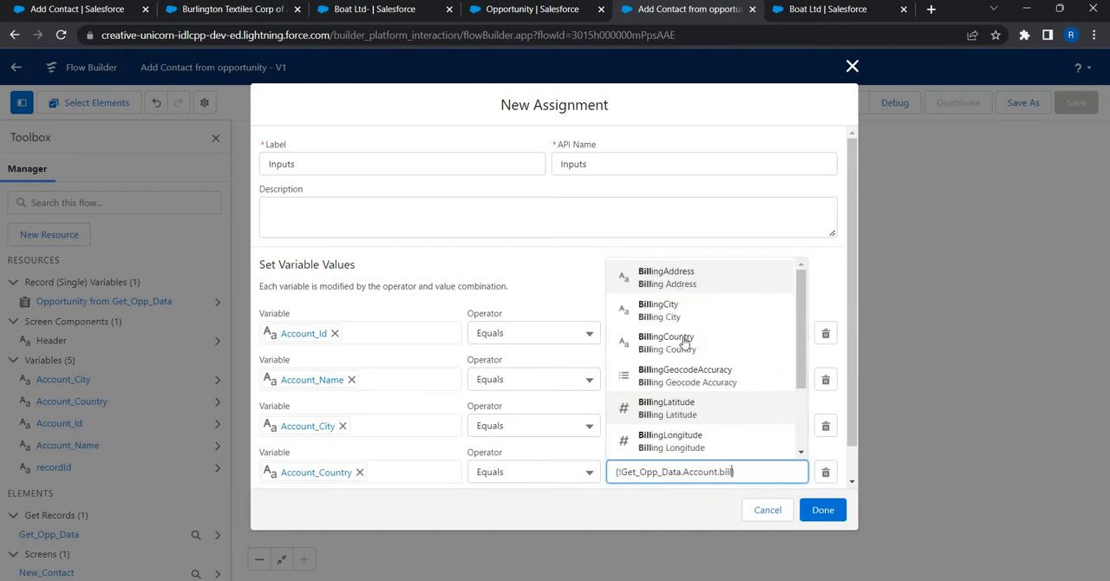
pyautogui.click(681, 341)
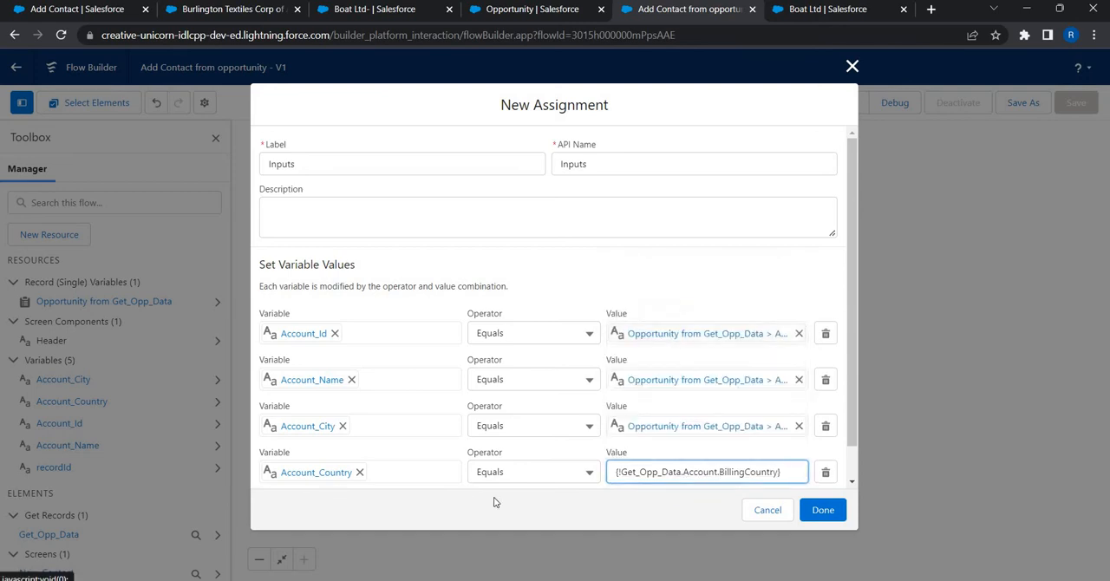
pyautogui.click(496, 503)
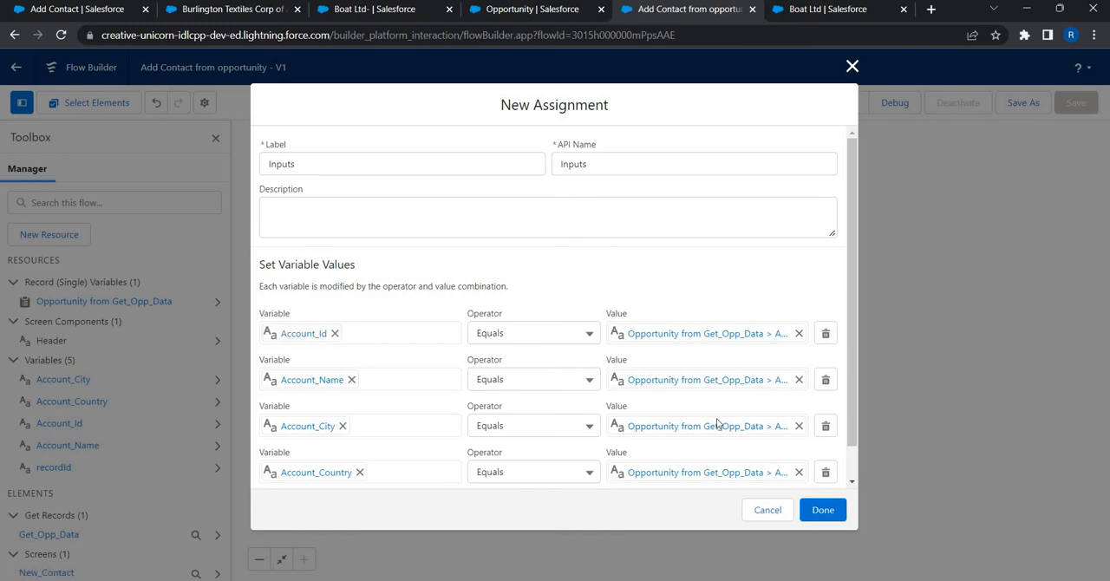
pyautogui.click(822, 511)
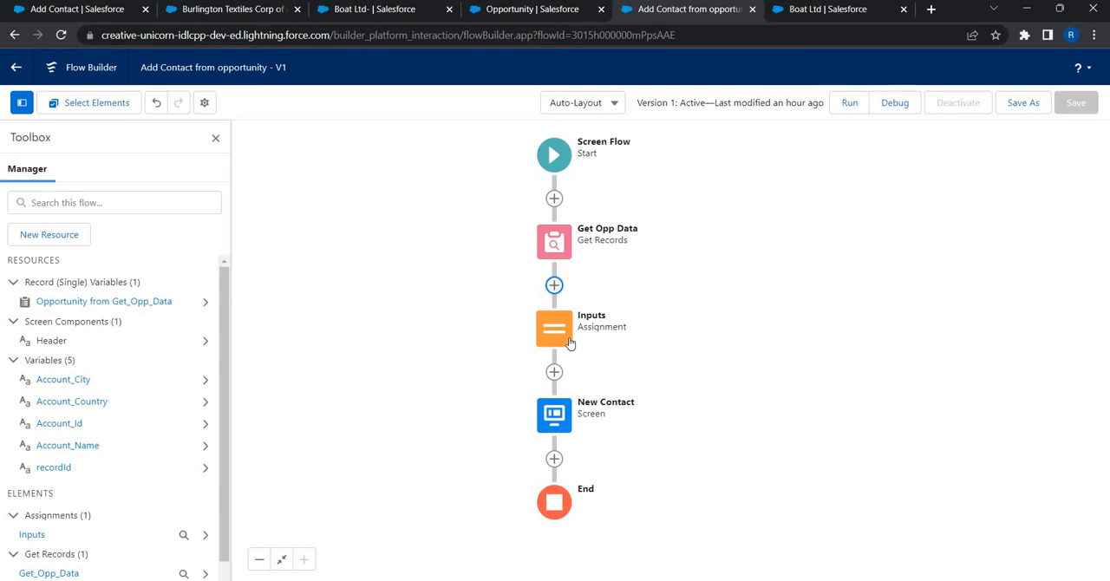
# Step: Add the lines "Opportunity Name:" and "Account Name:" below the opportunity ID line in the New Contact screen's Header display text
pyautogui.doubleClick(561, 413)
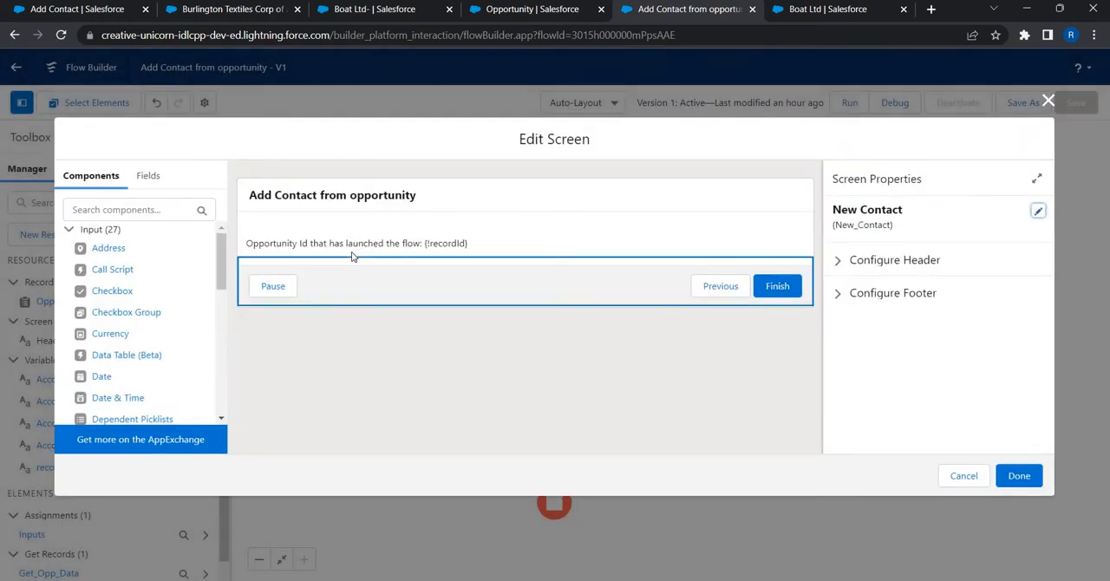
pyautogui.click(352, 251)
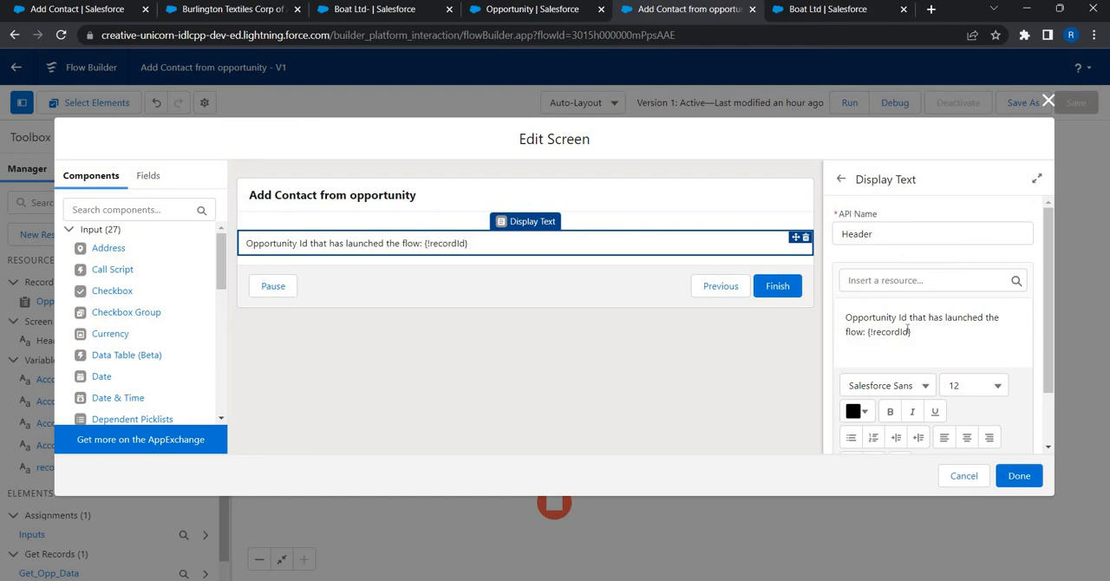
pyautogui.click(921, 335)
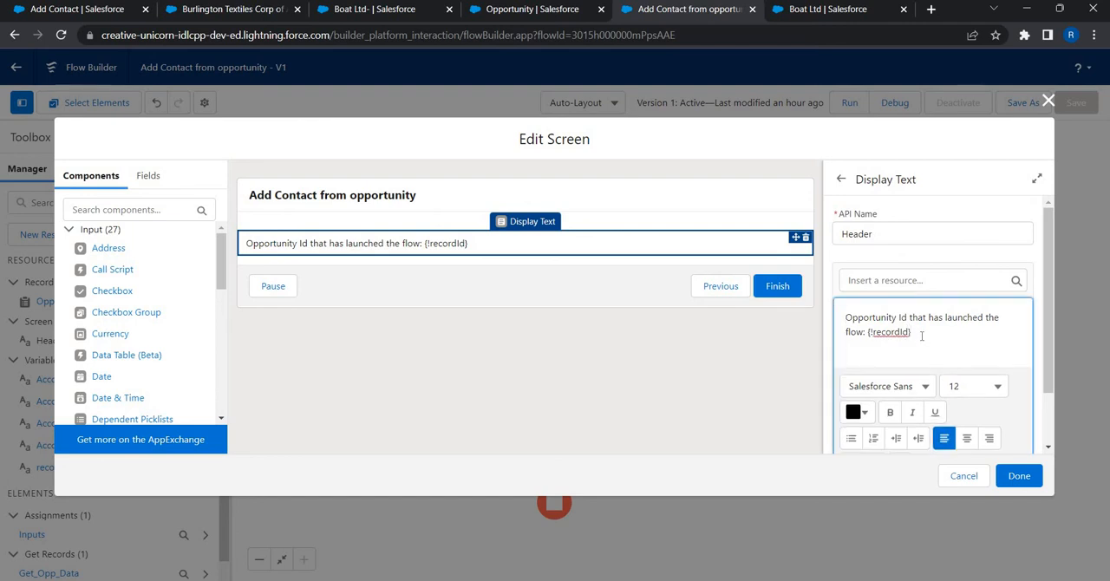
pyautogui.press('Return')
pyautogui.write('Opport')
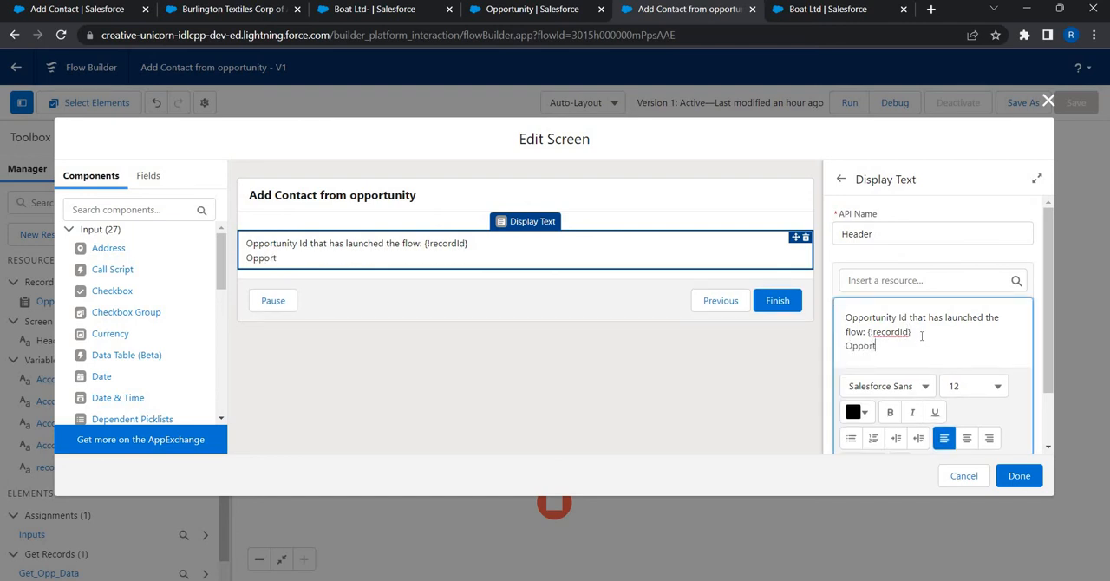
pyautogui.write('unity Name')
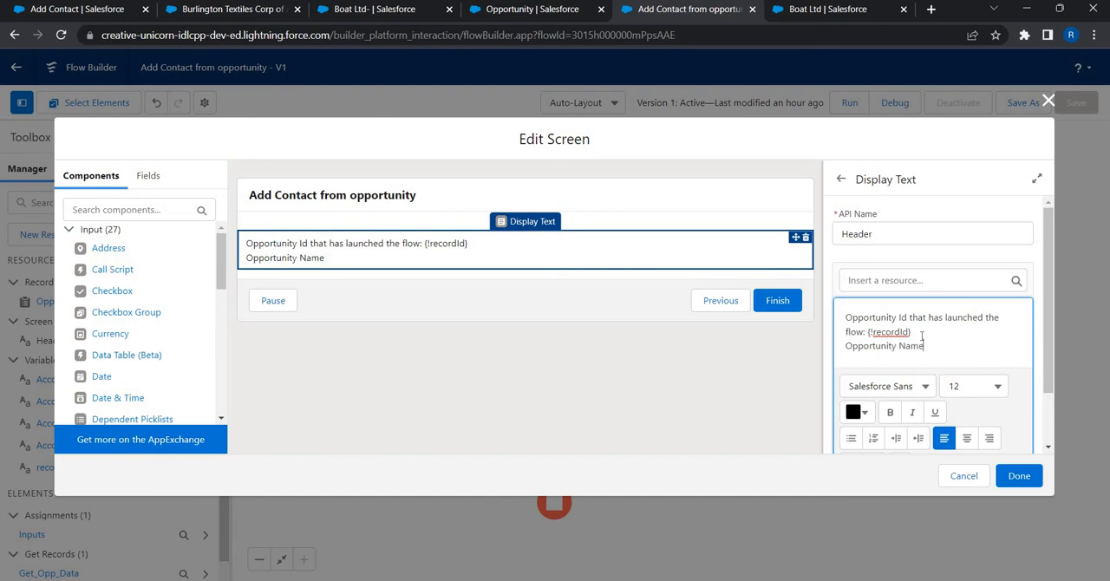
pyautogui.write(':')
pyautogui.press('Return')
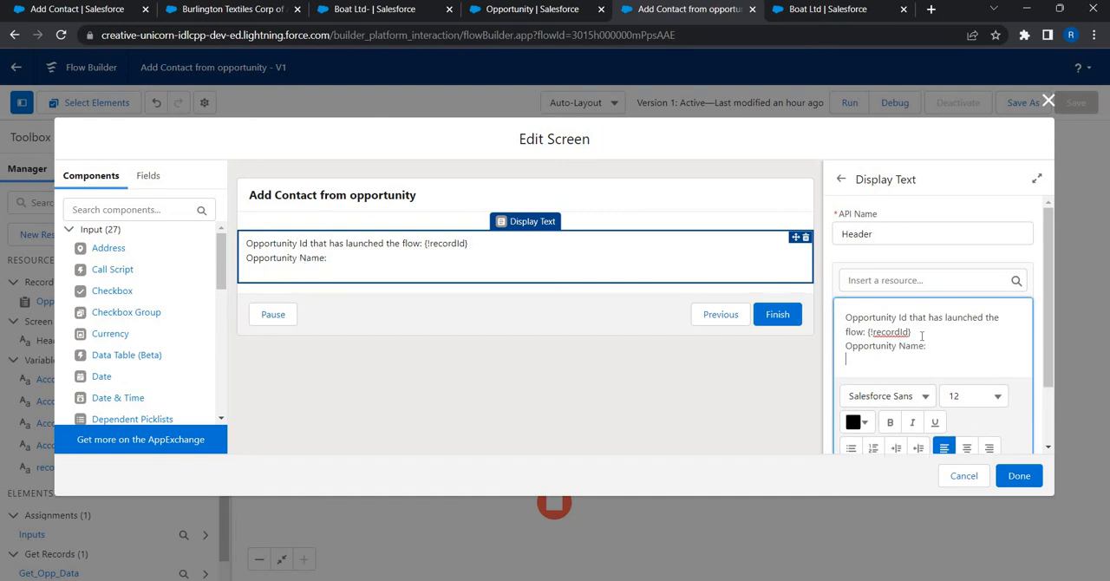
pyautogui.write('Account Name:')
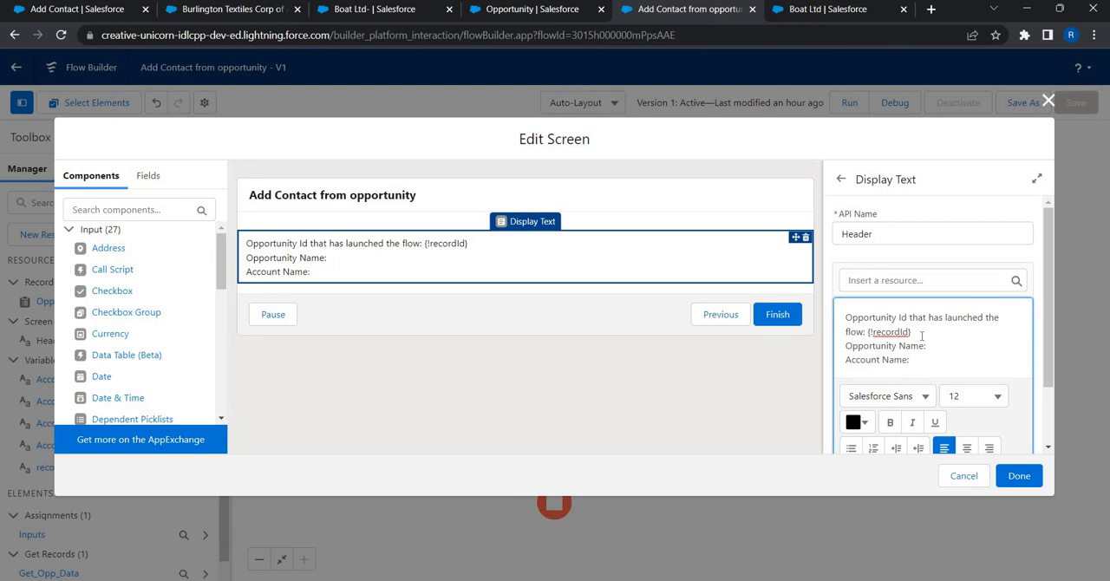
# Step: Insert the retrieved opportunity's name, {!Get_Opp_Data.Name}, after the "Opportunity Name:" label in the Header text
pyautogui.click(923, 342)
pyautogui.click(906, 281)
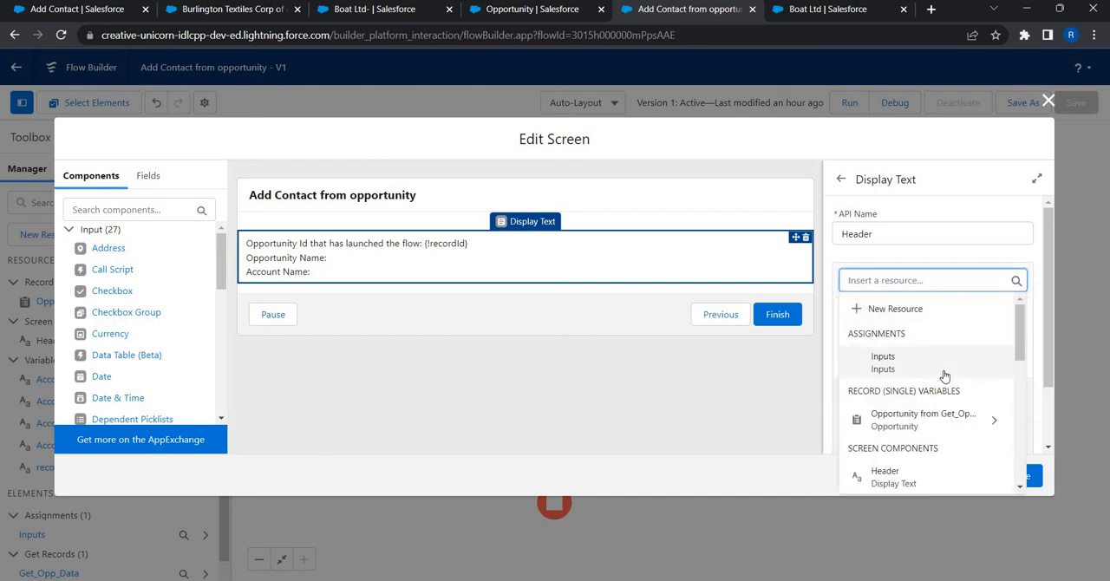
pyautogui.click(920, 422)
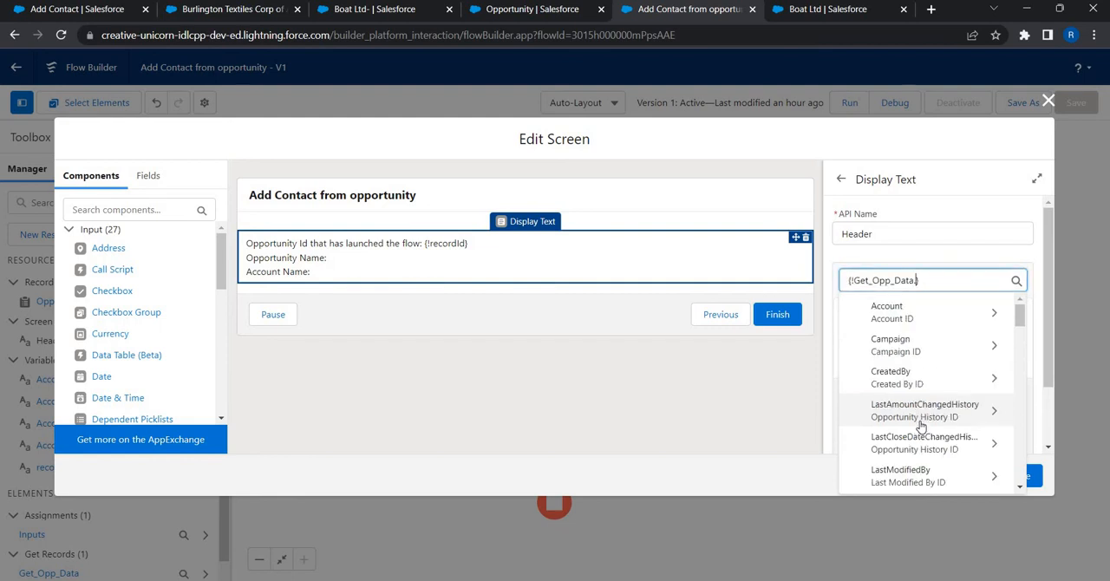
pyautogui.write('Name')
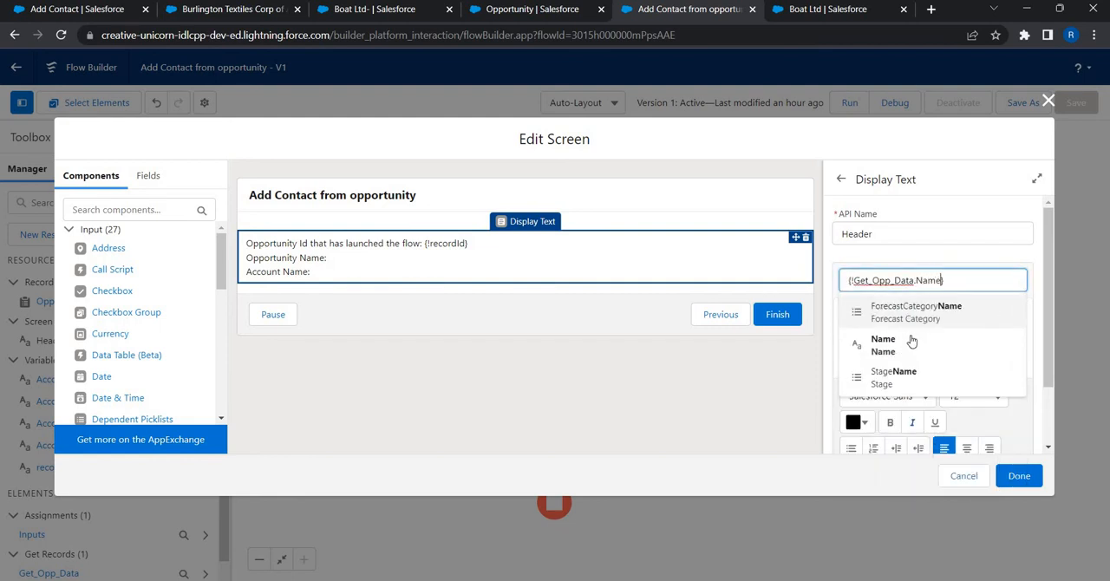
pyautogui.click(953, 361)
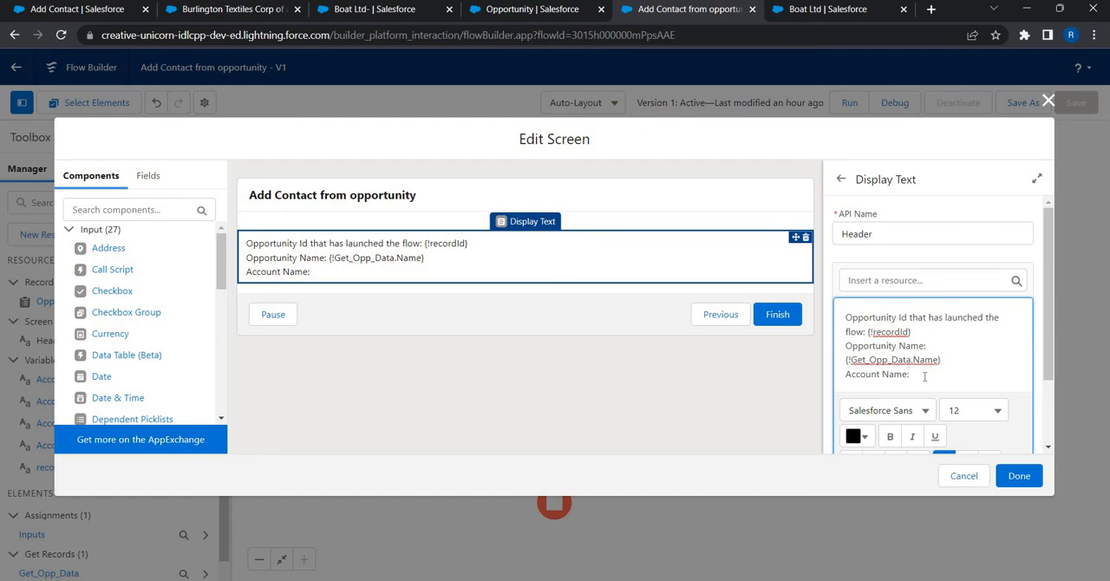
# Step: Insert the Account_Name variable after the "Account Name:" label in the Header text
pyautogui.click(919, 367)
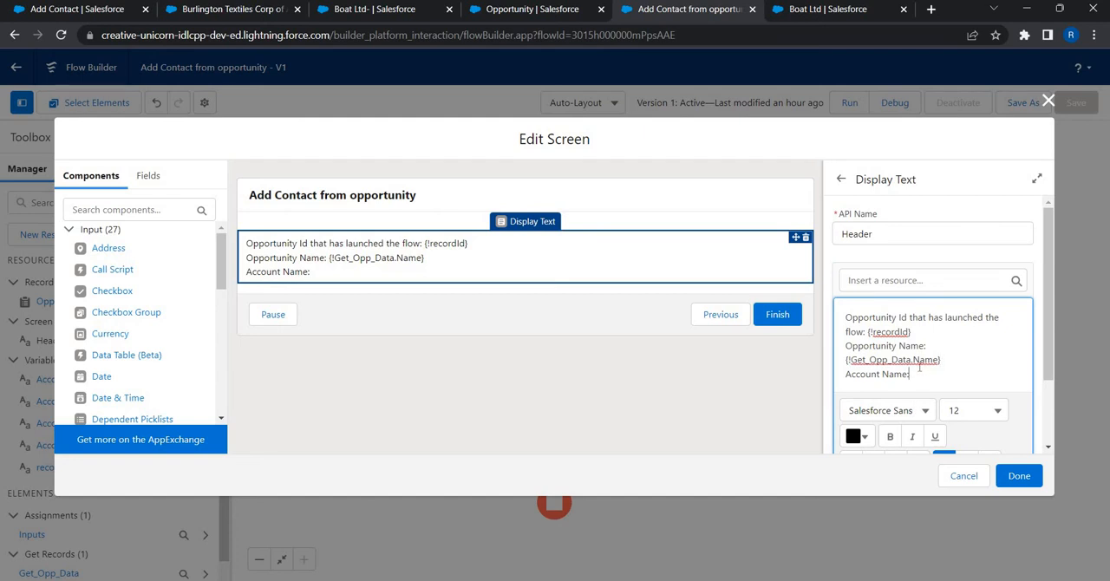
pyautogui.click(896, 280)
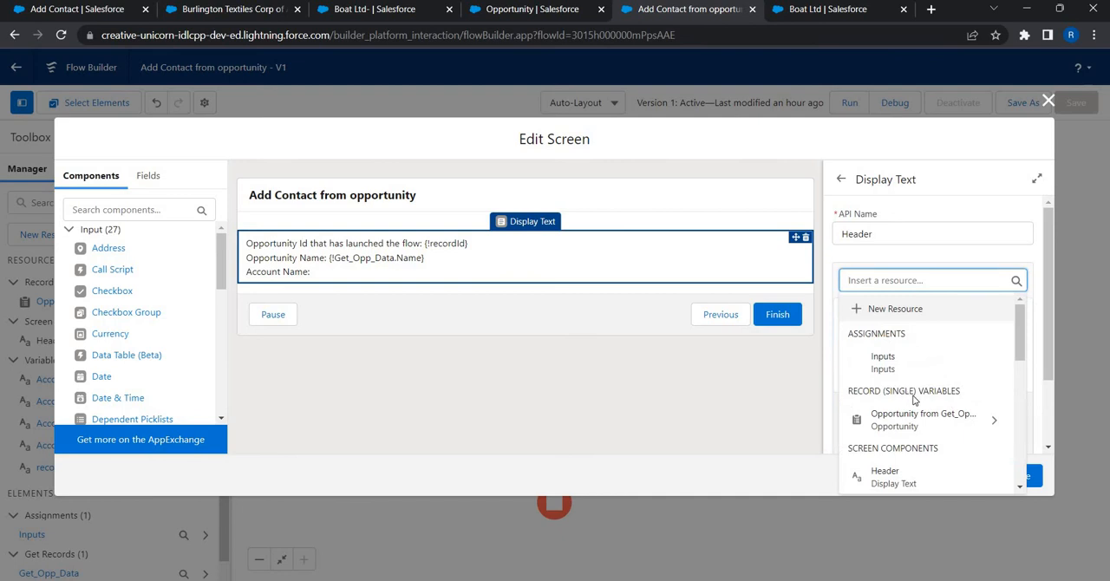
pyautogui.scroll(-1, 914, 400)
pyautogui.scroll(-2, 914, 400)
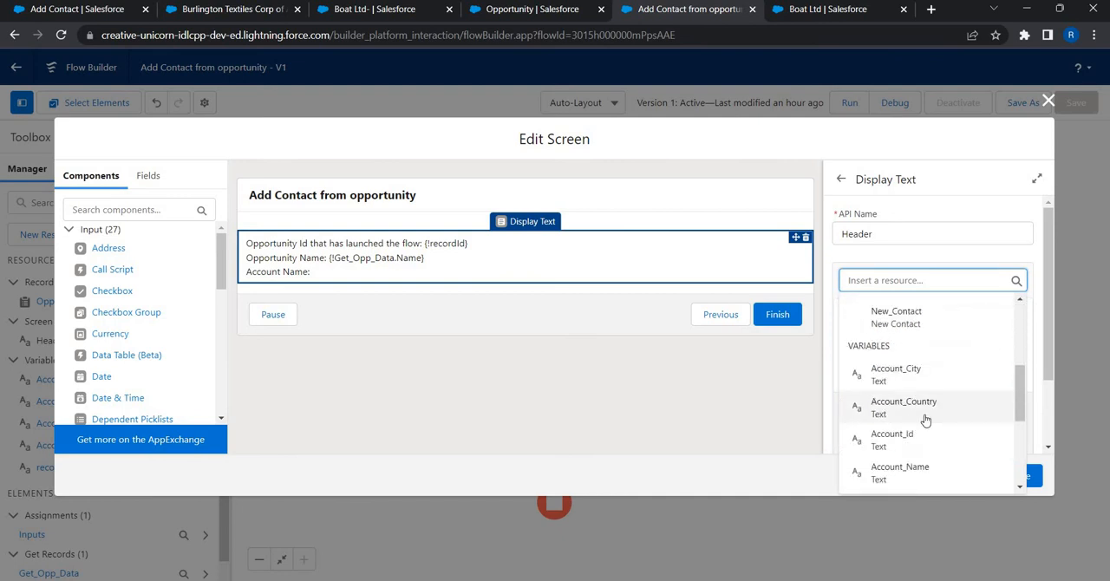
pyautogui.scroll(-2, 905, 436)
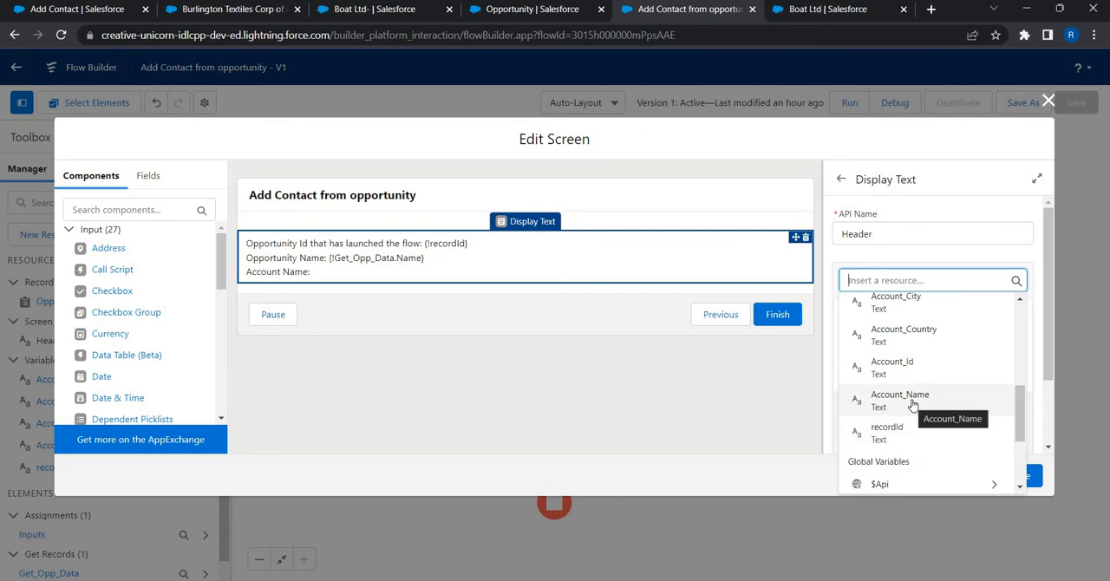
pyautogui.click(910, 400)
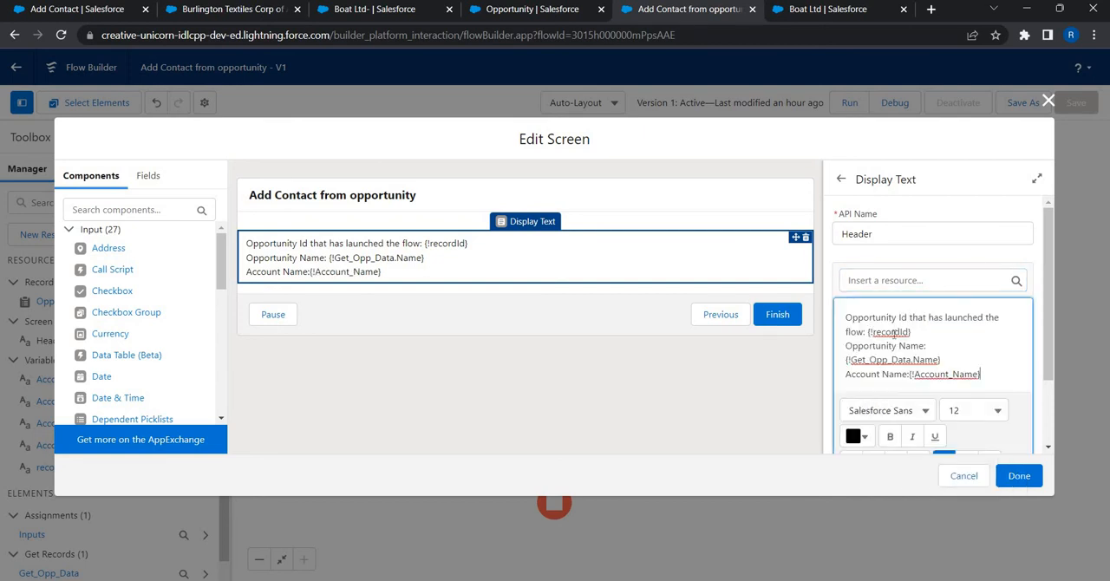
# Step: Make the label "Opportunity Id that has launched the flow:" bold in the Header text
pyautogui.hotkey('shift', 'Up')
pyautogui.hotkey('shift', 'Home')
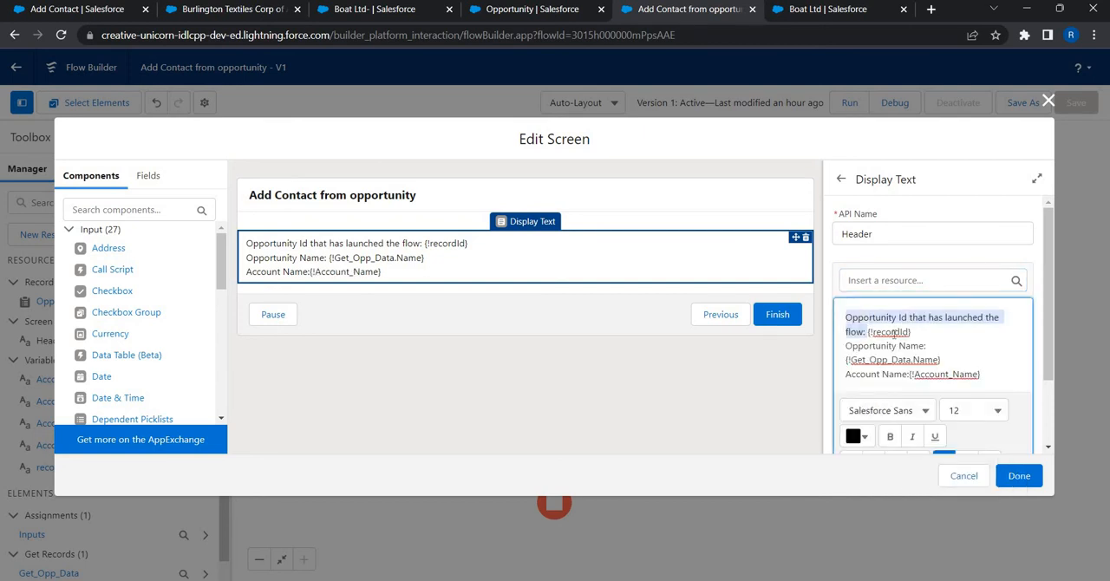
pyautogui.hotkey('ctrl', 'b')
pyautogui.press('Down')
pyautogui.press('Down')
pyautogui.press('Down')
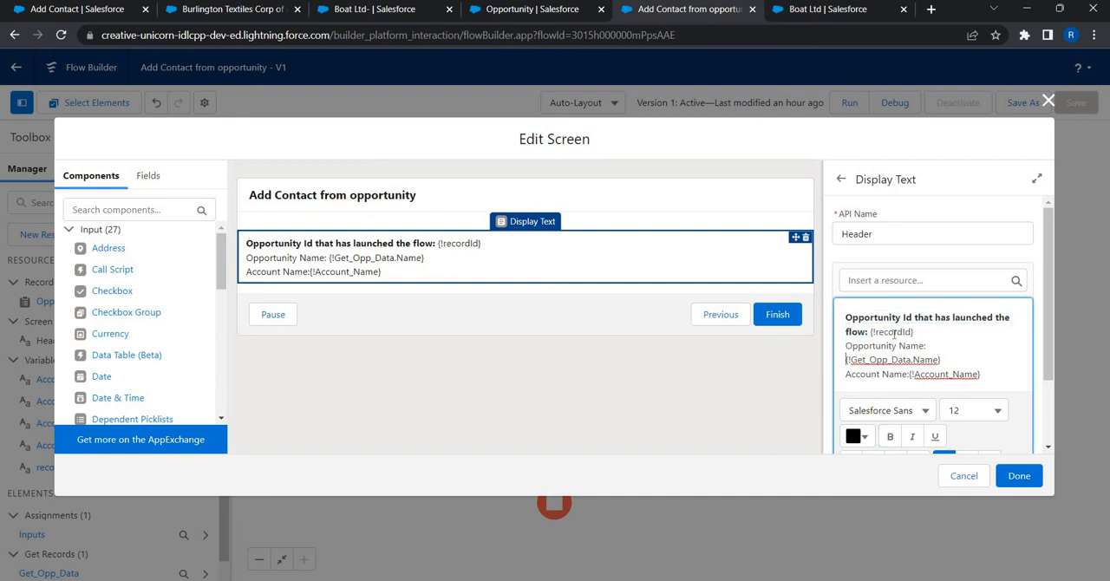
# Step: Make the "Opportunity Name:" and "Account Name:" labels bold in the Header text
pyautogui.press('Up')
pyautogui.hotkey('ctrl', 'shift', 'Right')
pyautogui.hotkey('ctrl', 'shift', 'Right')
pyautogui.hotkey('ctrl', 'shift', 'Right')
pyautogui.hotkey('ctrl', 'b')
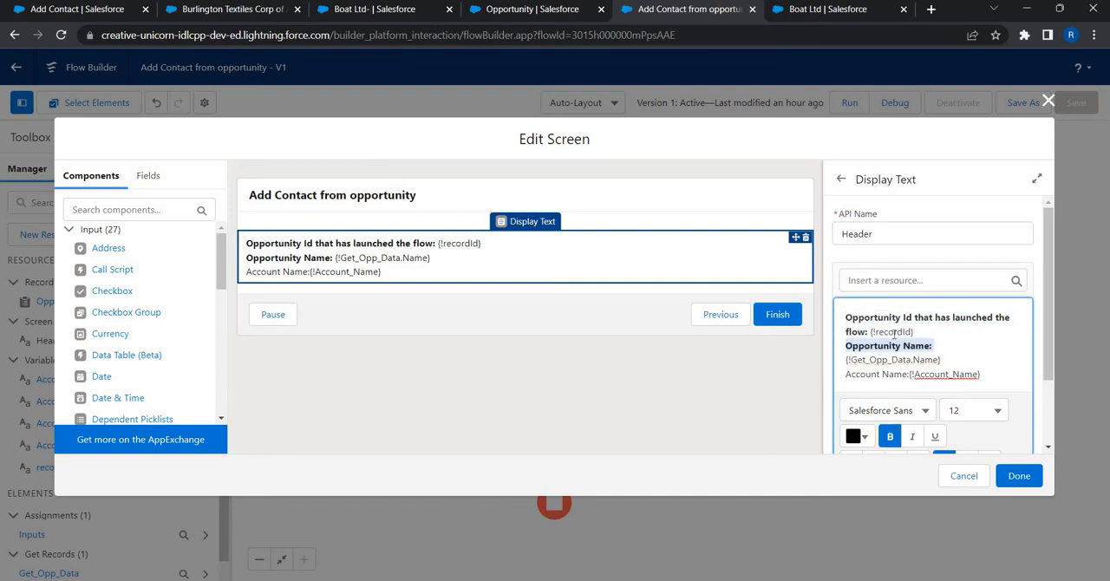
pyautogui.press('Left')
pyautogui.press('Down')
pyautogui.press('Down')
pyautogui.hotkey('ctrl', 'shift', 'Right')
pyautogui.hotkey('ctrl', 'shift', 'Right')
pyautogui.hotkey('ctrl', 'shift', 'Right')
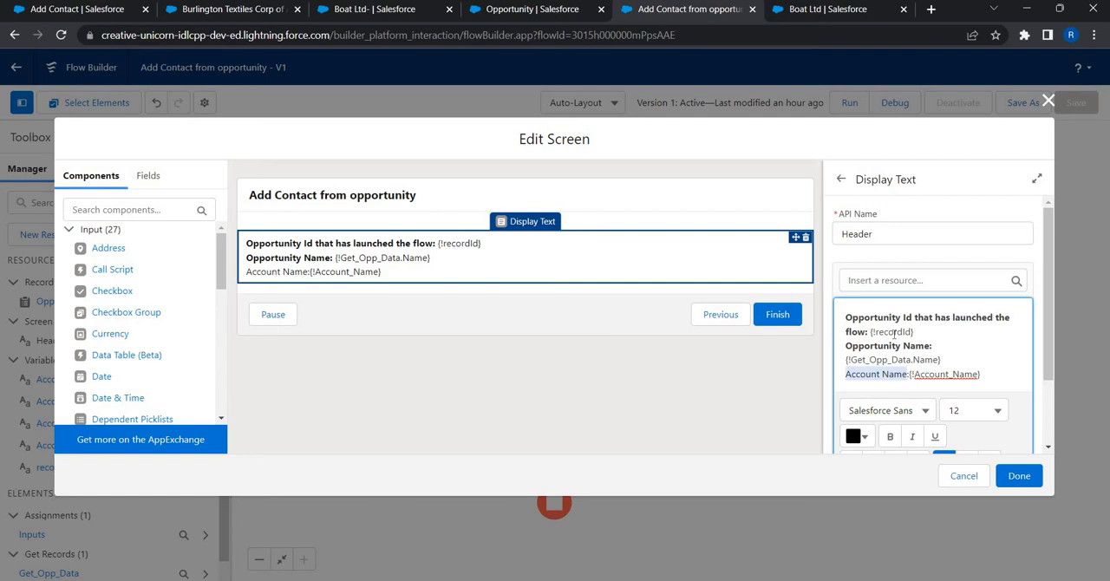
pyautogui.hotkey('ctrl', 'b')
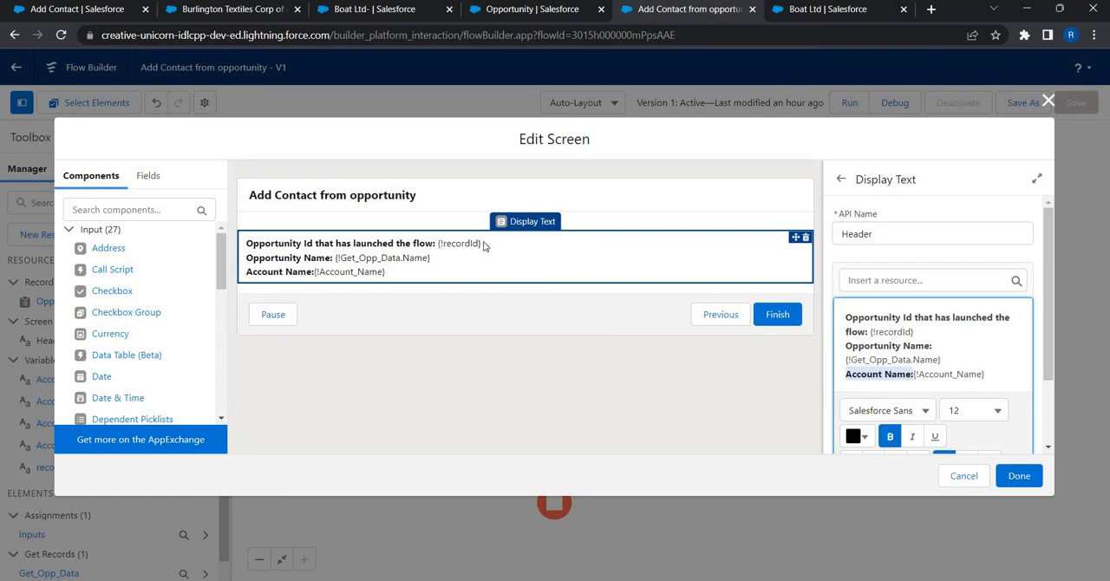
pyautogui.click(80, 230)
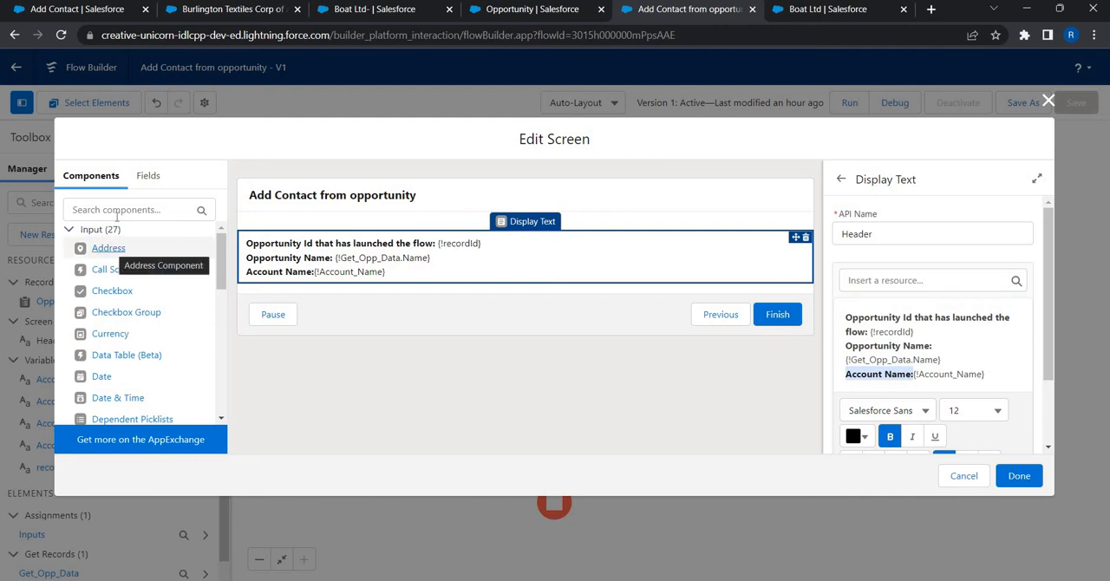
# Step: Add a Name component and an Email component below the Header text on the New Contact screen
pyautogui.click(121, 213)
pyautogui.write('Nam')
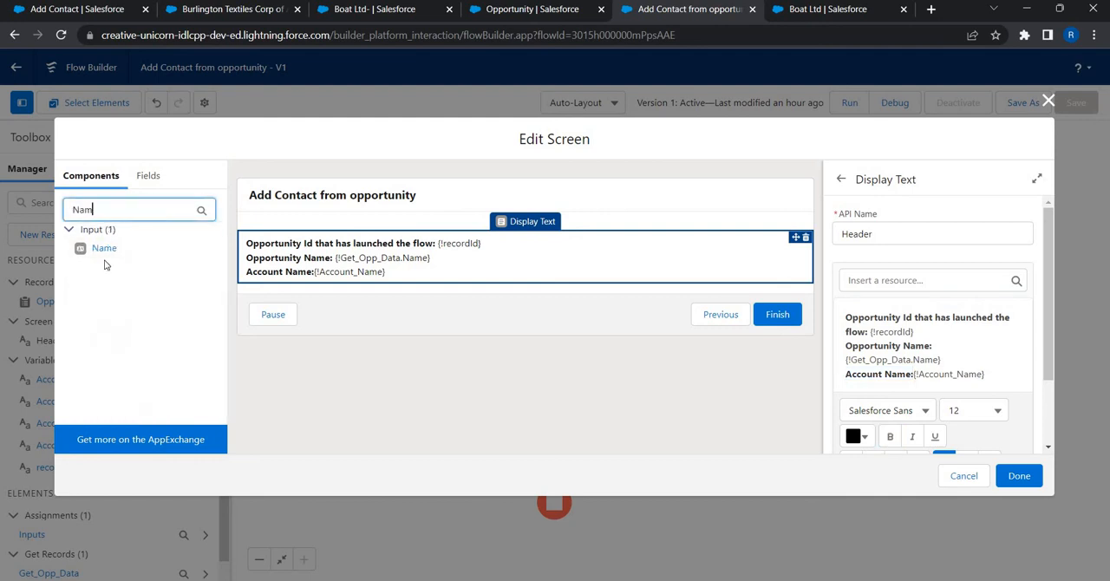
pyautogui.moveTo(104, 249); pyautogui.dragTo(276, 274)
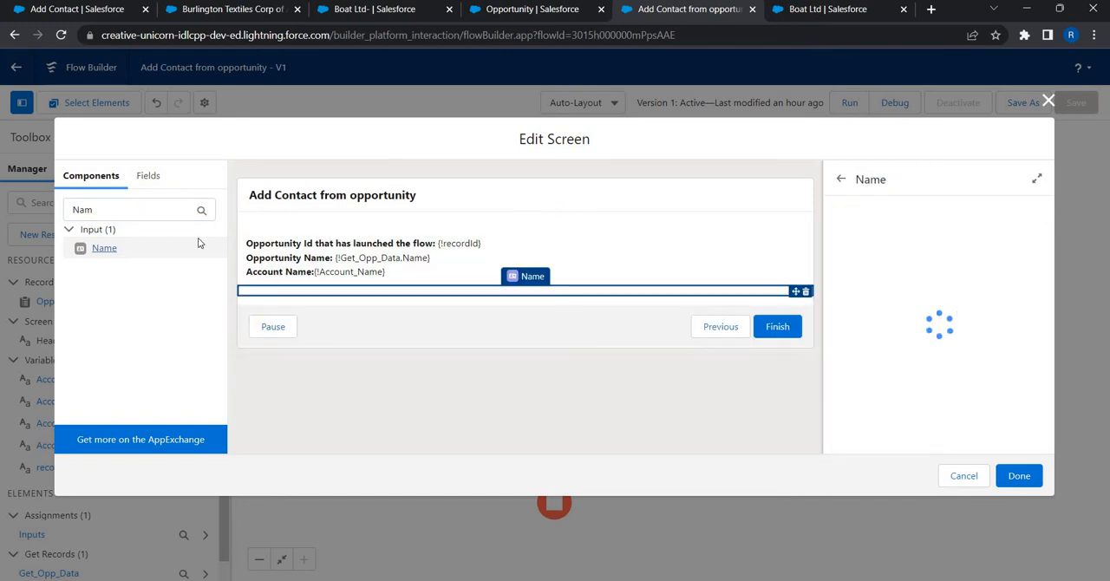
pyautogui.click(103, 215)
pyautogui.hotkey('ctrl', 'a')
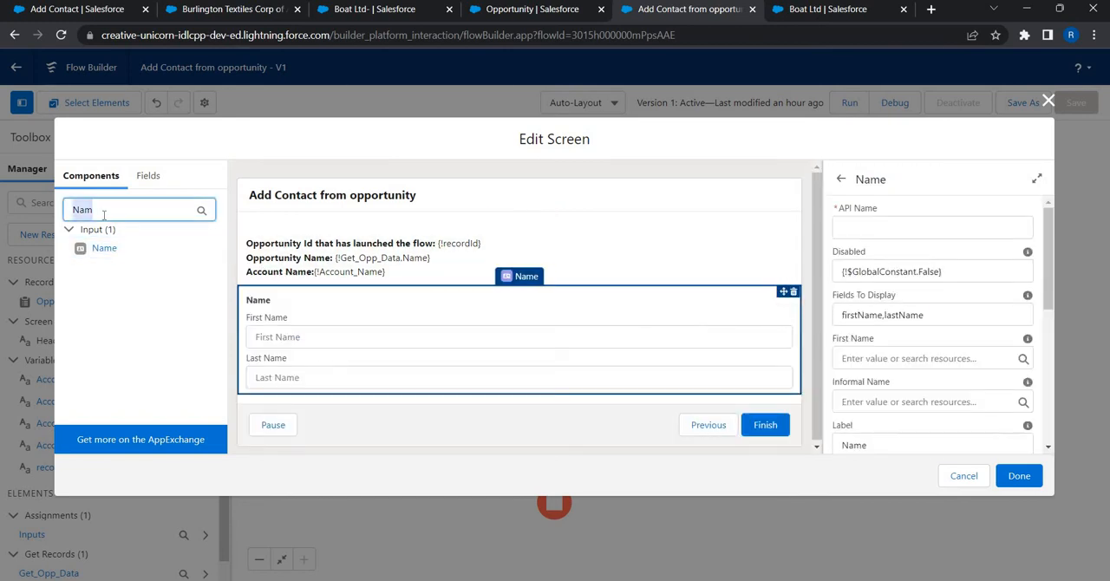
pyautogui.write('email')
pyautogui.moveTo(154, 285); pyautogui.dragTo(302, 377)
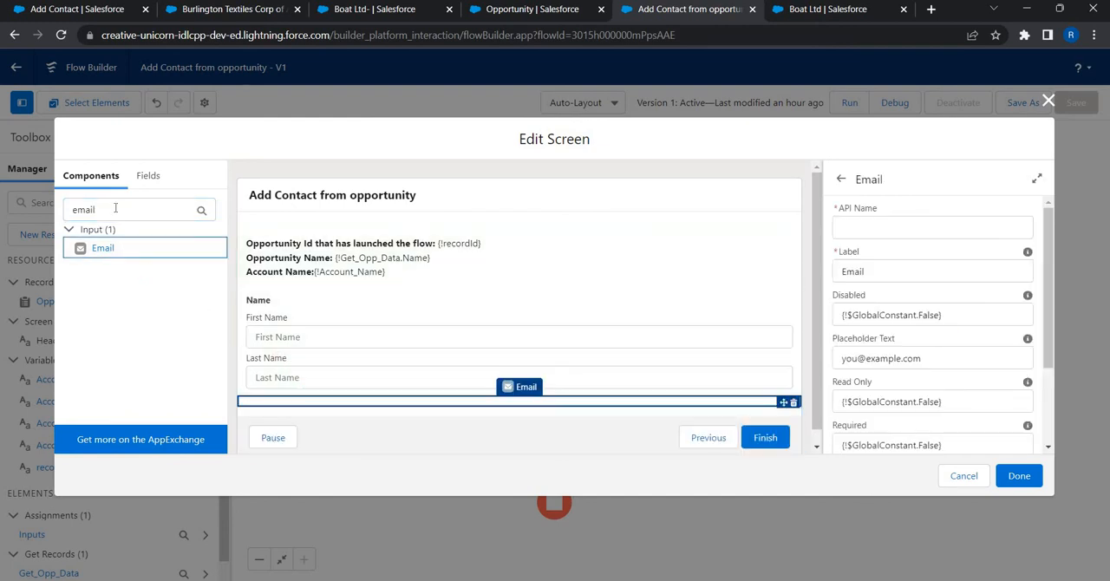
# Step: Add an Address component below the Email component and set its API name to Contact_Address
pyautogui.click(115, 208)
pyautogui.hotkey('ctrl', 'a')
pyautogui.write('addr')
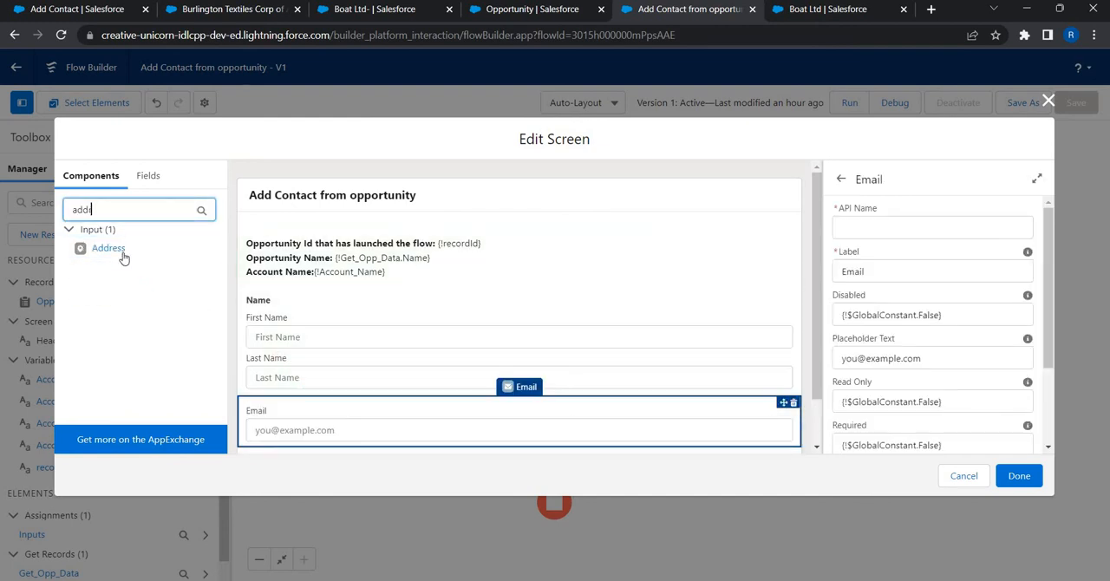
pyautogui.moveTo(113, 248); pyautogui.dragTo(322, 427)
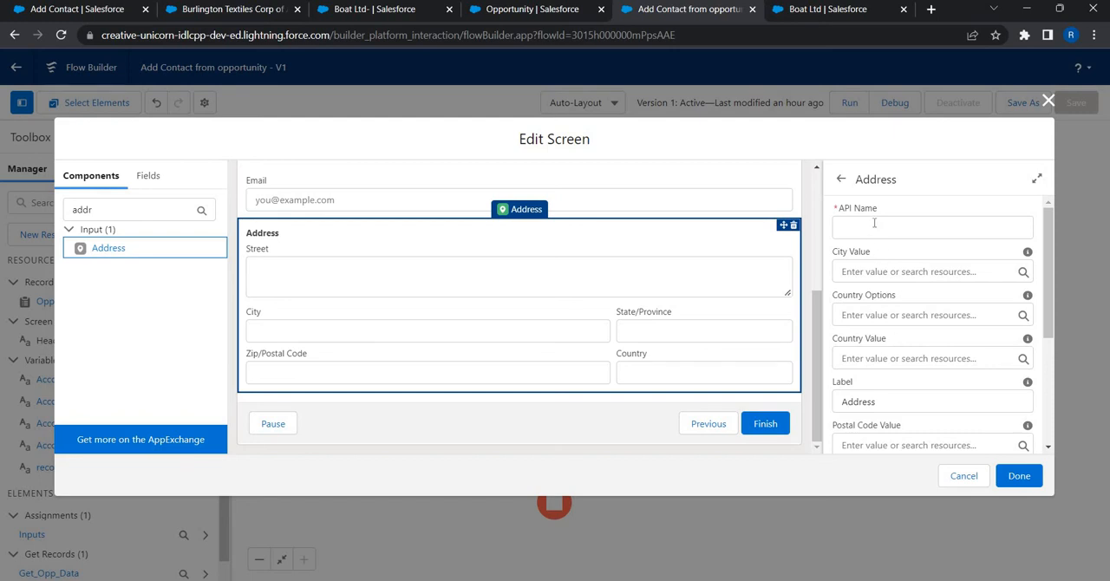
pyautogui.click(873, 223)
pyautogui.write('Contact')
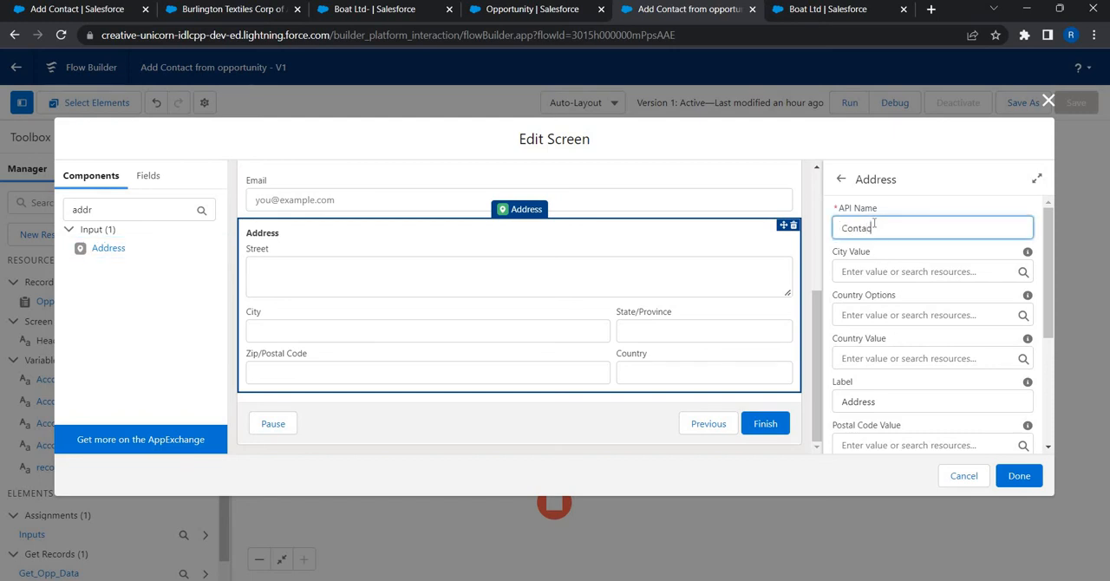
pyautogui.write('_Address')
# Step: Set the address component's City Value to {!Account_City} and its Country Value to {!Account_Country}
pyautogui.click(873, 272)
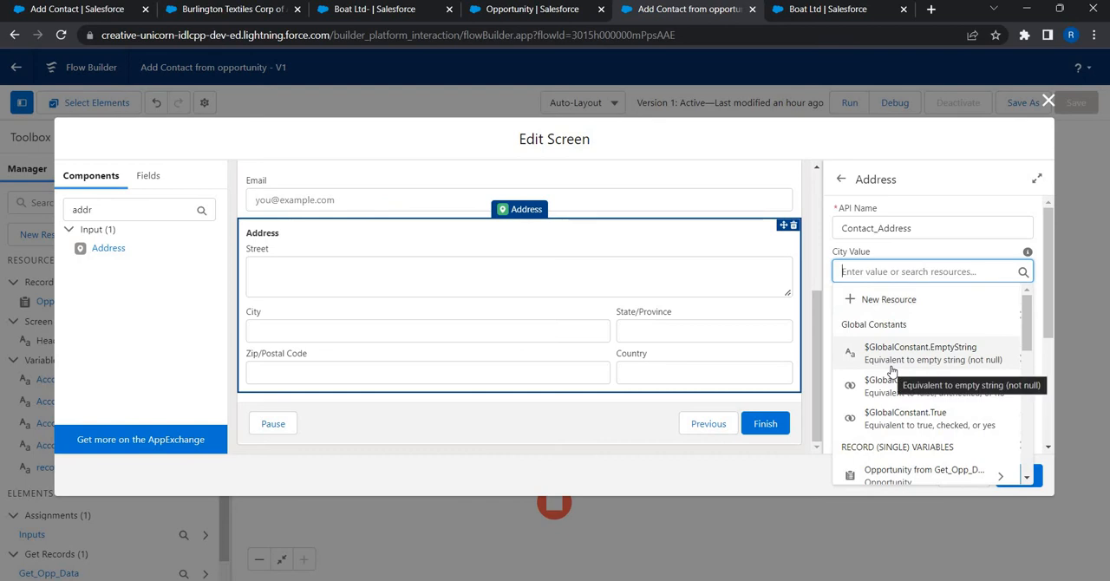
pyautogui.scroll(-3, 891, 364)
pyautogui.scroll(-1, 891, 302)
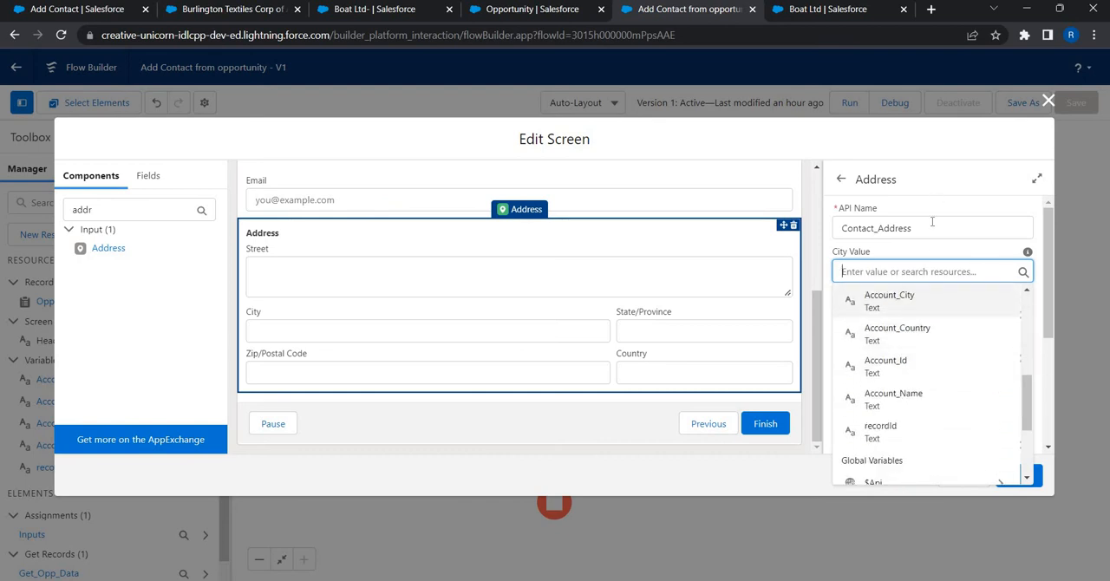
pyautogui.click(893, 297)
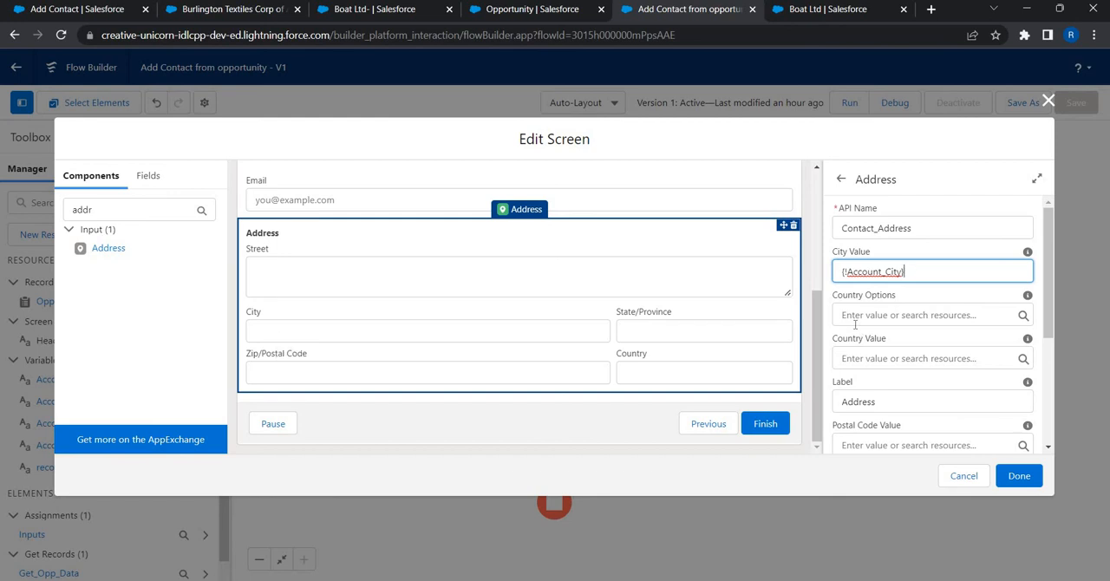
pyautogui.click(890, 358)
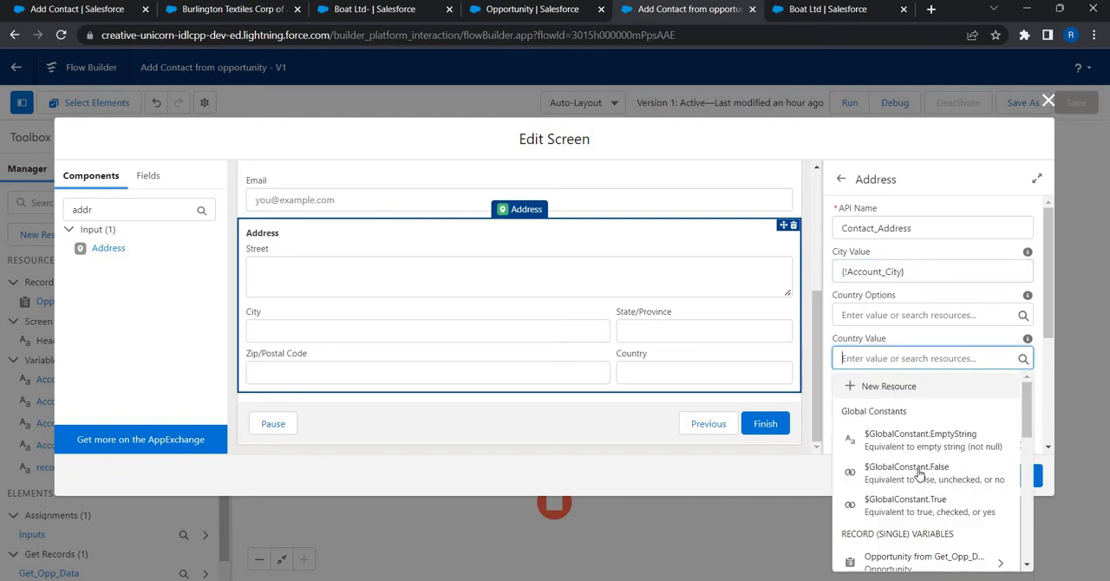
pyautogui.scroll(-3, 918, 475)
pyautogui.scroll(-3, 919, 475)
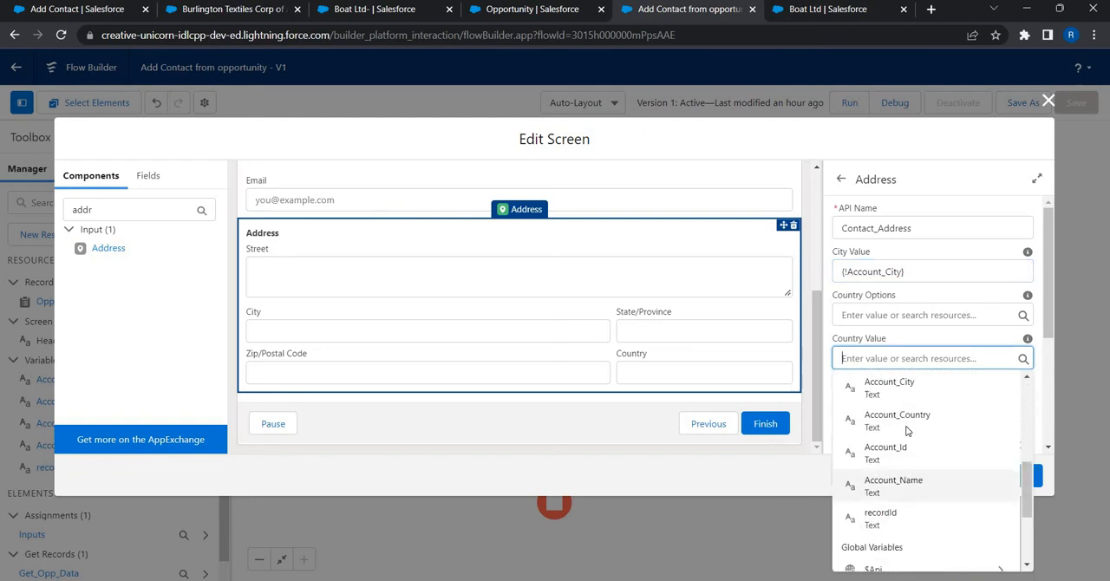
pyautogui.click(906, 427)
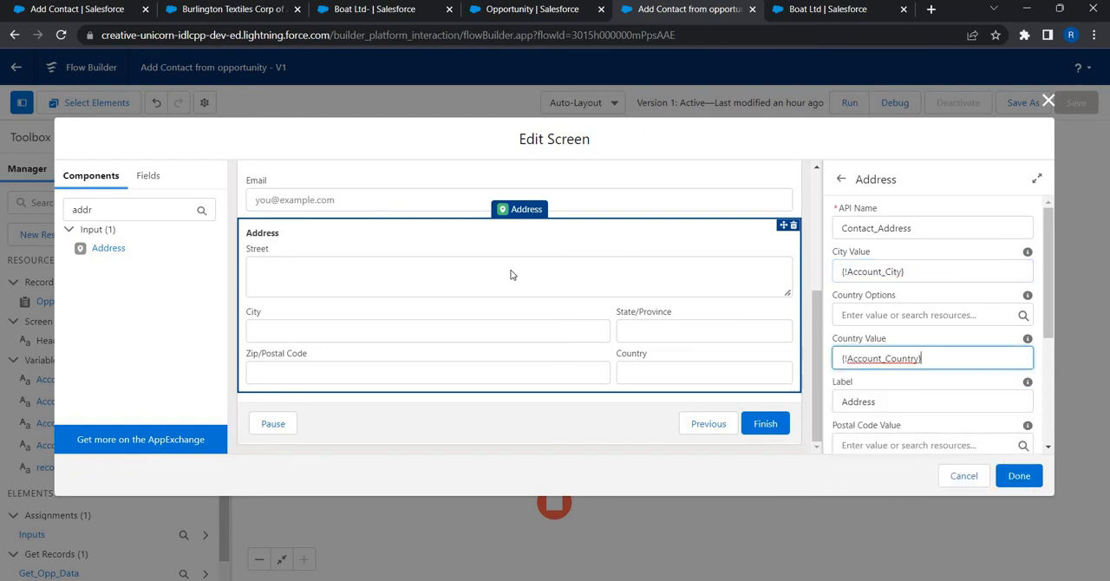
# Step: Set the Email component's API name to Contact_Email
pyautogui.scroll(3, 402, 385)
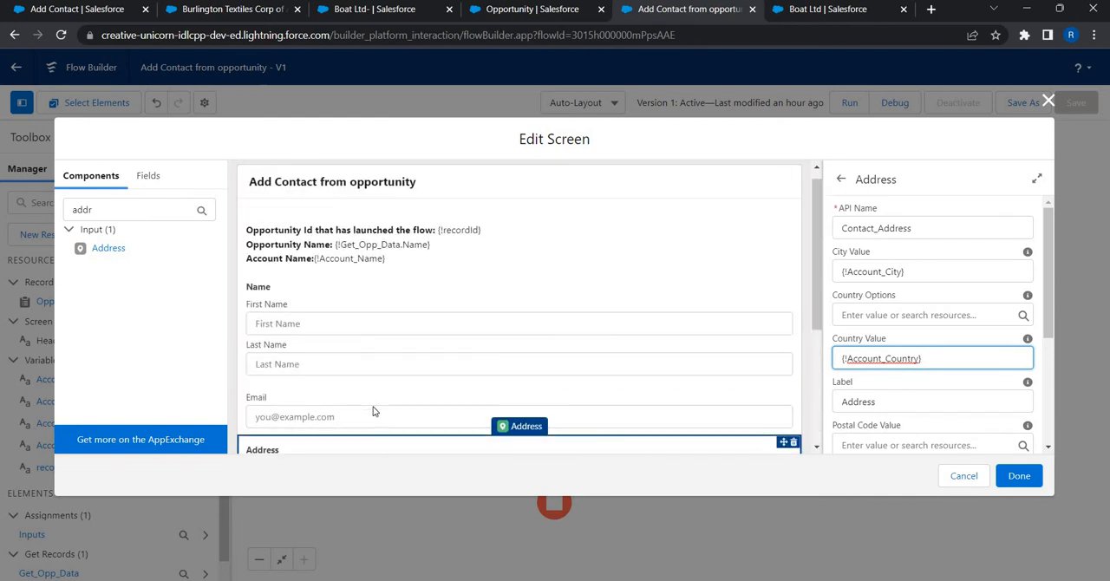
pyautogui.click(871, 231)
pyautogui.write('C')
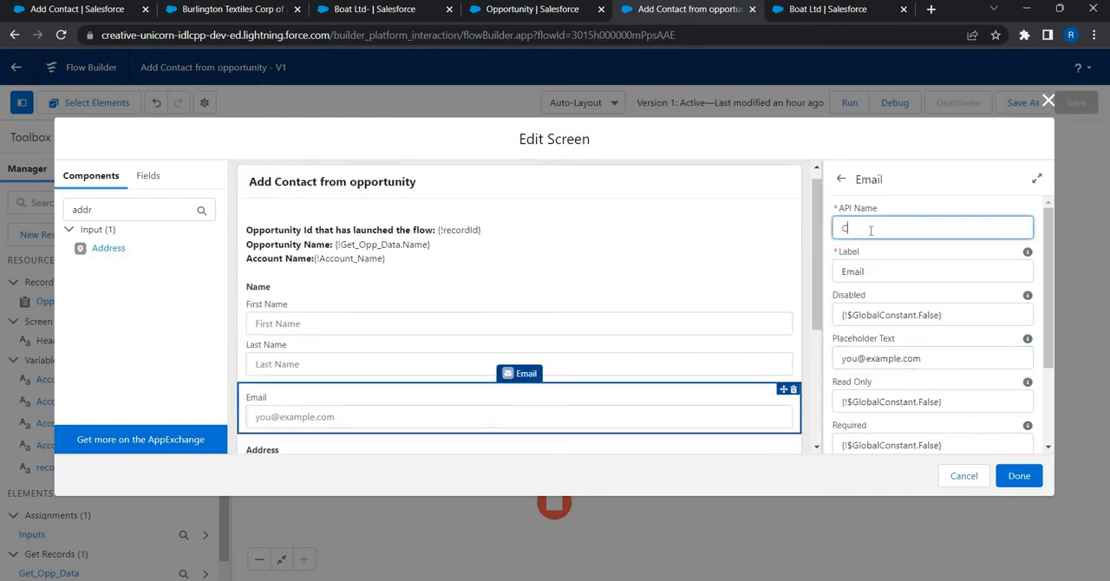
pyautogui.write('ontct')
pyautogui.write('ct_Email')
# Step: Replace the Email component's placeholder text with "Please enter business email" and try to finish the screen edit
pyautogui.scroll(-1, 859, 295)
pyautogui.tripleClick(858, 286)
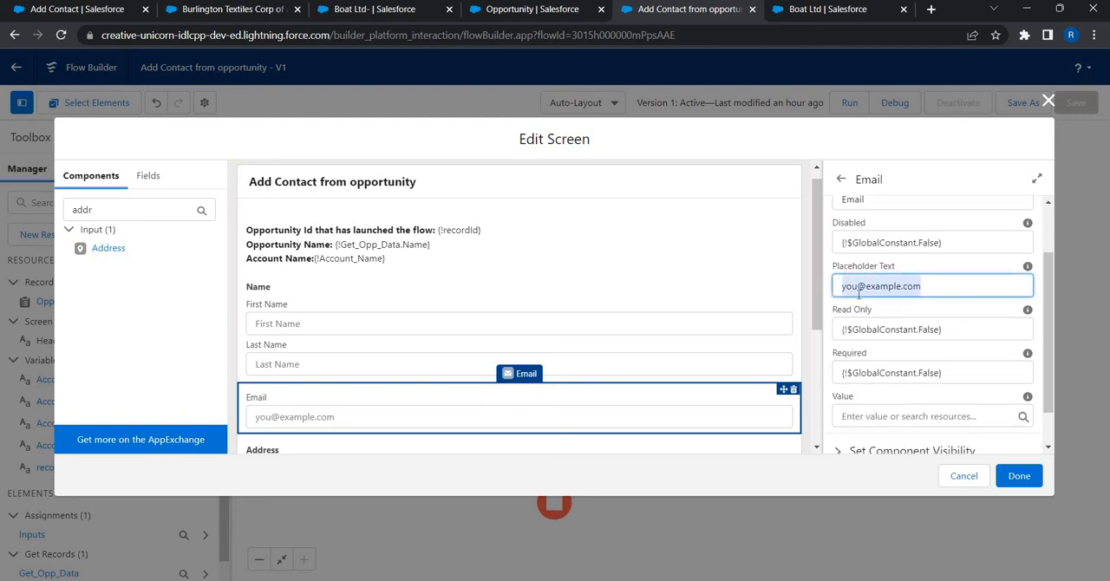
pyautogui.write('Please ent')
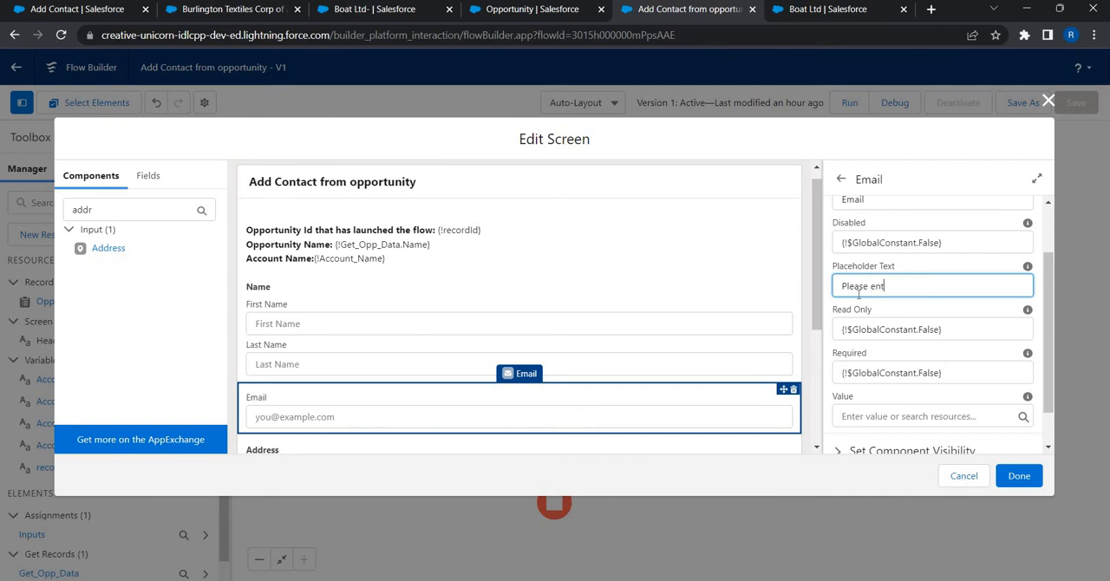
pyautogui.write('er business email')
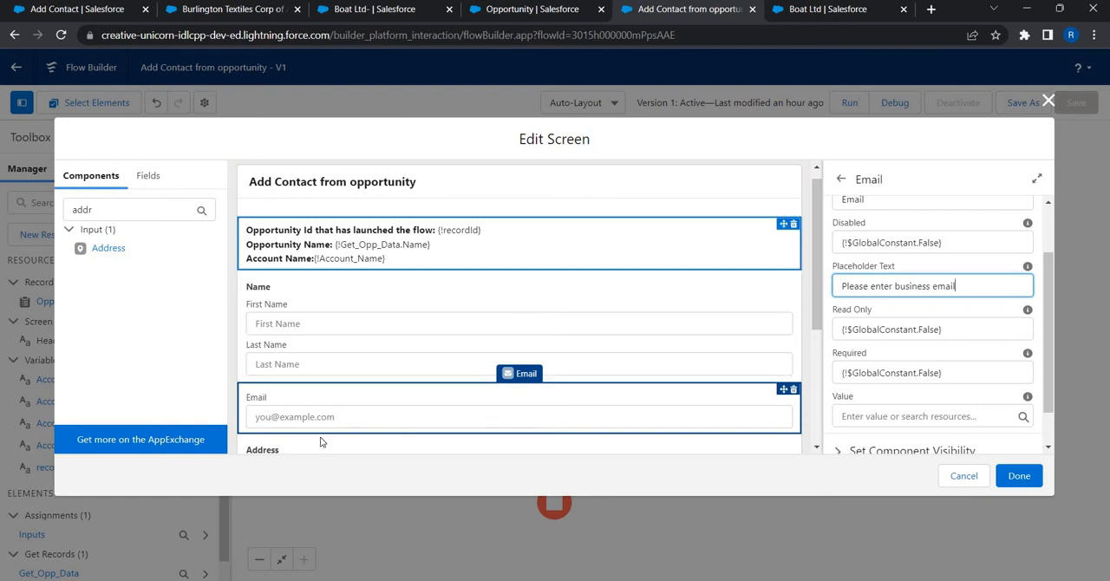
pyautogui.click(291, 417)
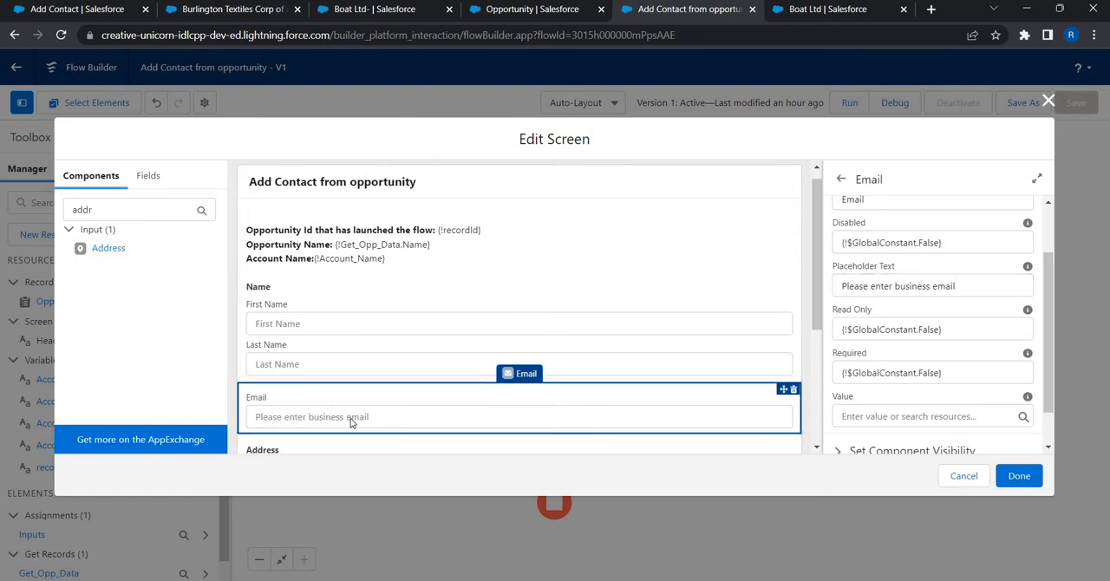
pyautogui.click(1017, 476)
# Step: Set the Name component's API name to Contact_Name and finish editing the New Contact screen
pyautogui.click(883, 229)
pyautogui.write('C')
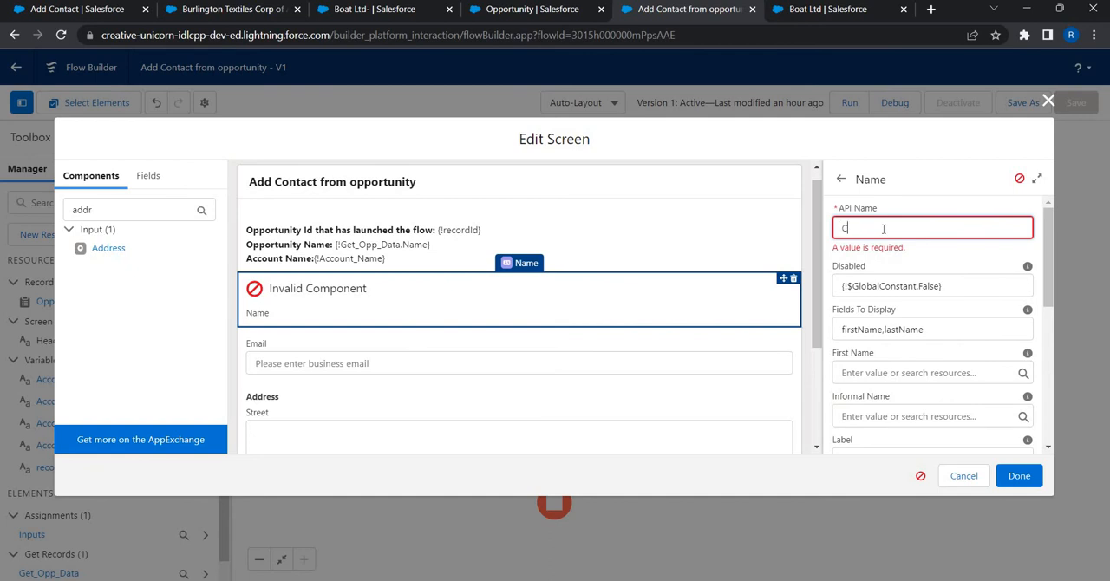
pyautogui.write('ontact_Name')
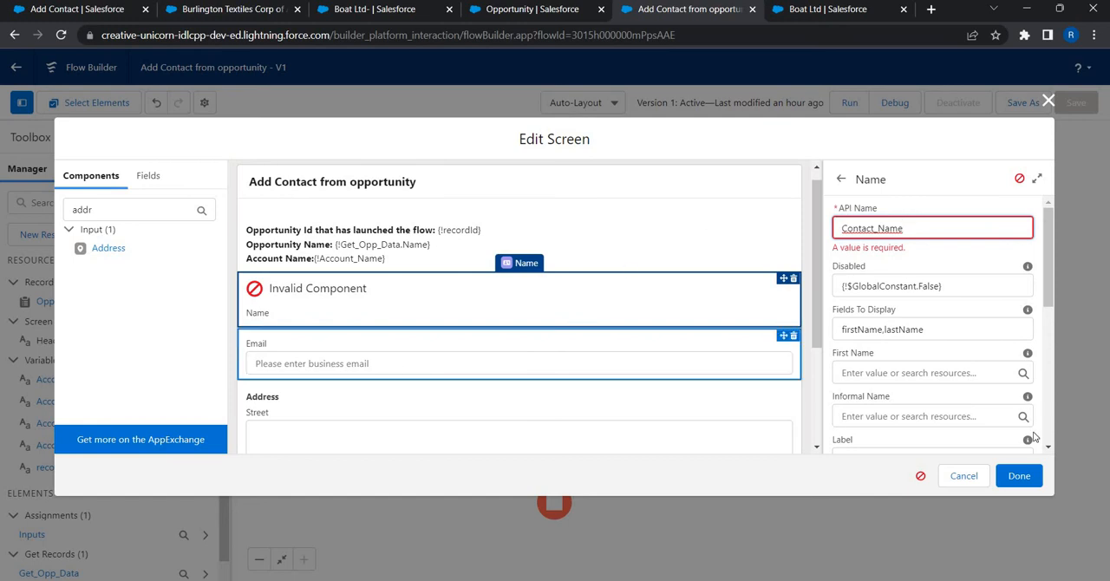
pyautogui.click(1019, 476)
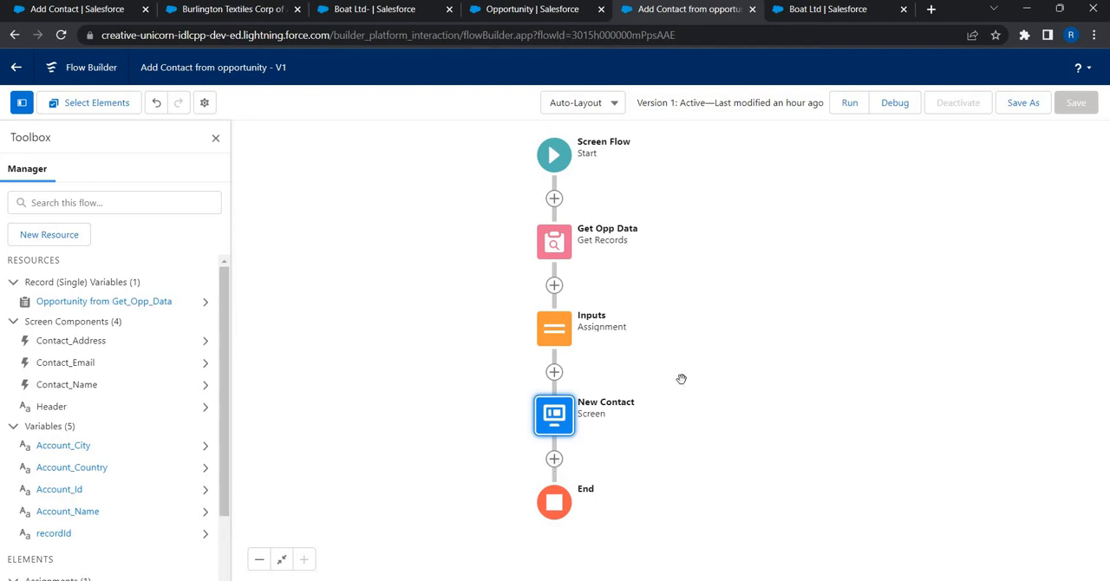
# Step: Add a Create Records element between the New Contact screen and the End of the flow
pyautogui.click(553, 459)
pyautogui.moveTo(680, 362); pyautogui.dragTo(669, 134)
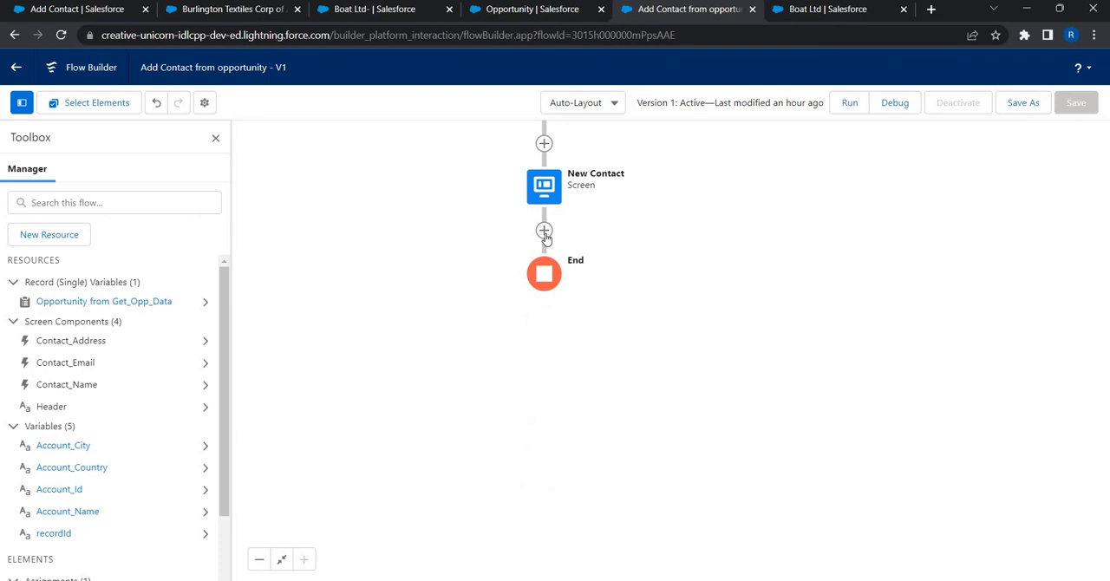
pyautogui.click(543, 230)
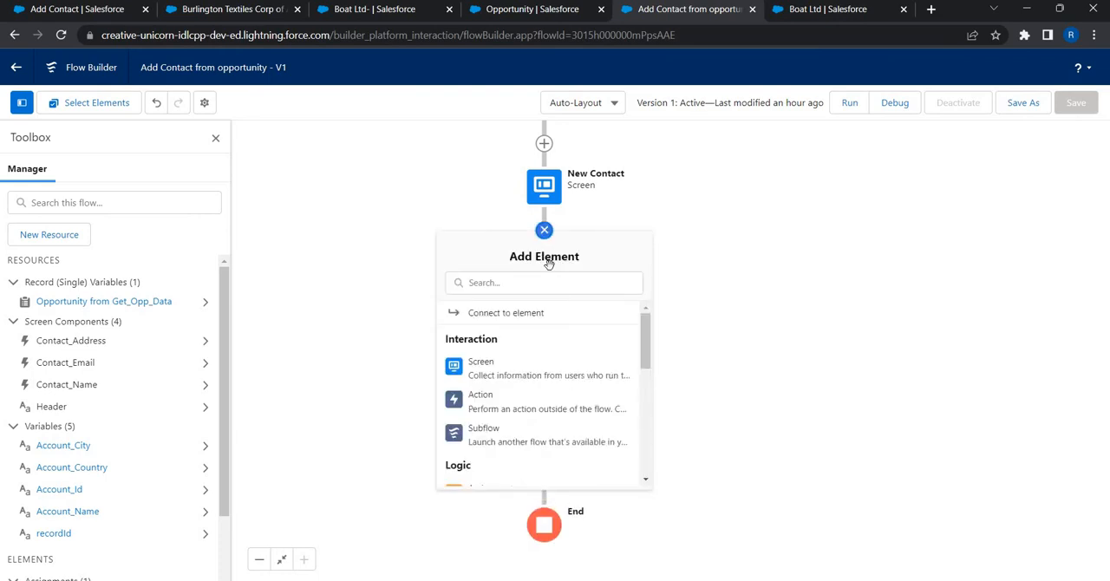
pyautogui.scroll(-5, 574, 399)
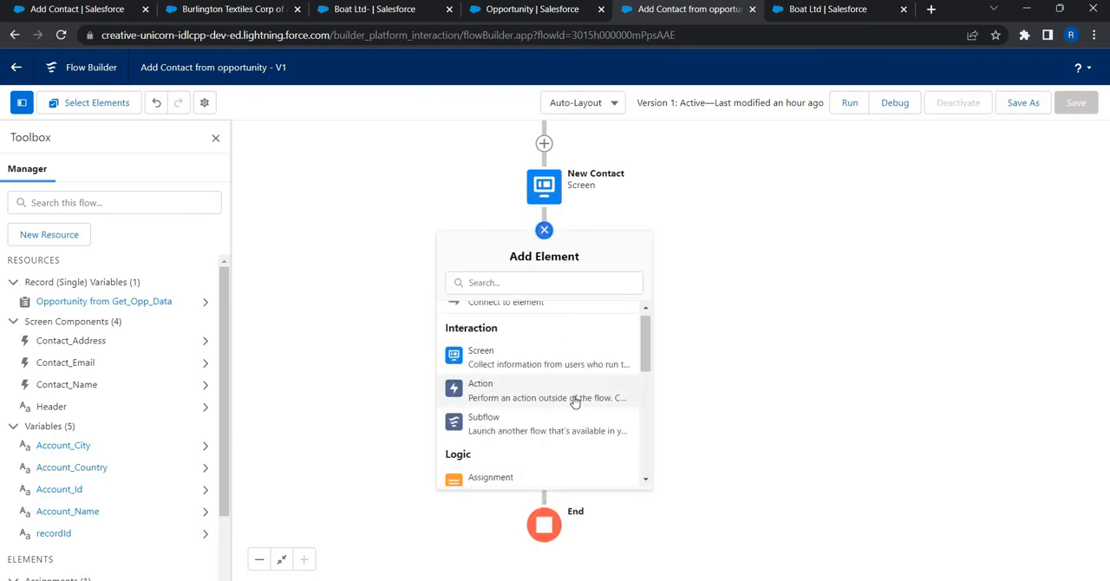
pyautogui.scroll(-1, 539, 338)
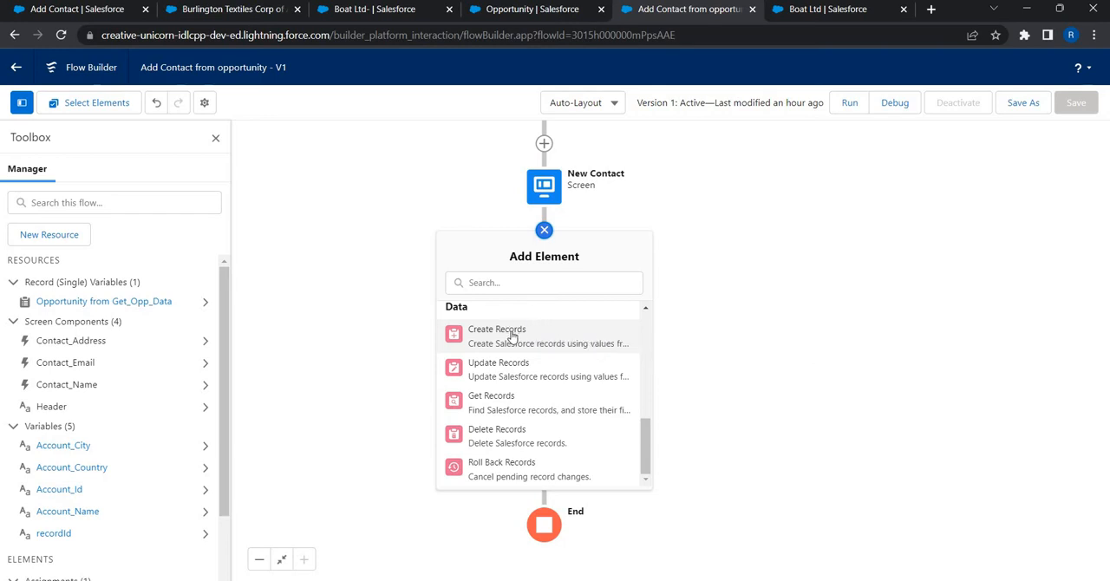
pyautogui.click(512, 337)
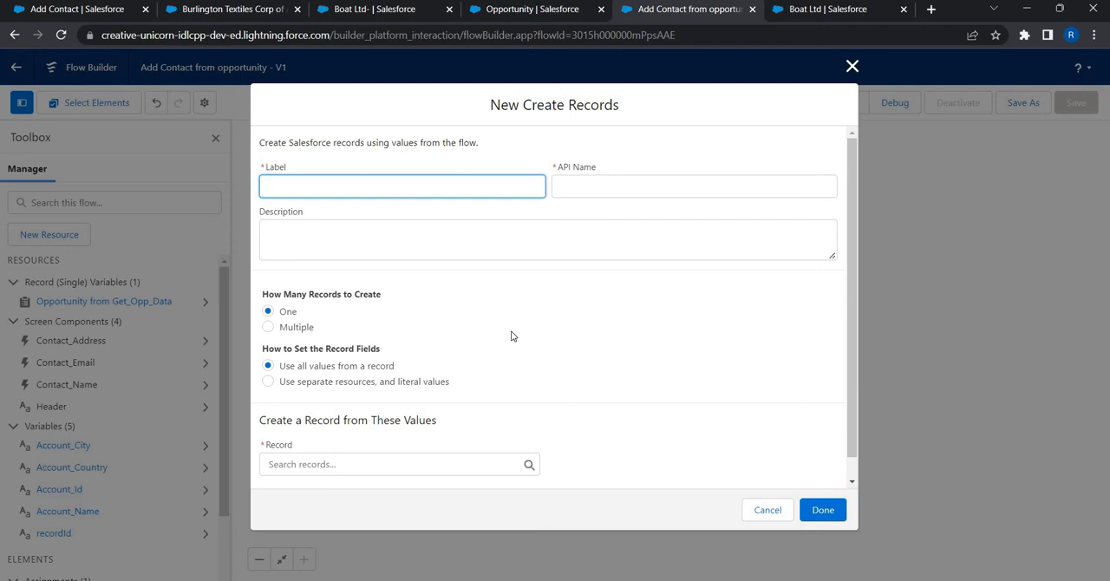
# Step: Label the new Create Records element "Create Contact"
pyautogui.write('Create Contact')
pyautogui.press('Tab')
pyautogui.press('Tab')
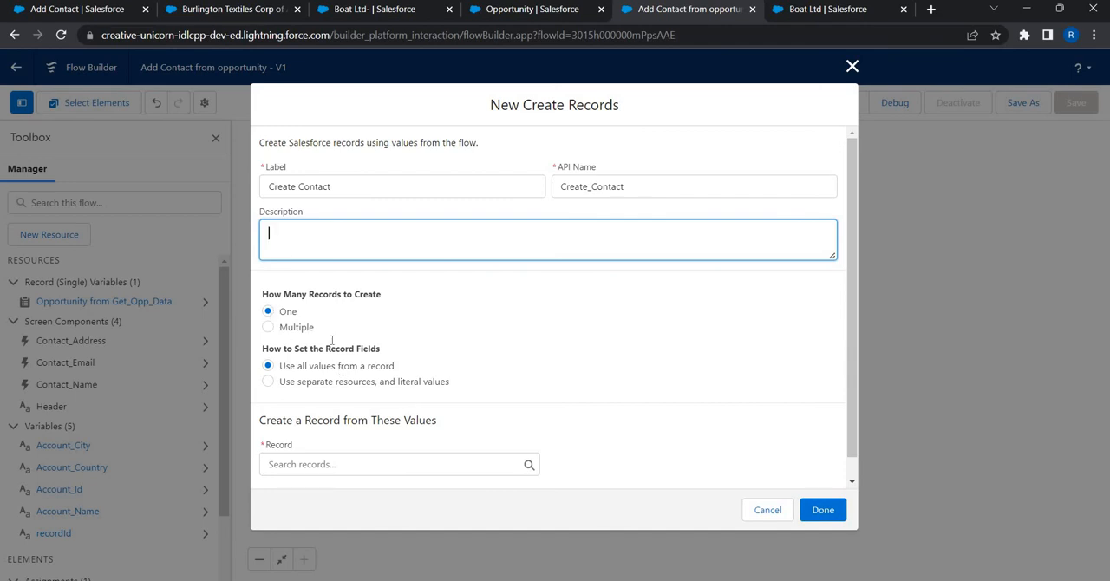
# Step: Set the record fields to use separate resources and literal values, and choose Contact as the object to create
pyautogui.scroll(-1, 301, 348)
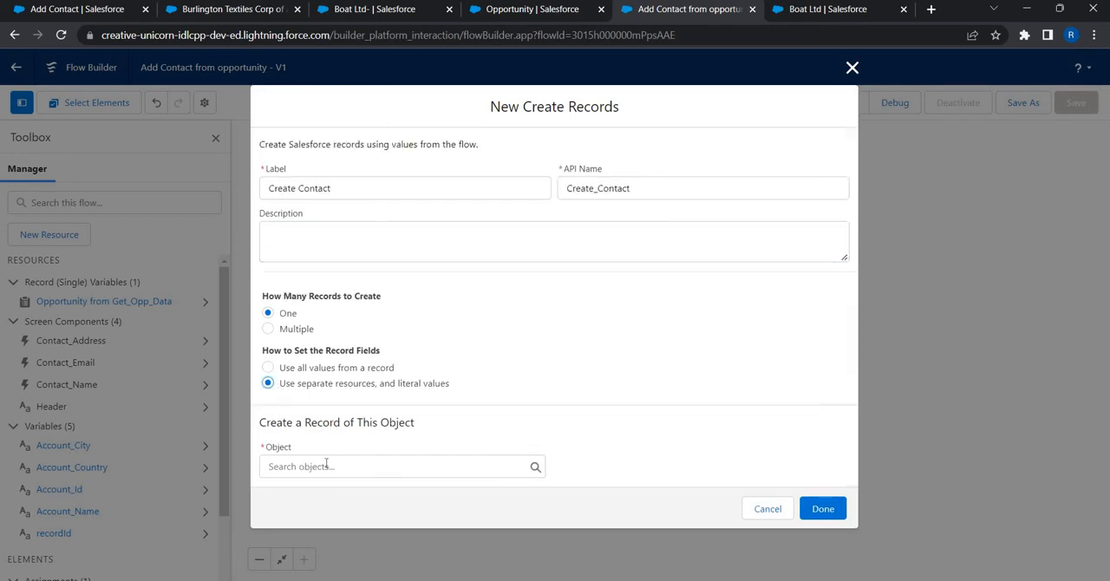
pyautogui.click(325, 466)
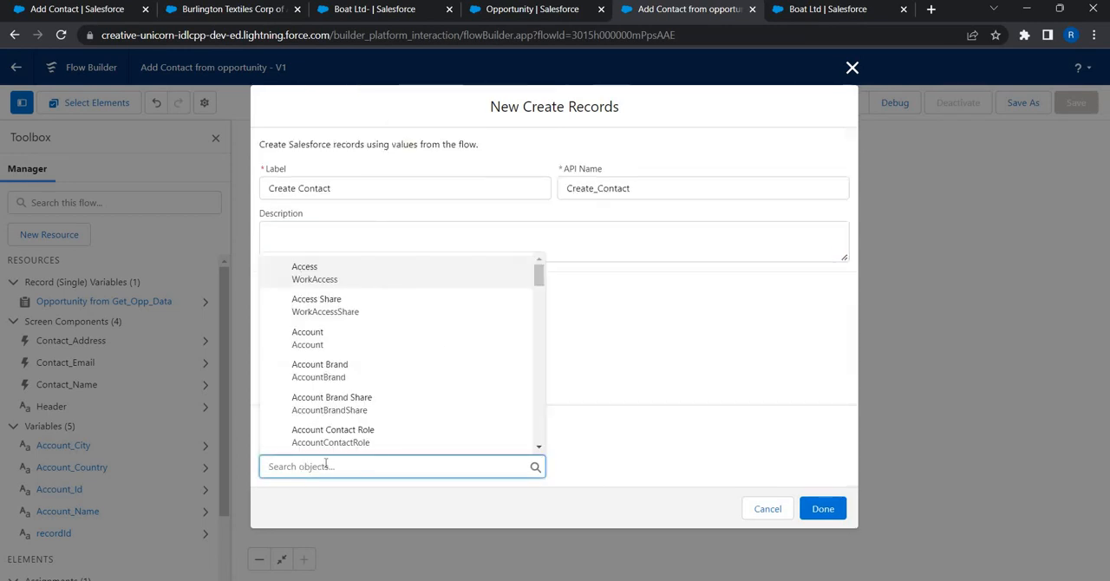
pyautogui.write('contac')
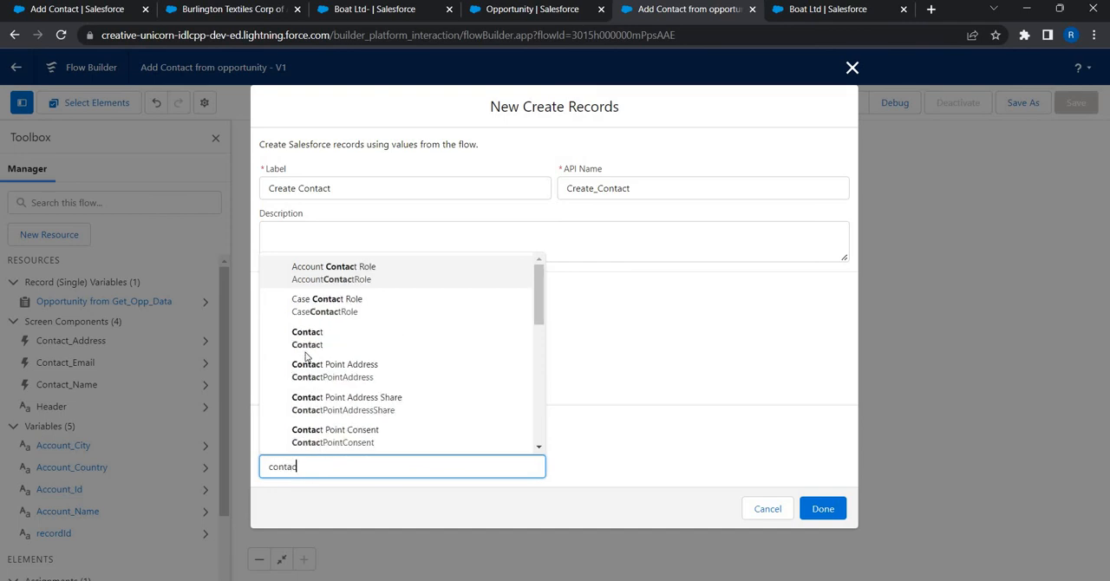
pyautogui.click(531, 345)
pyautogui.scroll(-3, 313, 407)
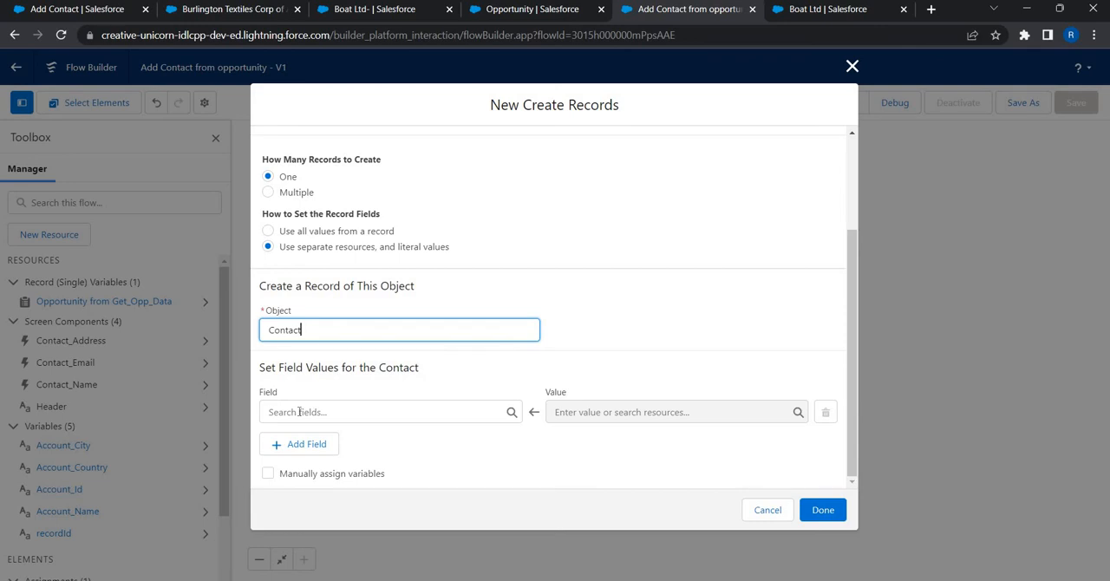
# Step: Map the Contact's FirstName field to the First Name value of the Contact_Name screen component
pyautogui.click(299, 412)
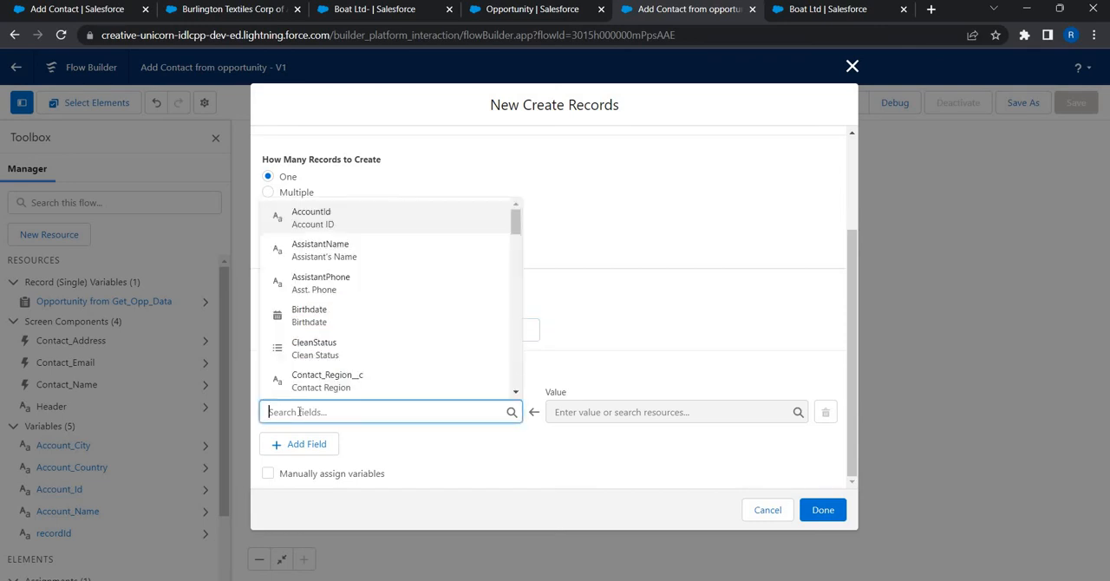
pyautogui.write('firs')
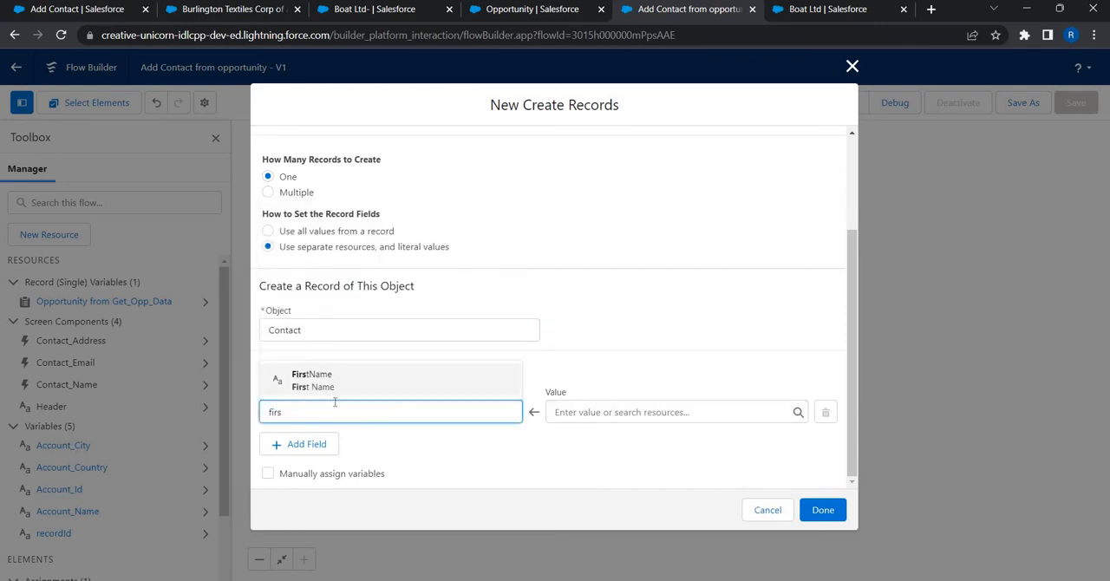
pyautogui.click(312, 379)
pyautogui.click(652, 408)
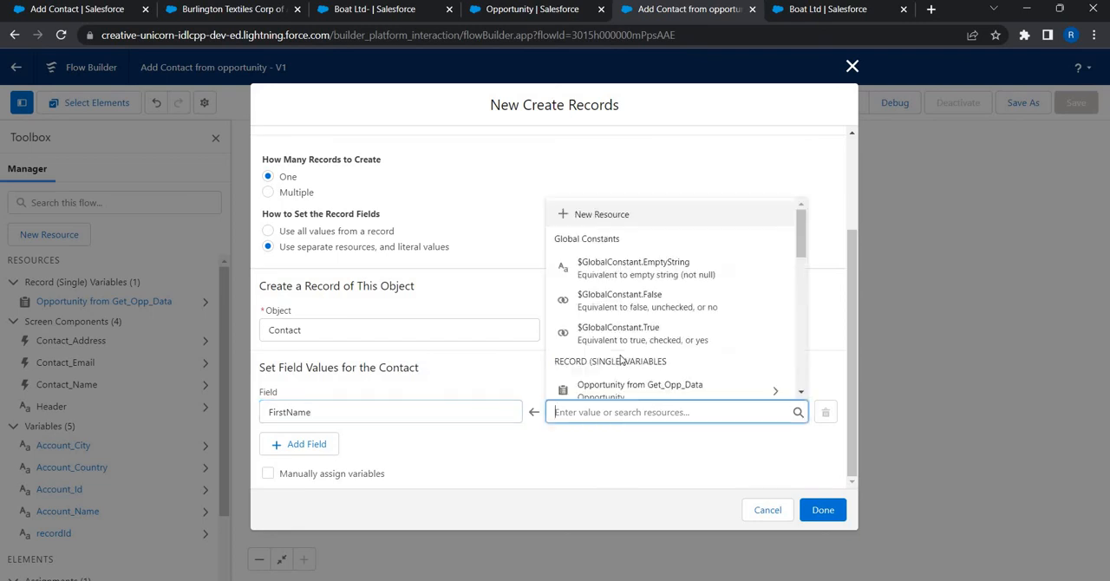
pyautogui.scroll(-2, 620, 358)
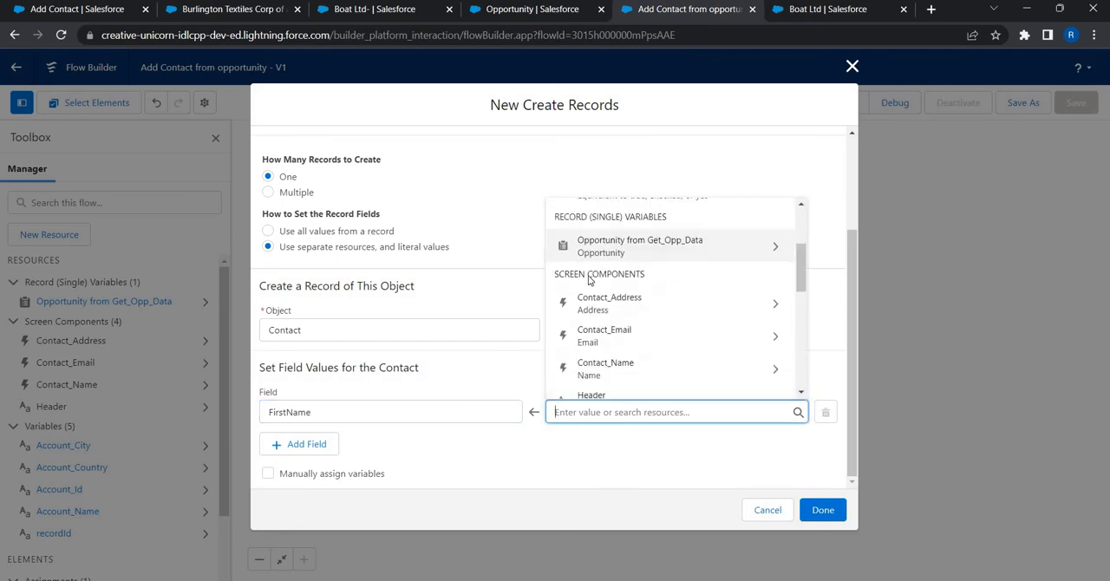
pyautogui.click(596, 371)
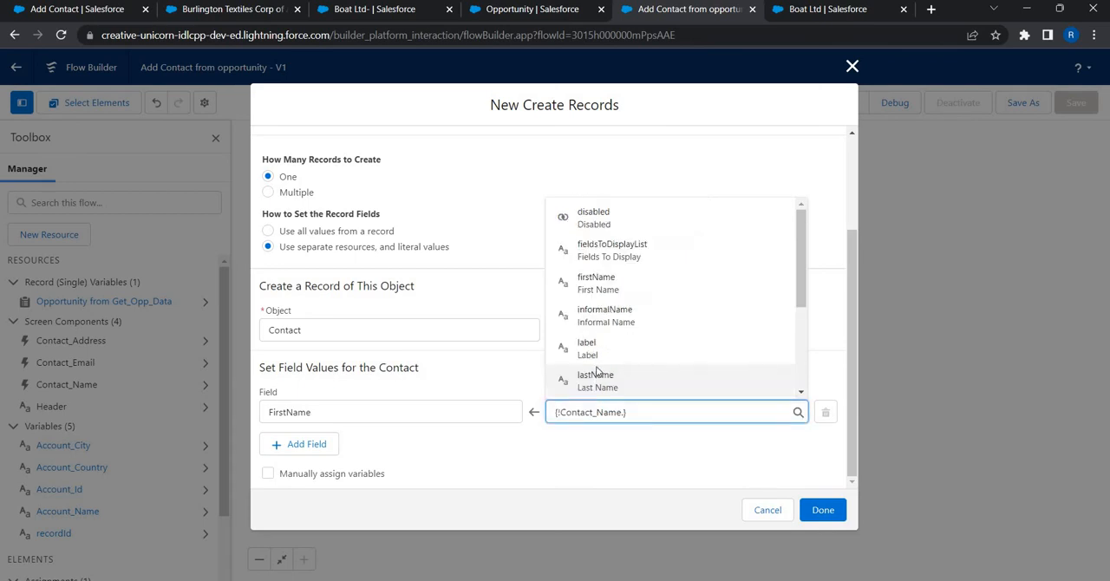
pyautogui.write('fir')
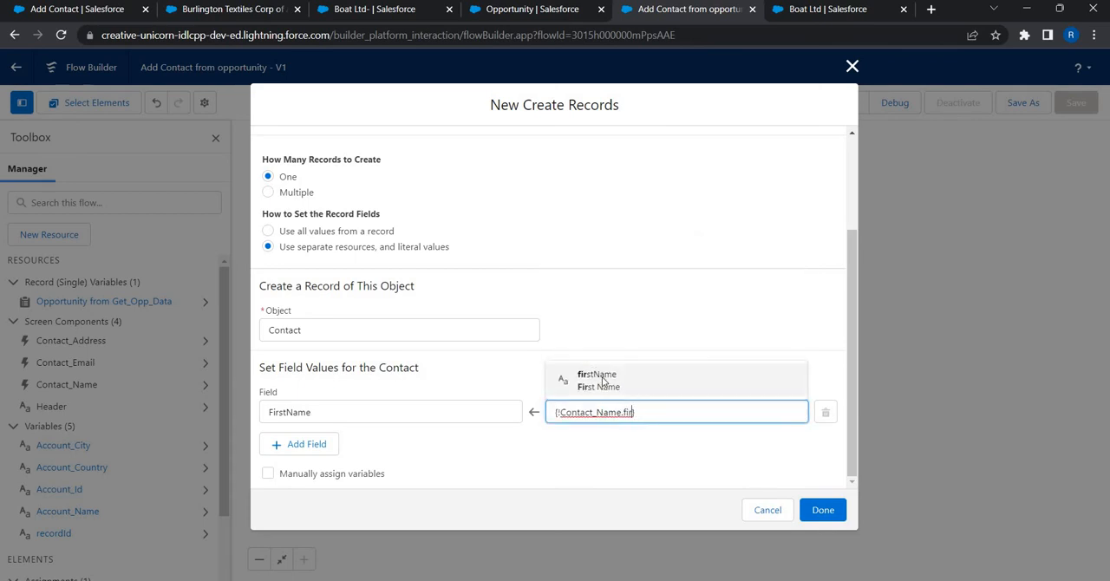
pyautogui.click(604, 378)
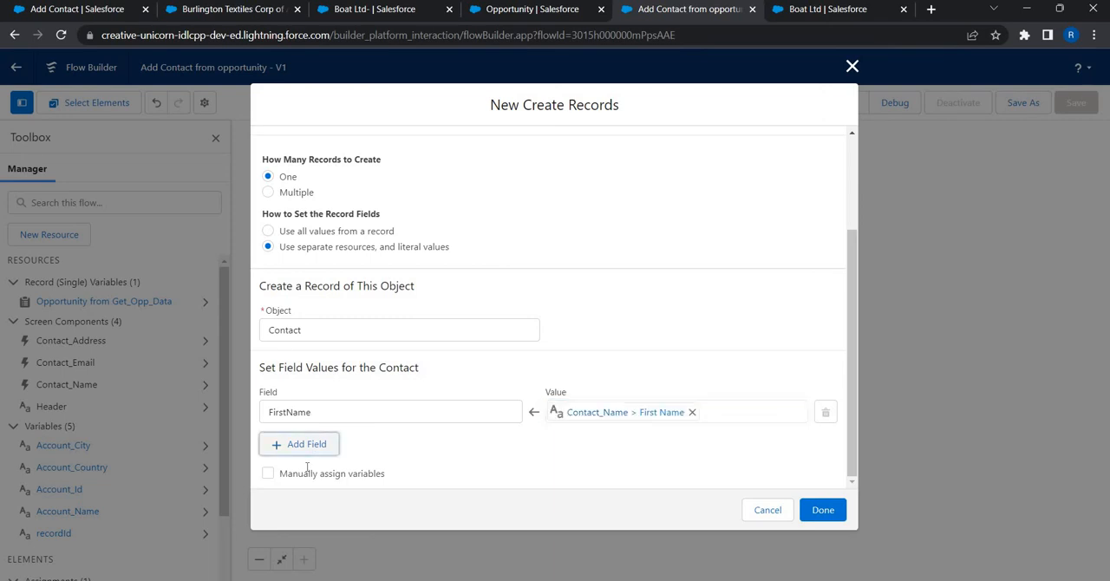
# Step: Add a LastName field assignment and map it to the Last Name value of the Contact_Name component
pyautogui.click(303, 445)
pyautogui.click(330, 458)
pyautogui.write('Last')
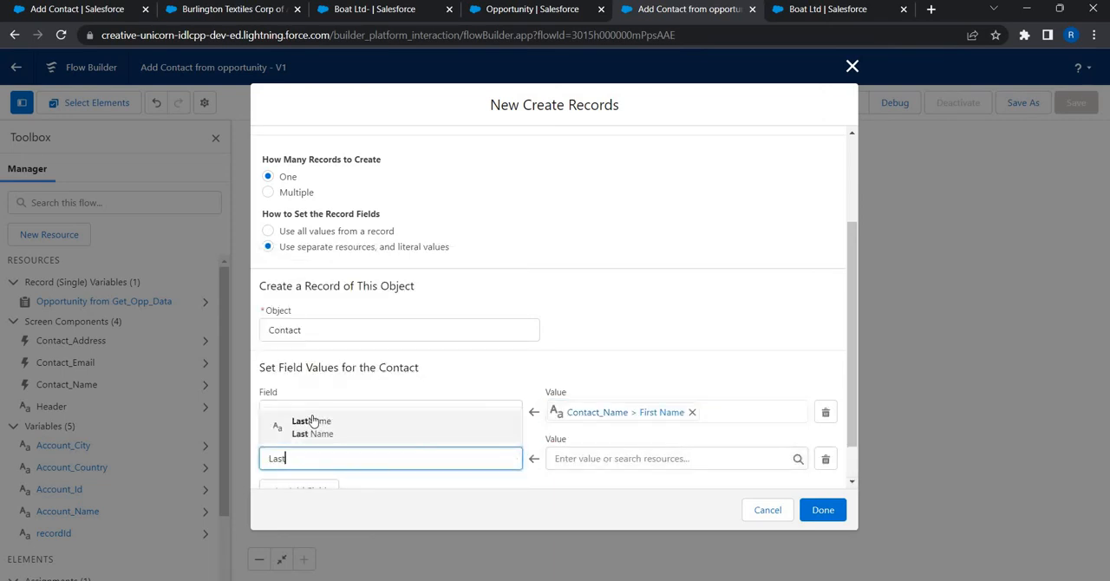
pyautogui.click(314, 422)
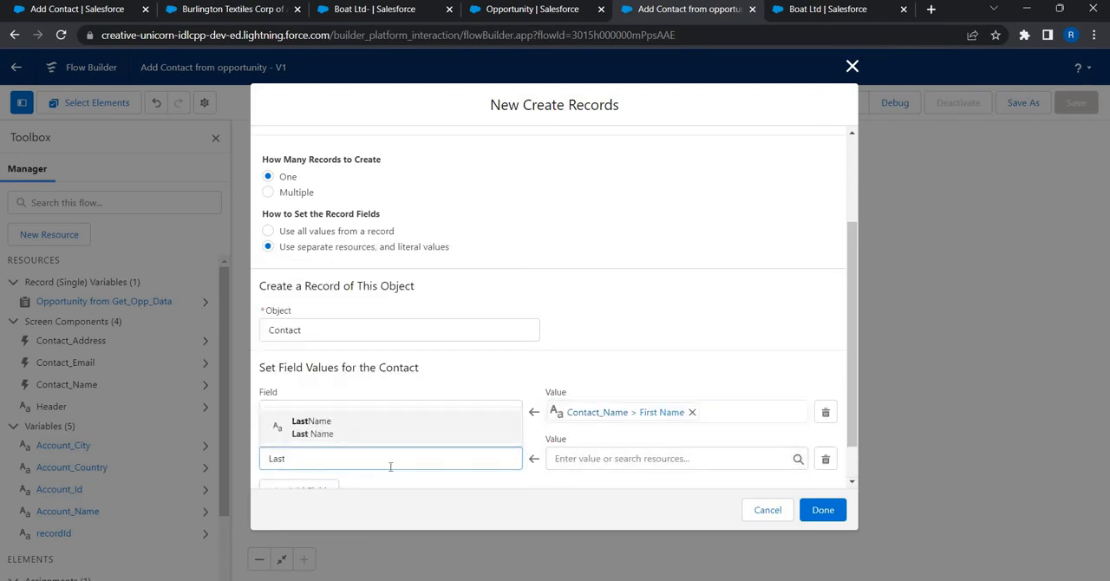
pyautogui.click(634, 463)
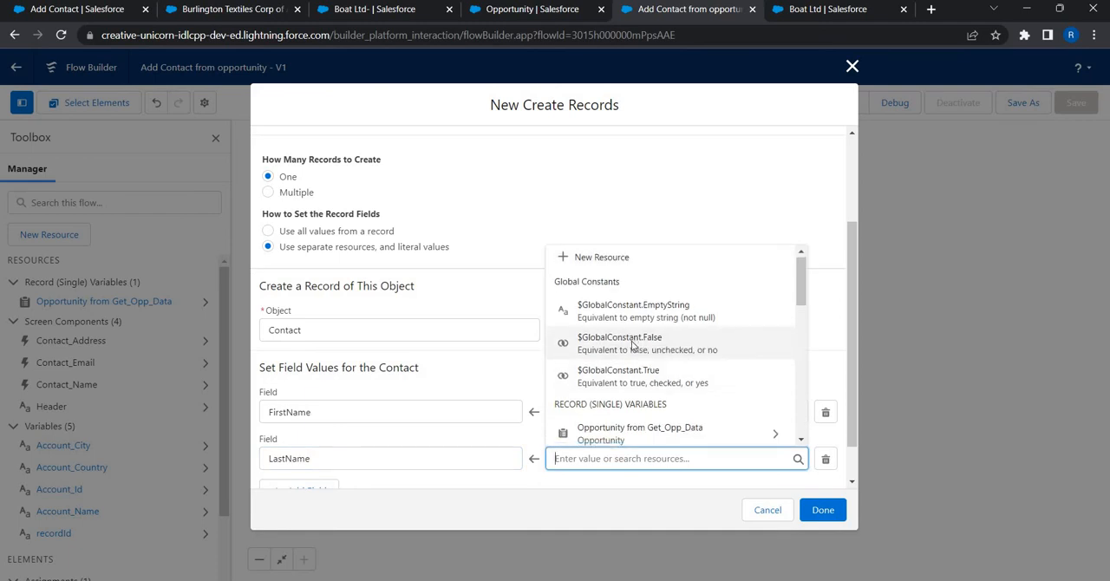
pyautogui.scroll(-5, 631, 345)
pyautogui.scroll(3, 626, 356)
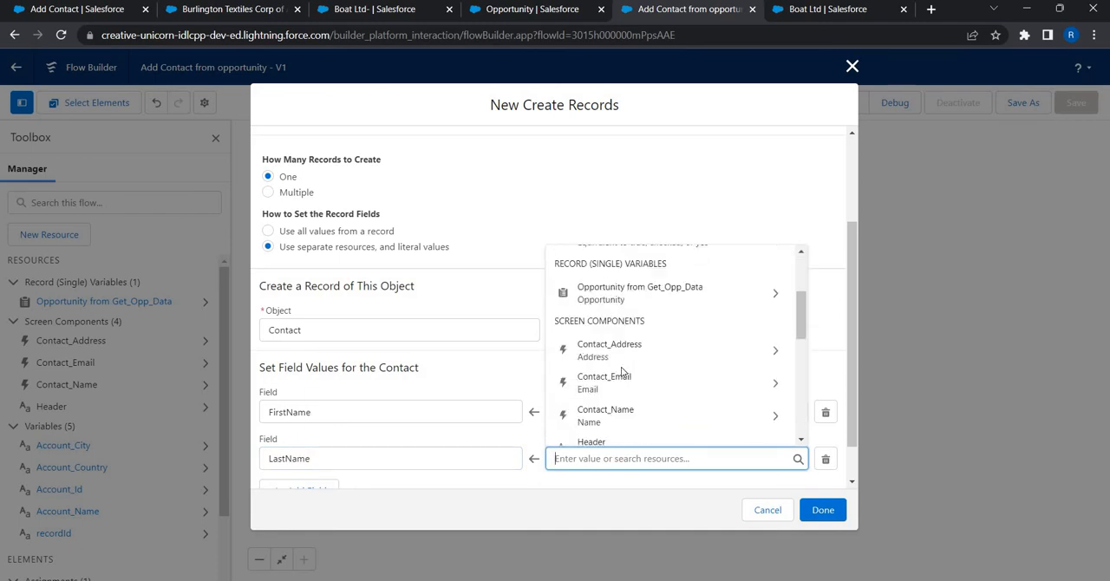
pyautogui.click(622, 420)
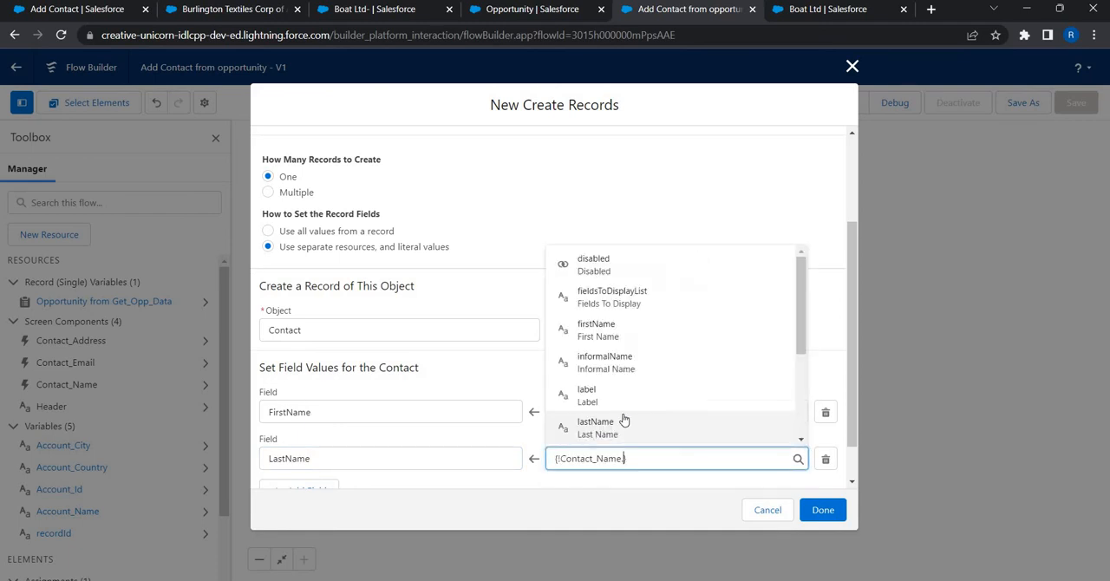
pyautogui.write('LAs')
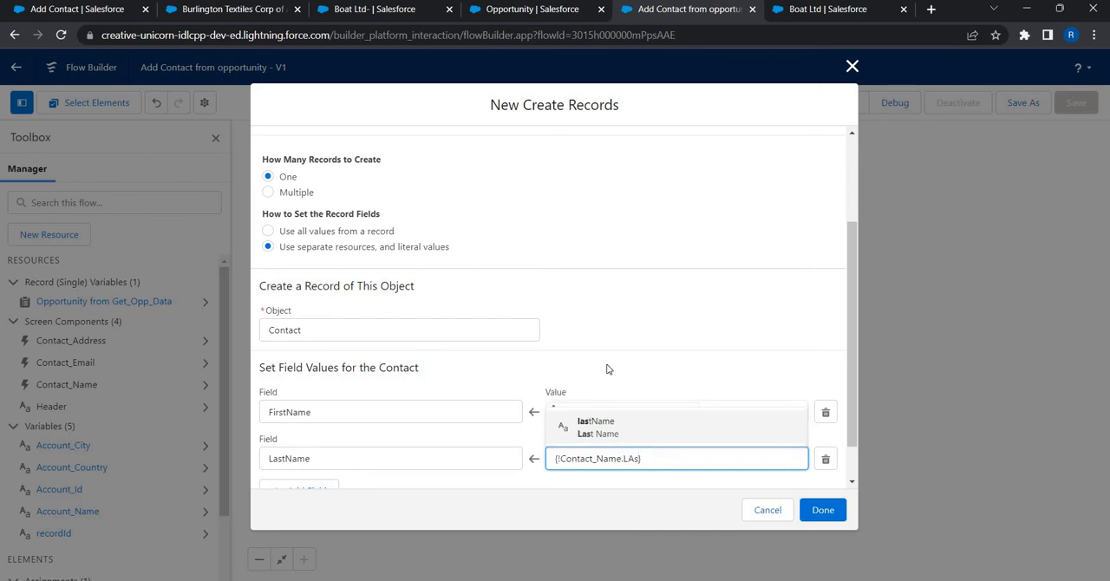
pyautogui.click(595, 424)
# Step: Add an Email field assignment and map it to the Value of the Contact_Email component
pyautogui.scroll(-1, 330, 444)
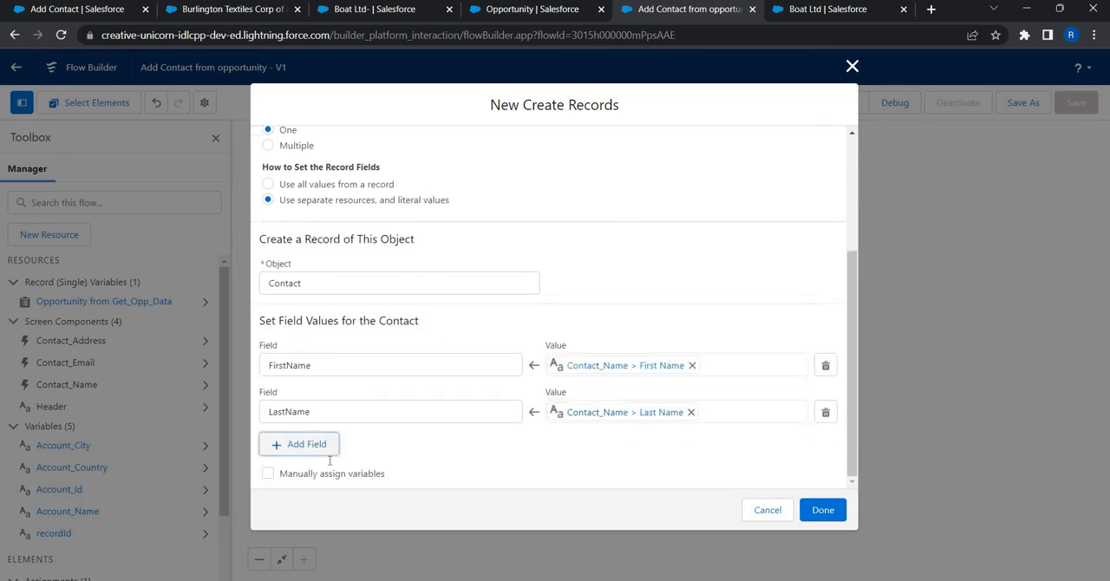
pyautogui.click(322, 447)
pyautogui.click(329, 459)
pyautogui.write('email')
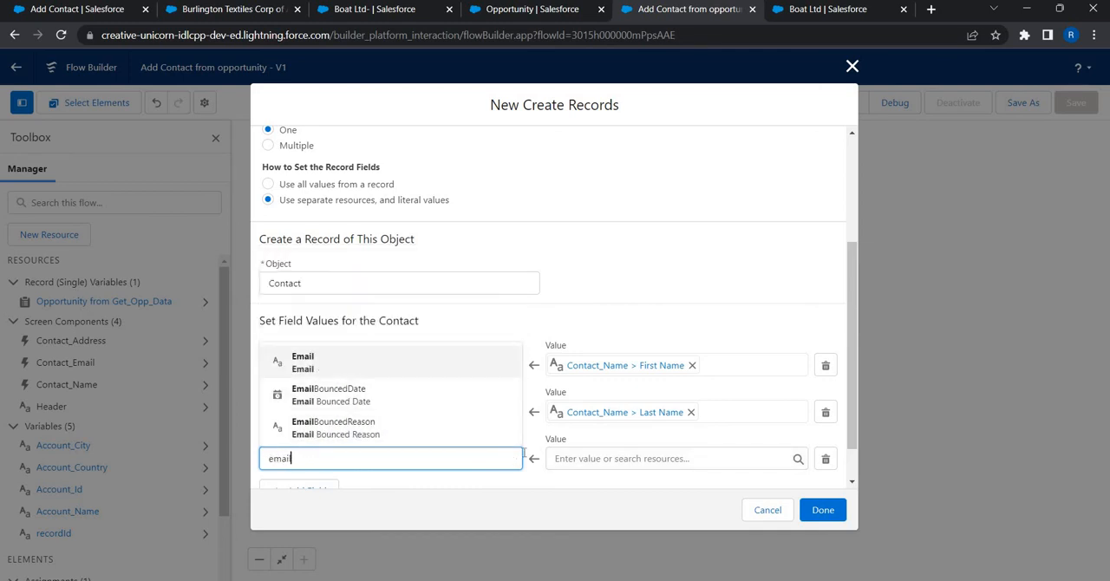
pyautogui.click(320, 371)
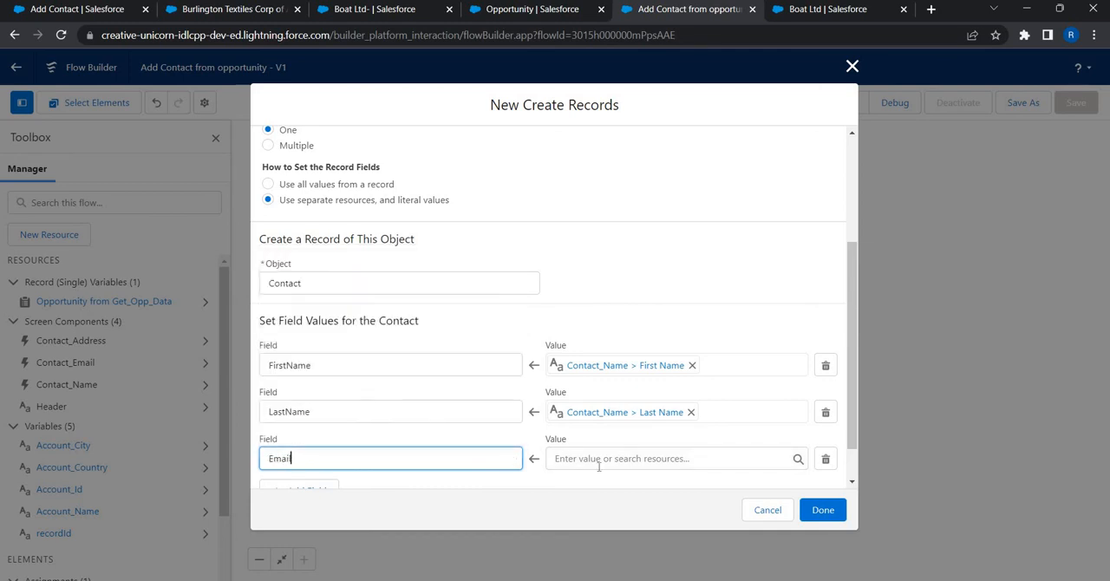
pyautogui.press('Tab')
pyautogui.scroll(-3, 631, 338)
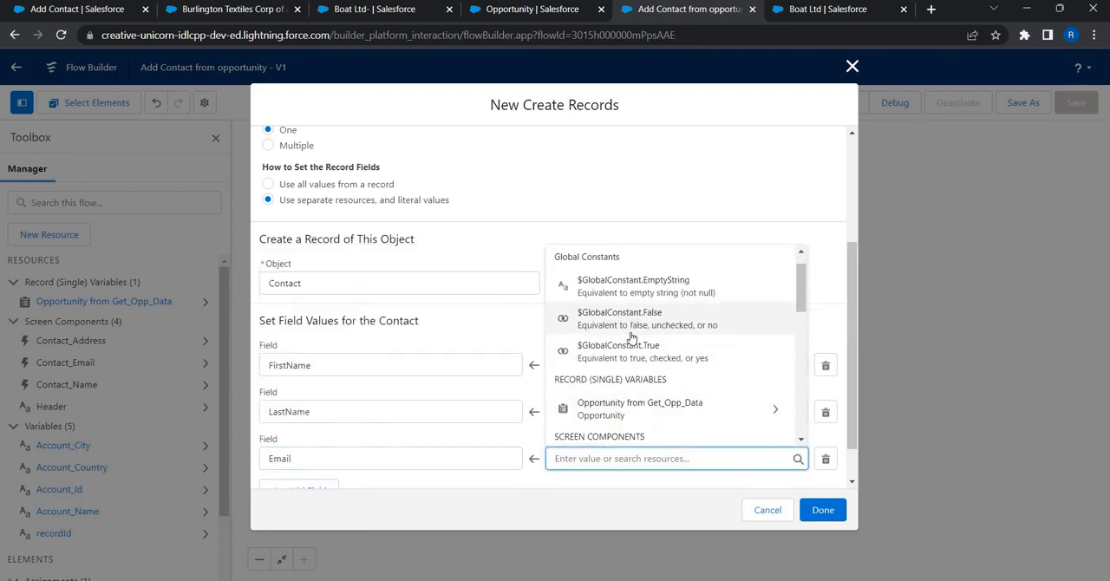
pyautogui.scroll(-2, 630, 338)
pyautogui.scroll(3, 632, 347)
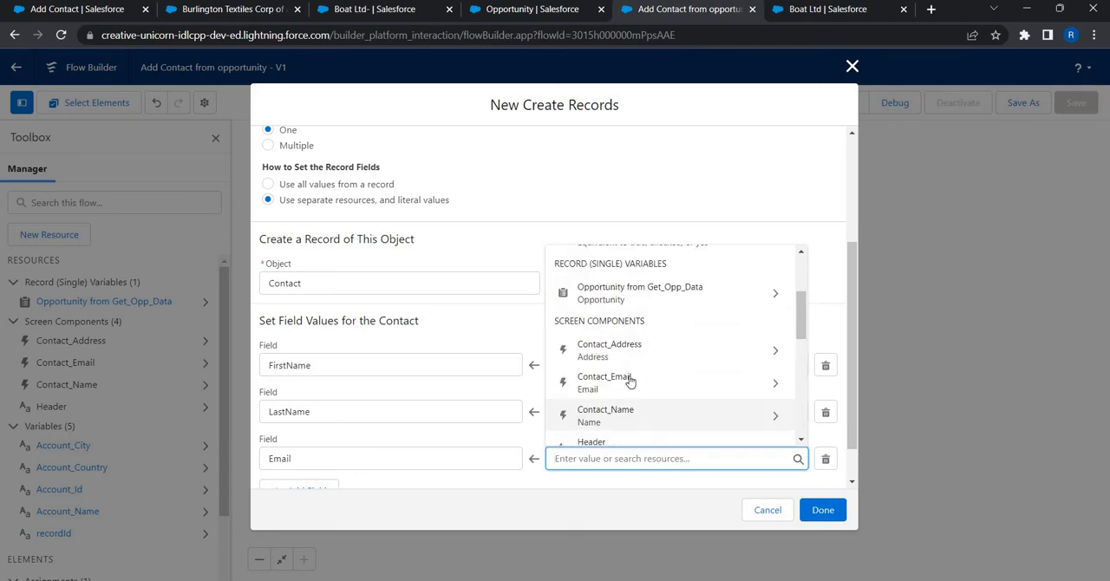
pyautogui.click(630, 381)
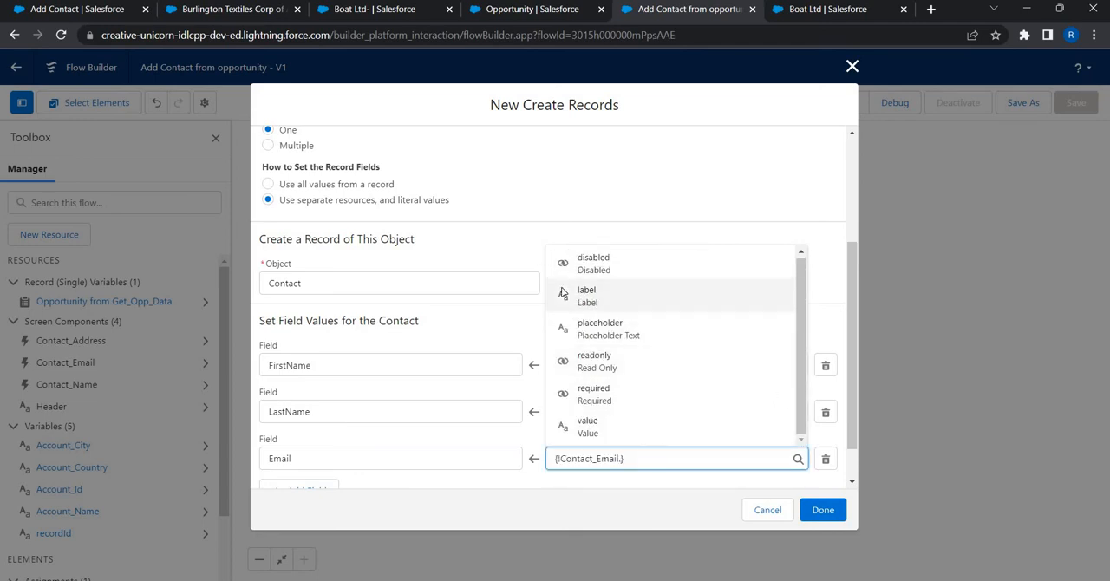
pyautogui.write('valu')
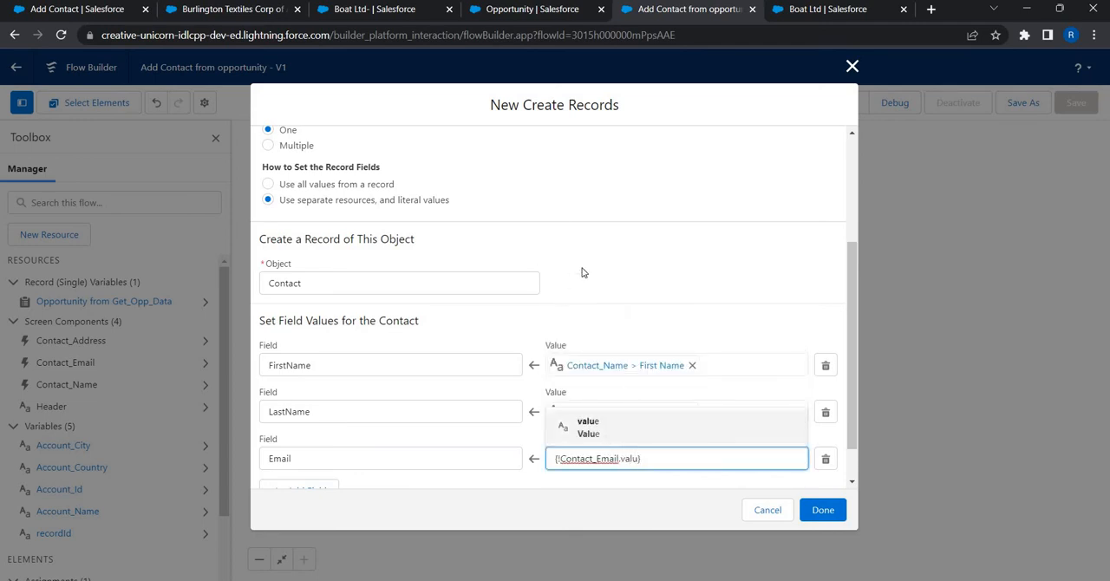
pyautogui.write('e')
pyautogui.click(302, 434)
# Step: Add a MailingCity field assignment and map it to the City Value of the Contact_Address component
pyautogui.scroll(-1, 298, 444)
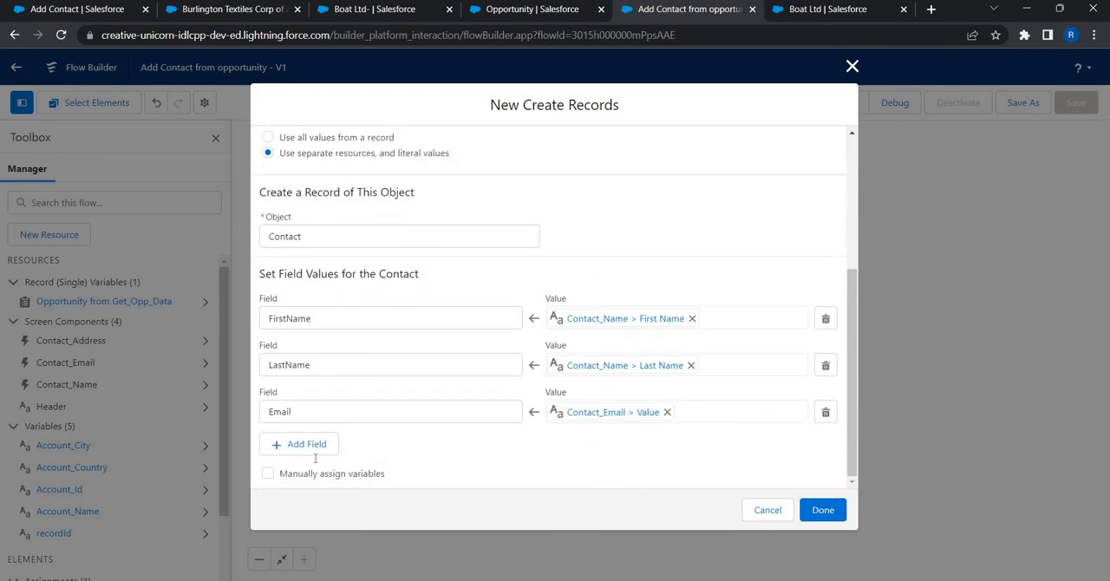
pyautogui.click(314, 453)
pyautogui.click(313, 461)
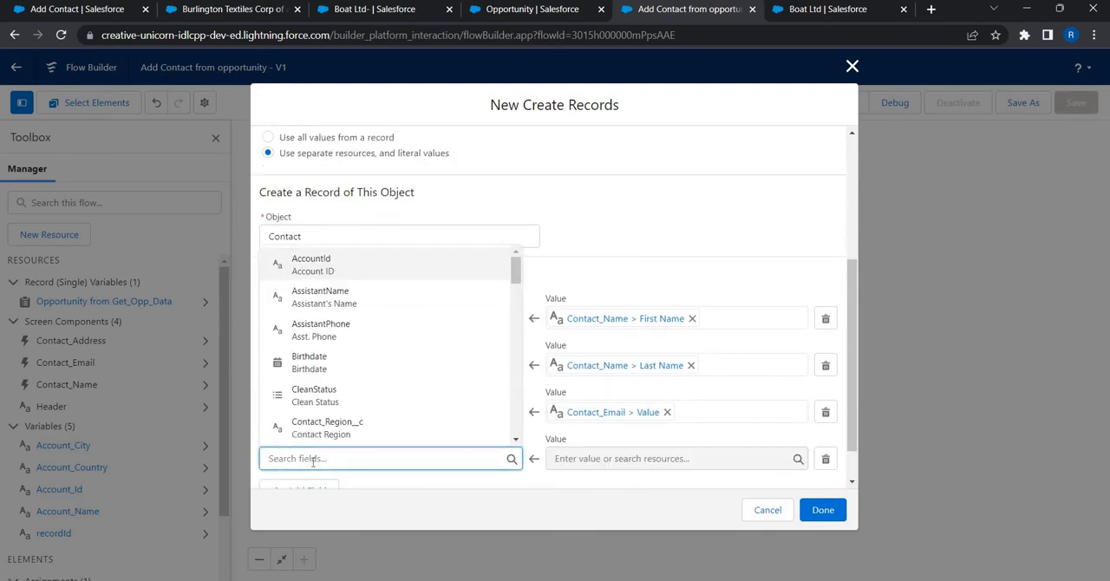
pyautogui.write('city')
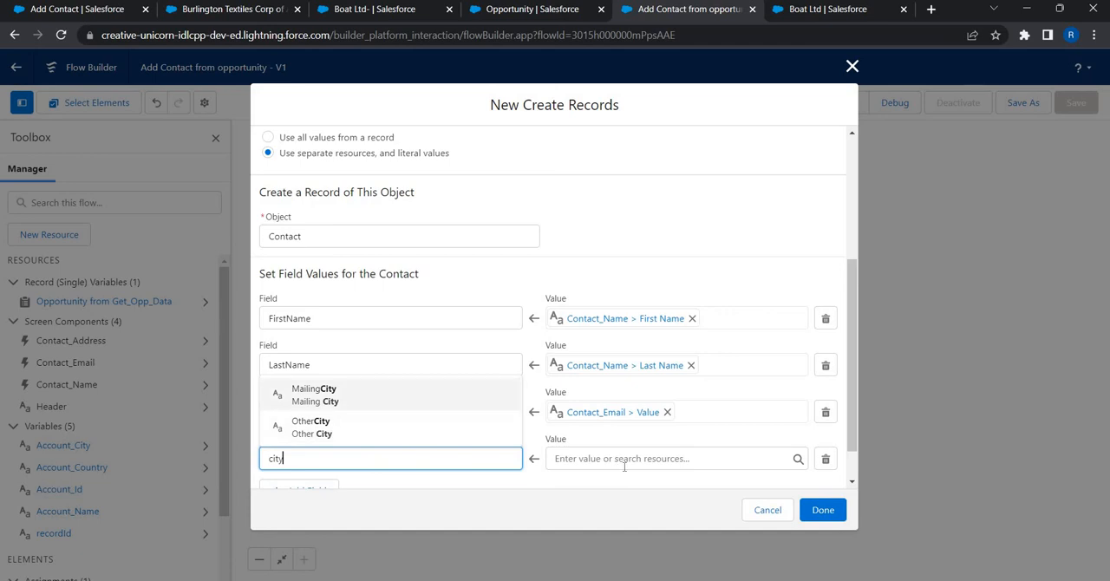
pyautogui.press('Return')
pyautogui.press('Tab')
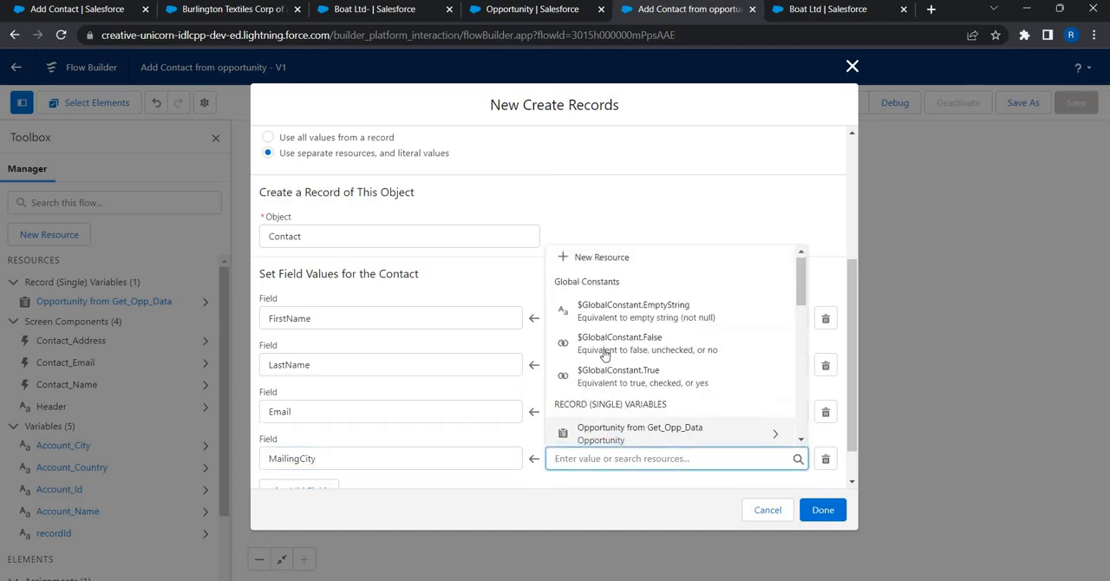
pyautogui.scroll(-3, 607, 352)
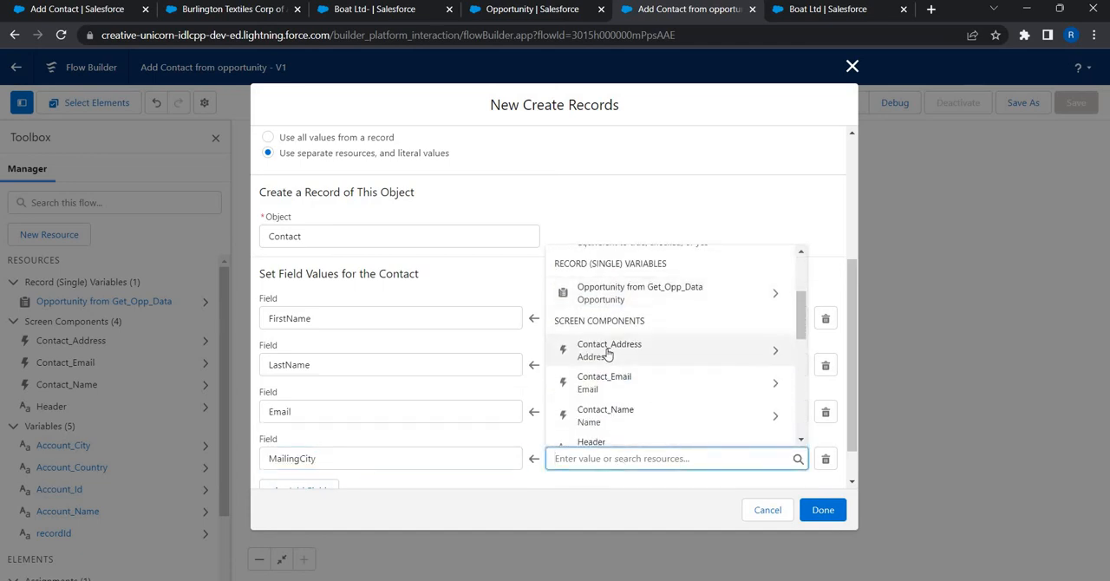
pyautogui.click(607, 351)
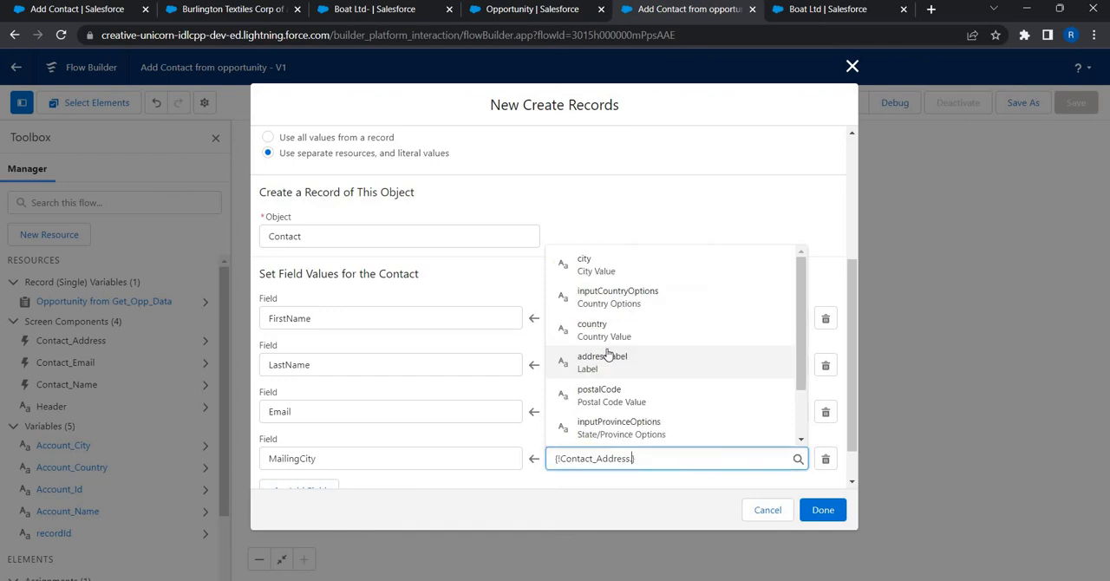
pyautogui.press('BackSpace')
pyautogui.click(587, 268)
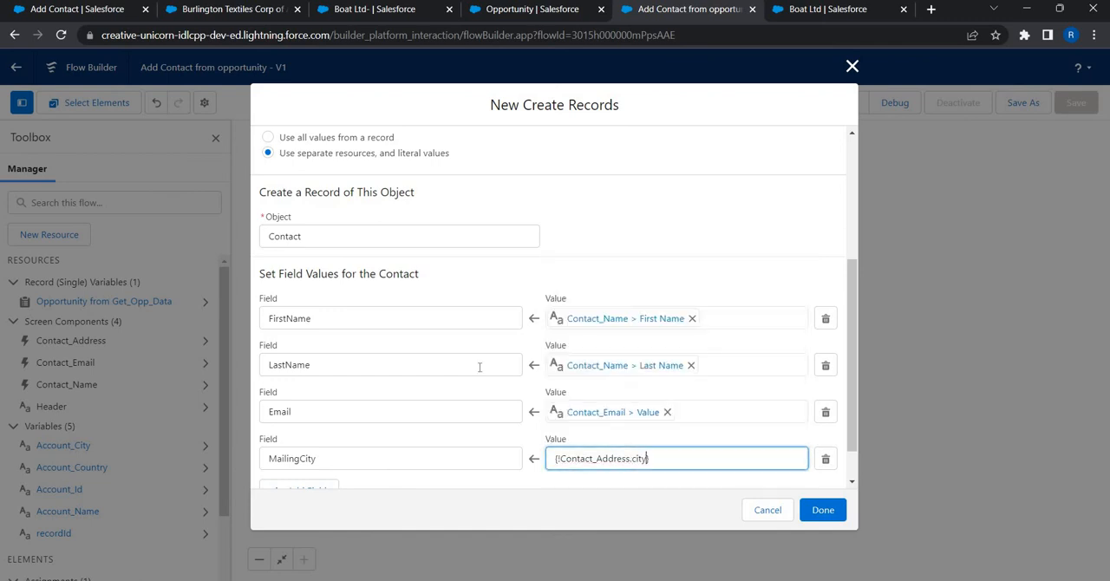
# Step: Add another field assignment to the Contact and choose MailingCountry as its field
pyautogui.scroll(-1, 312, 438)
pyautogui.click(304, 444)
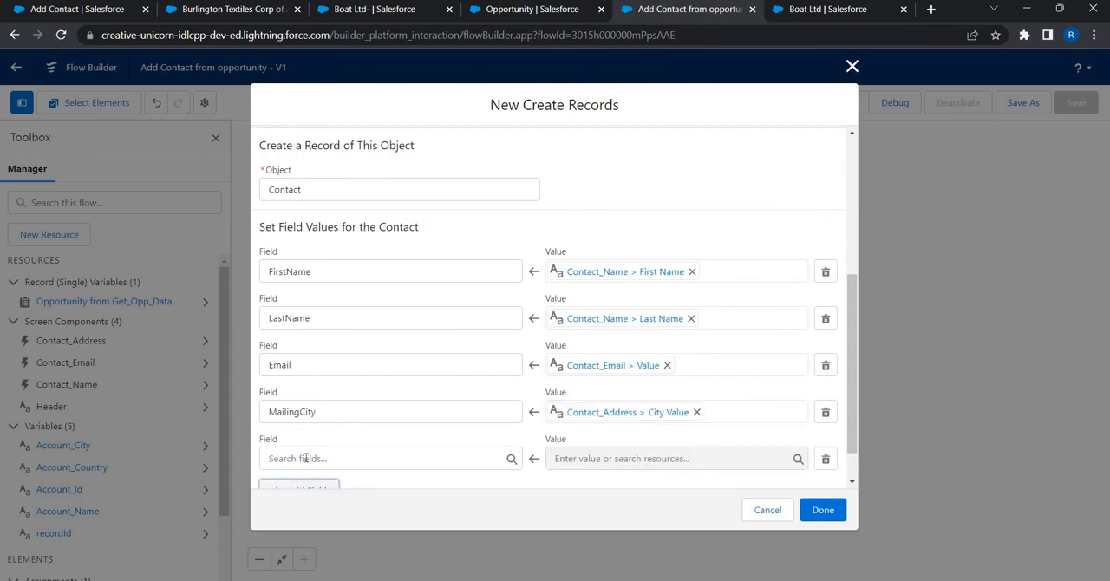
pyautogui.click(306, 458)
pyautogui.write('count')
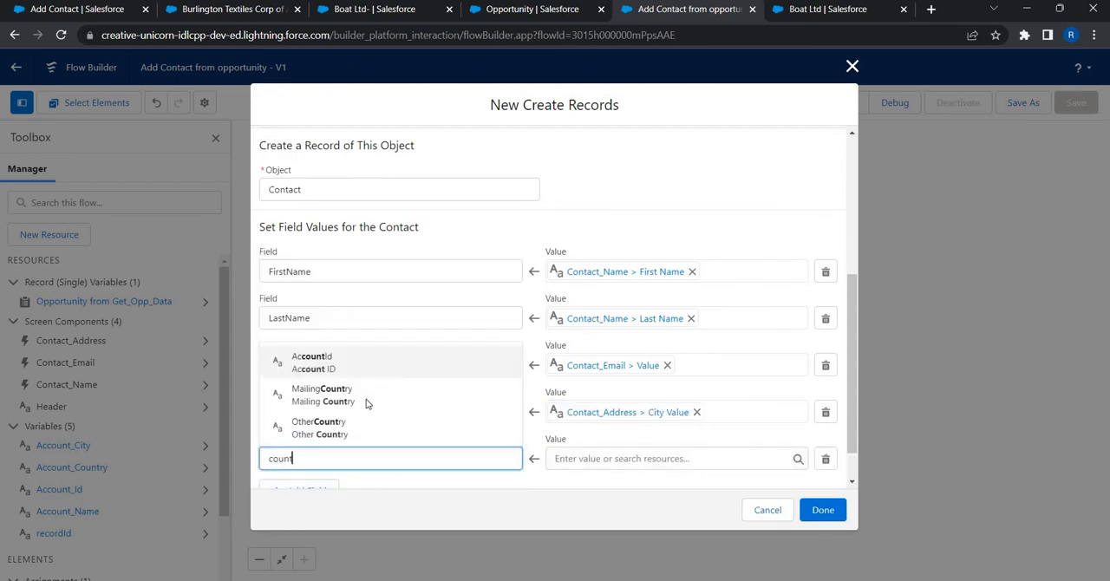
pyautogui.press('Down')
pyautogui.press('Return')
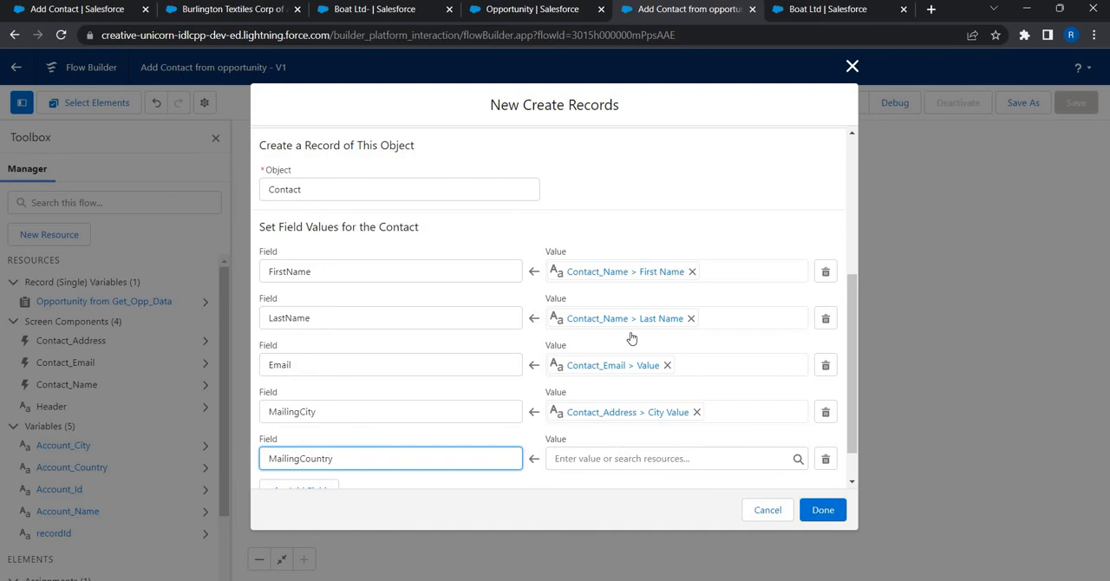
# Step: Map the MailingCountry field to the Country Value of the Contact_Address screen component
pyautogui.press('Tab')
pyautogui.scroll(-3, 631, 338)
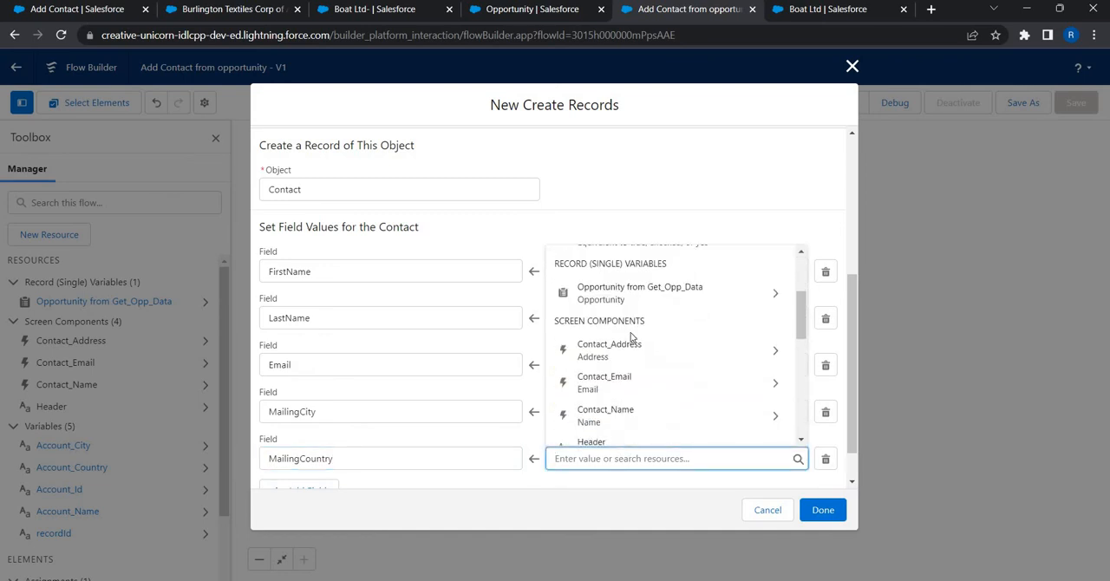
pyautogui.scroll(3, 631, 338)
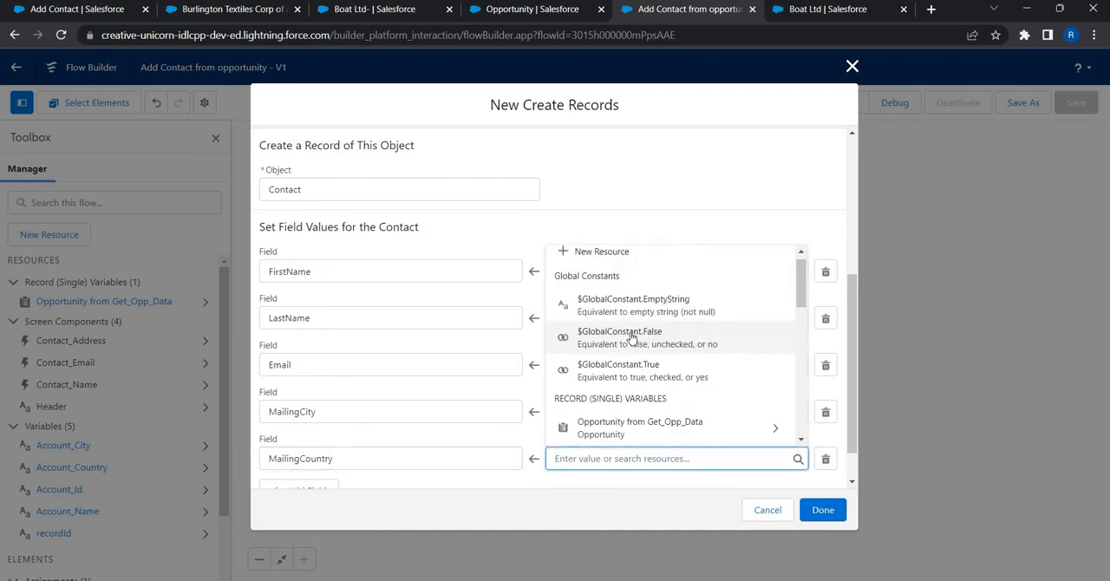
pyautogui.scroll(-3, 631, 338)
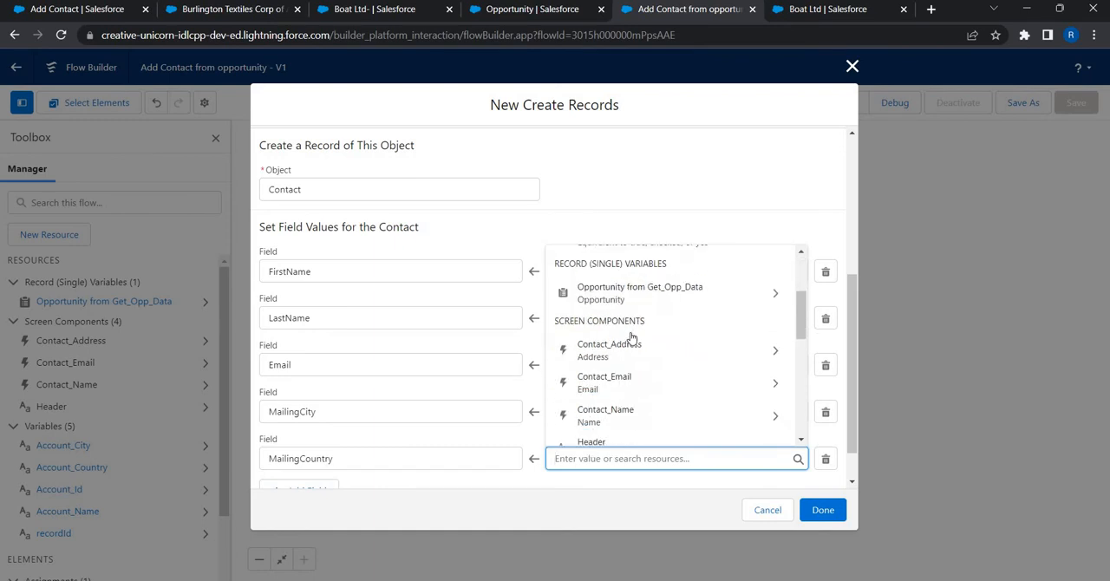
pyautogui.scroll(3, 631, 338)
pyautogui.scroll(-1, 646, 364)
pyautogui.scroll(-3, 646, 364)
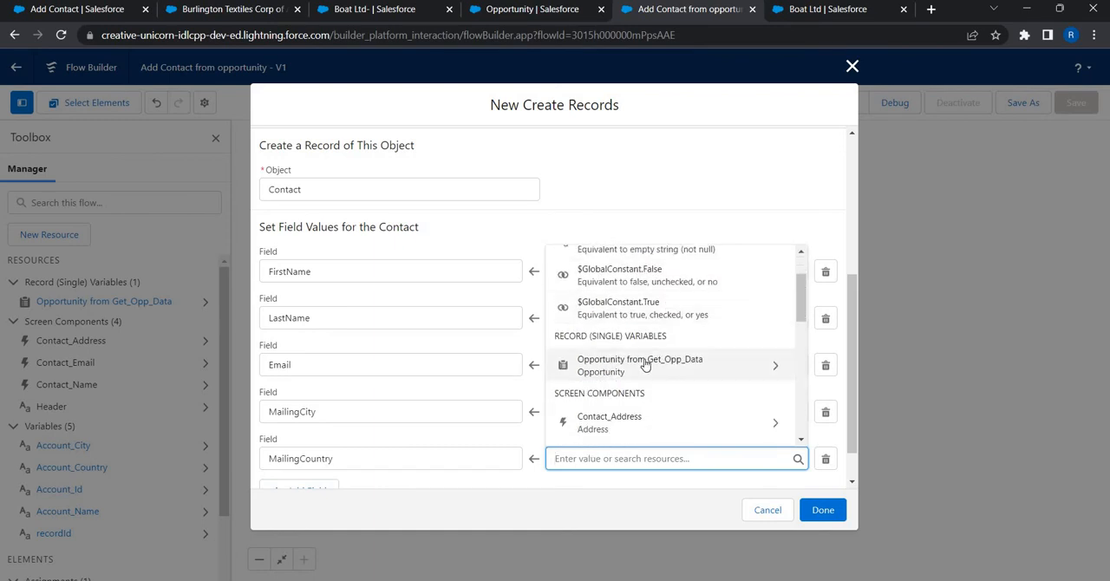
pyautogui.click(645, 364)
pyautogui.write('cou')
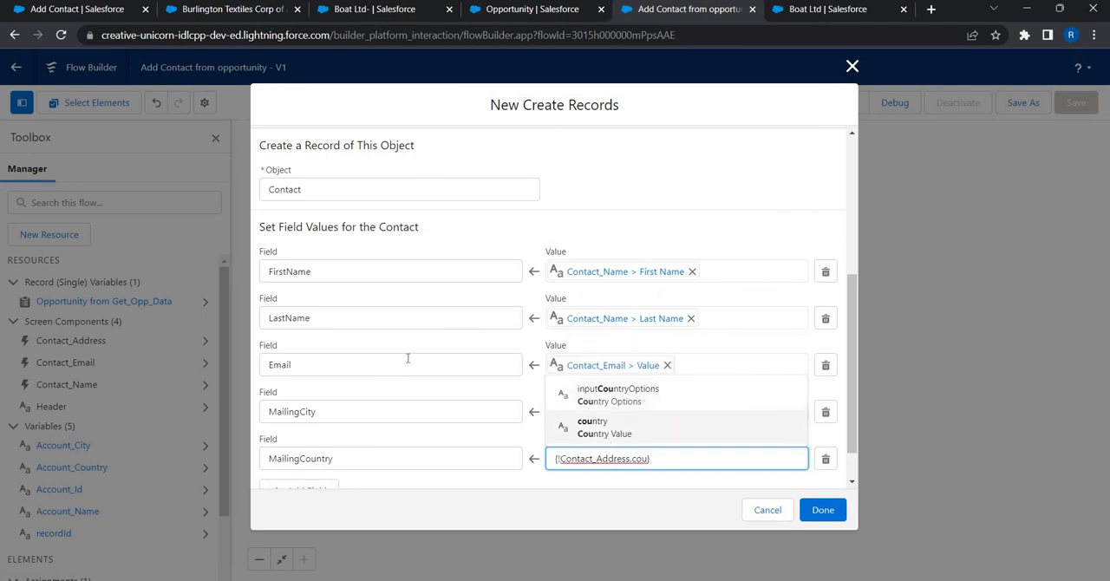
pyautogui.press('Return')
# Step: Add an AccountId field assignment mapped to the Account_Id variable and finish the Create Records element
pyautogui.scroll(-1, 292, 455)
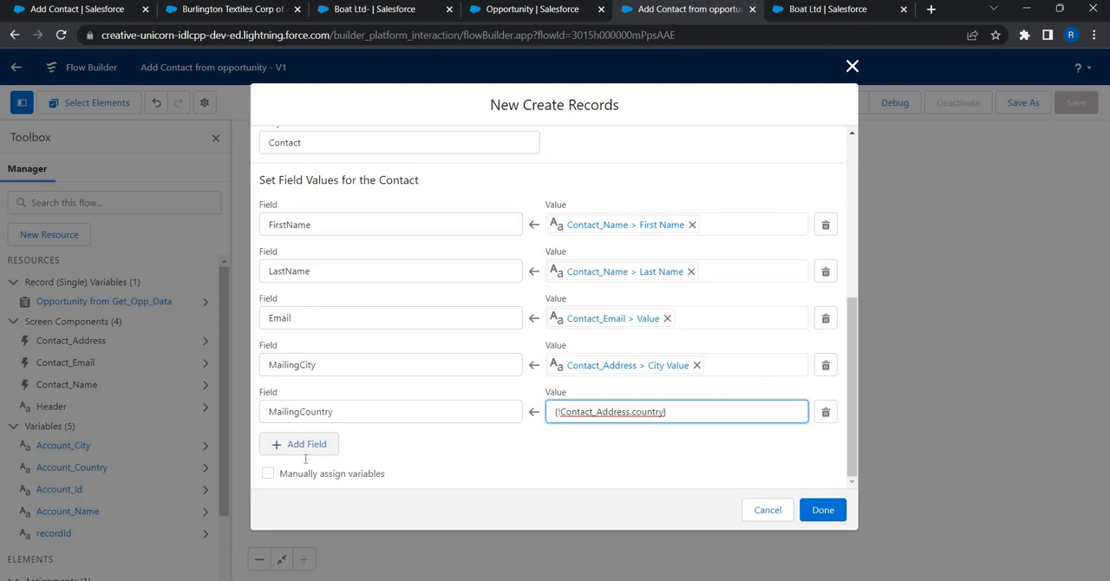
pyautogui.click(303, 444)
pyautogui.click(311, 458)
pyautogui.write('acc')
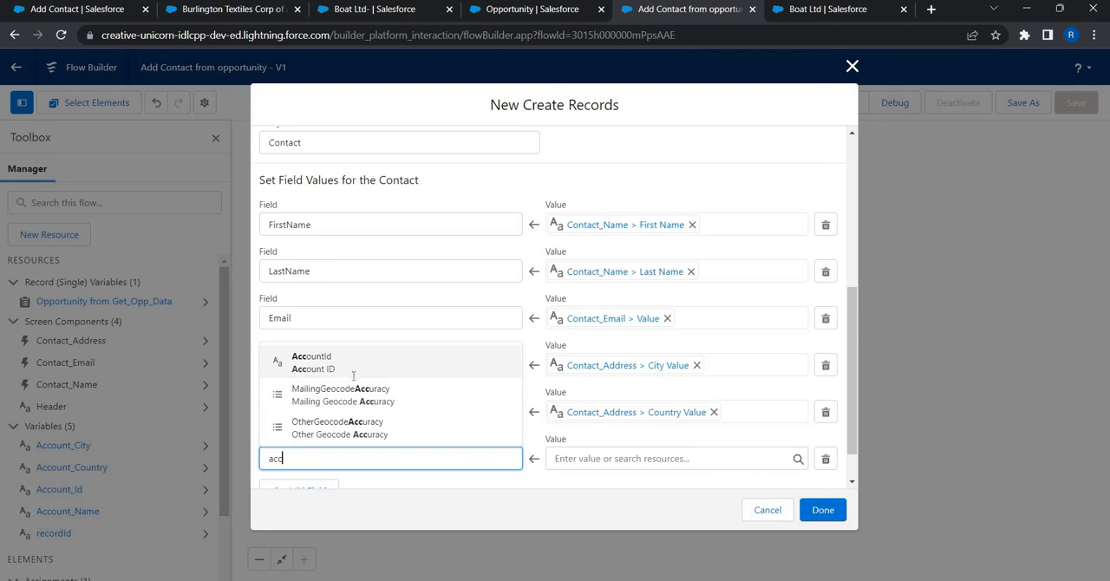
pyautogui.click(352, 368)
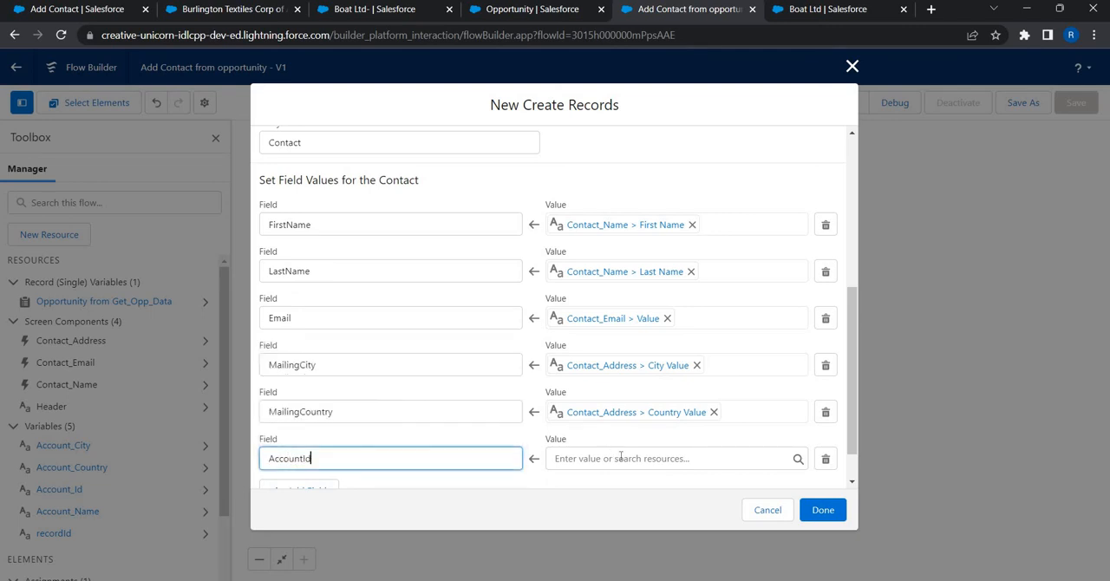
pyautogui.click(621, 458)
pyautogui.scroll(-1, 634, 378)
pyautogui.scroll(-4, 631, 377)
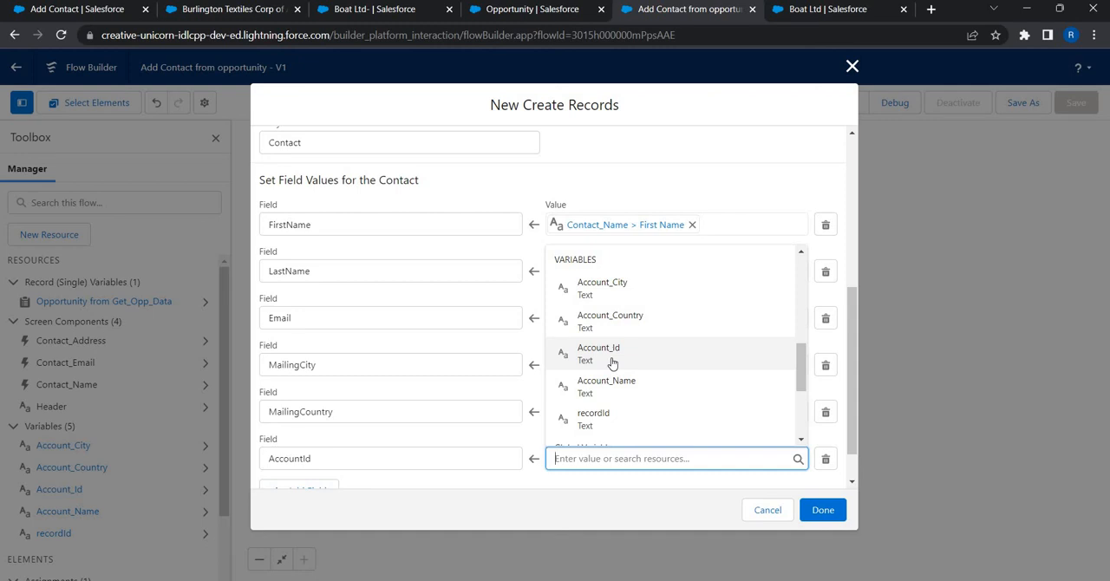
pyautogui.click(613, 364)
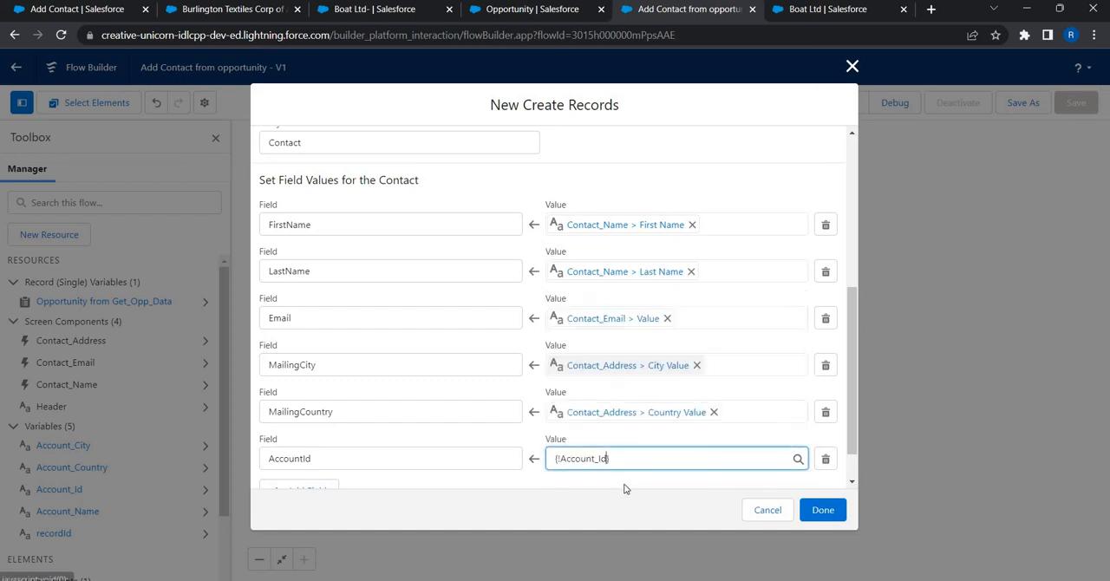
pyautogui.click(622, 488)
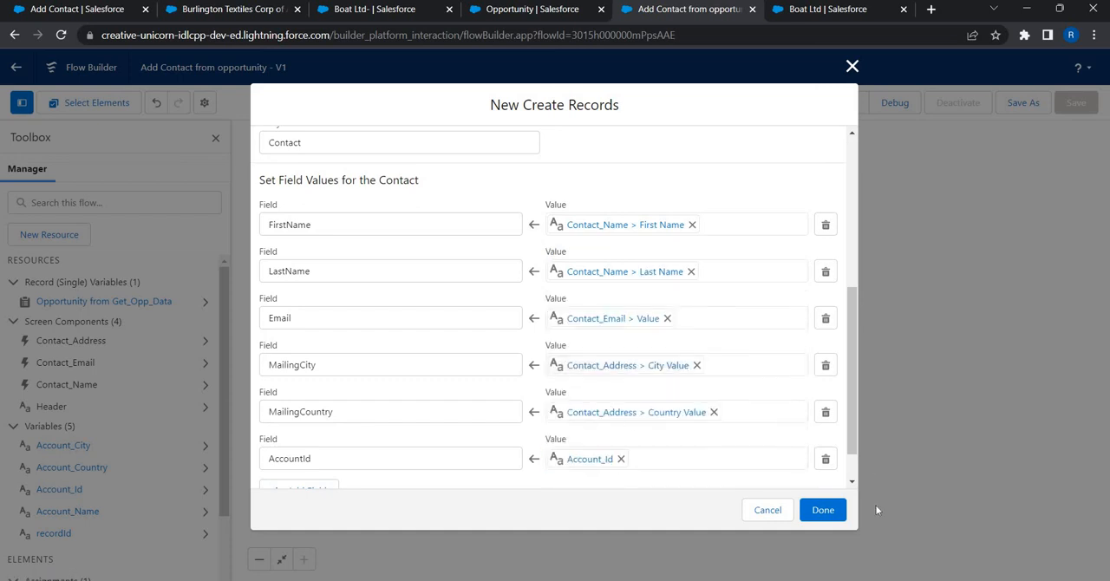
pyautogui.click(822, 510)
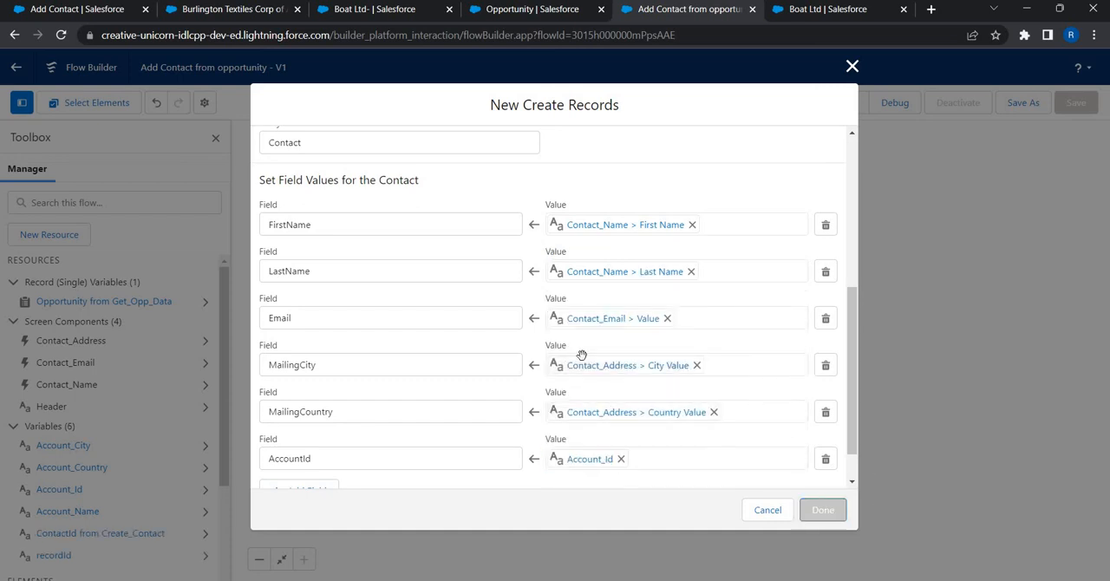
# Step: Insert a new Screen element between the Create Contact element and the end of the flow
pyautogui.click(544, 318)
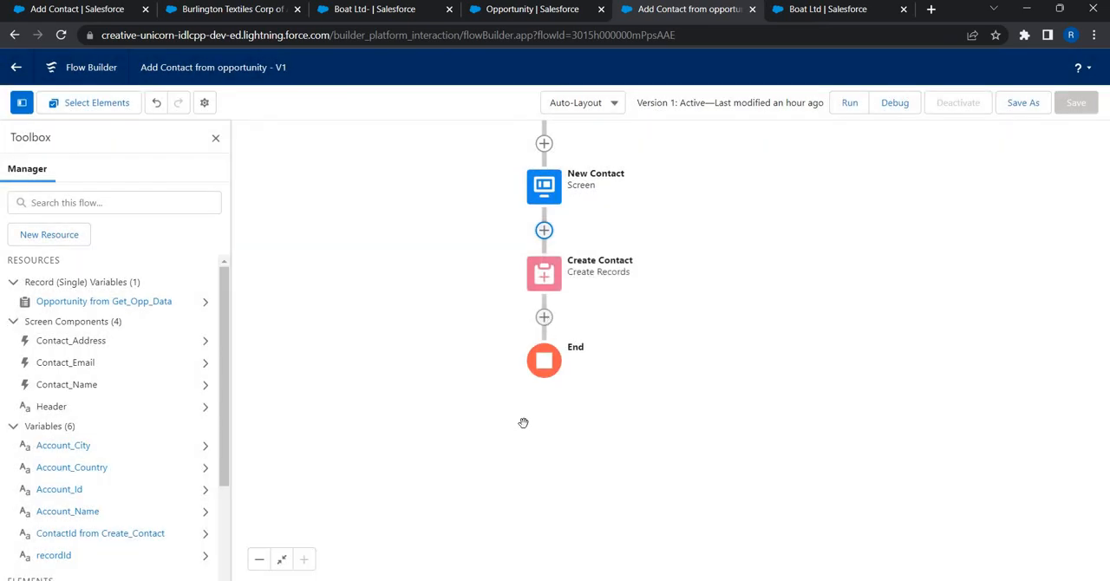
pyautogui.scroll(-5, 526, 430)
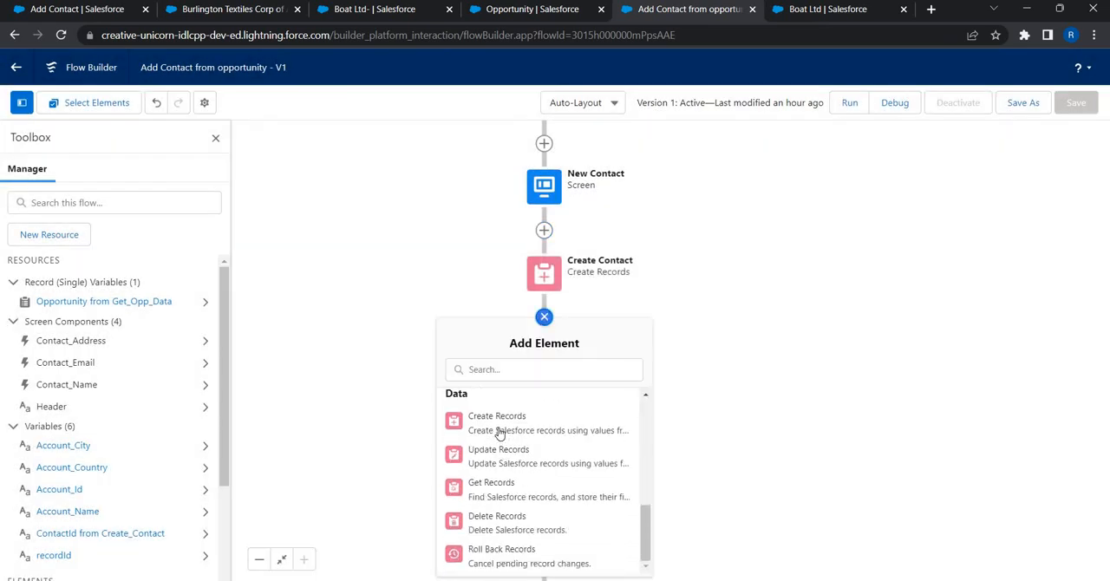
pyautogui.scroll(4, 498, 459)
pyautogui.scroll(1, 499, 464)
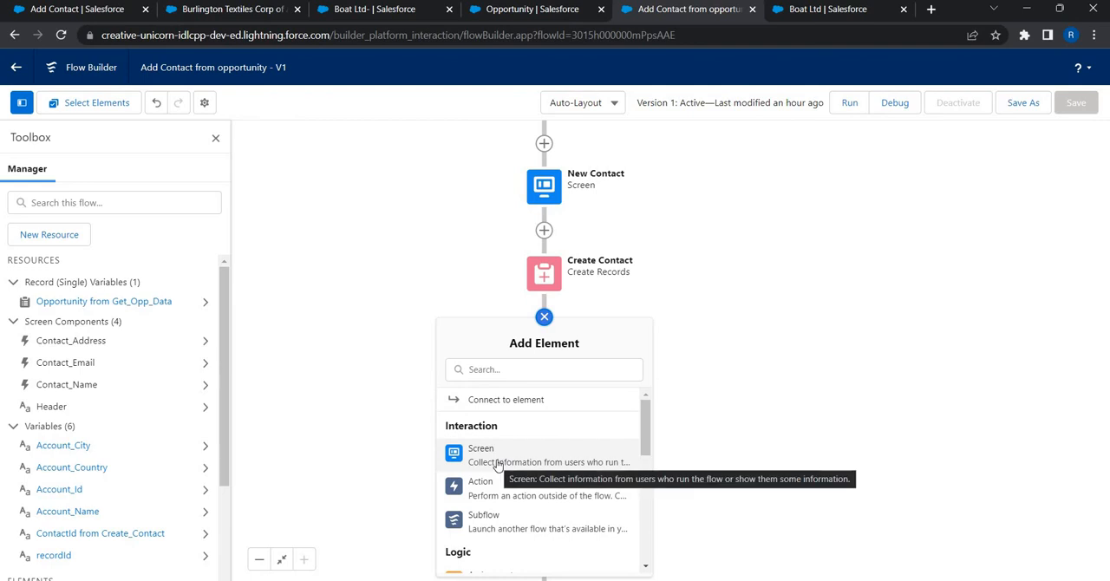
pyautogui.click(486, 454)
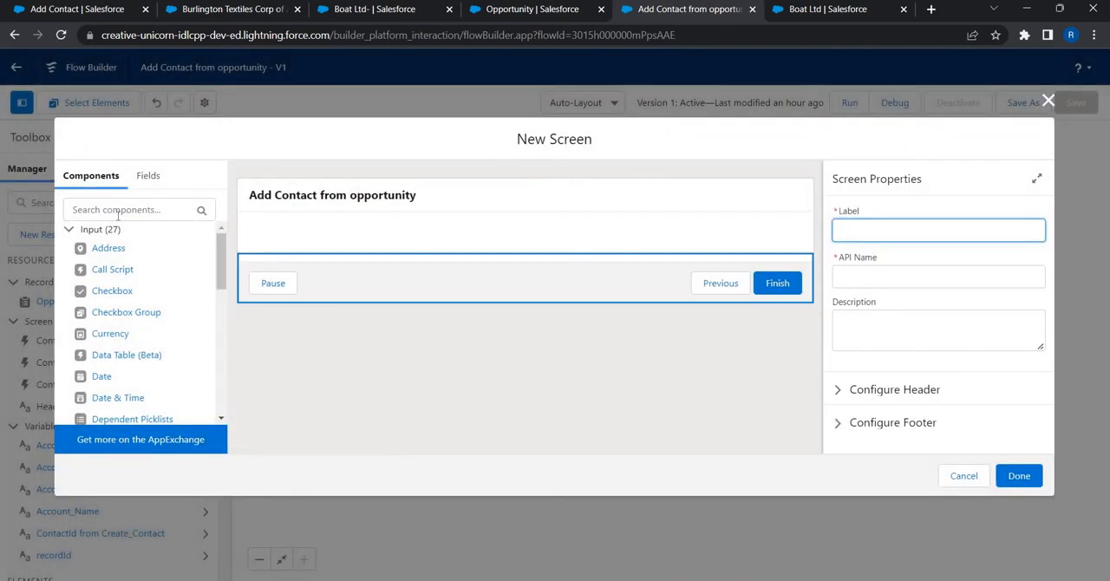
# Step: Place a Display Text component on the new screen and give it the API name Success_MEssage
pyautogui.click(124, 211)
pyautogui.write('d')
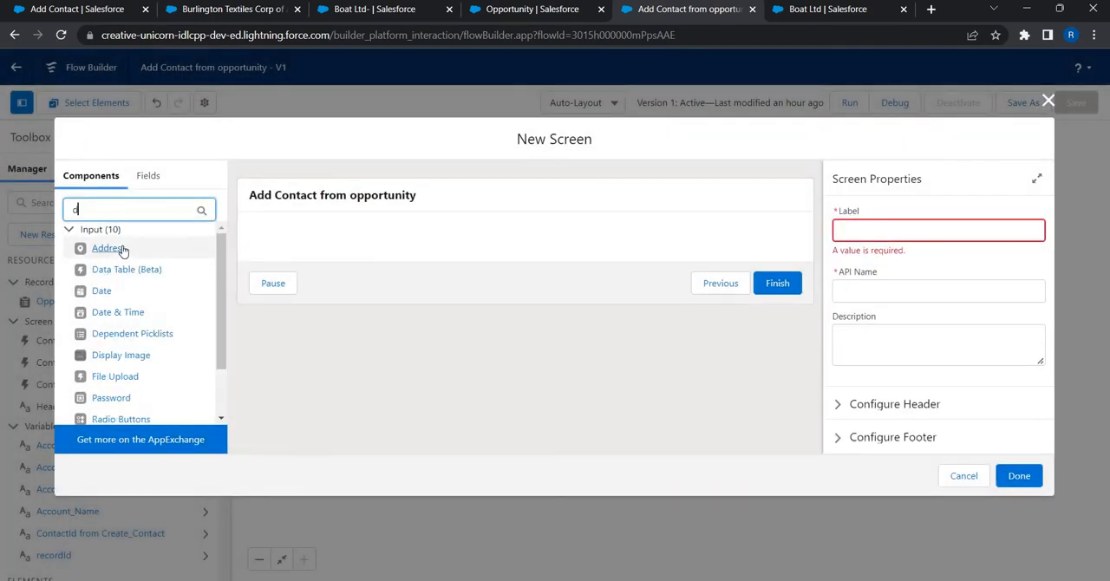
pyautogui.write('is')
pyautogui.moveTo(129, 250); pyautogui.dragTo(384, 250)
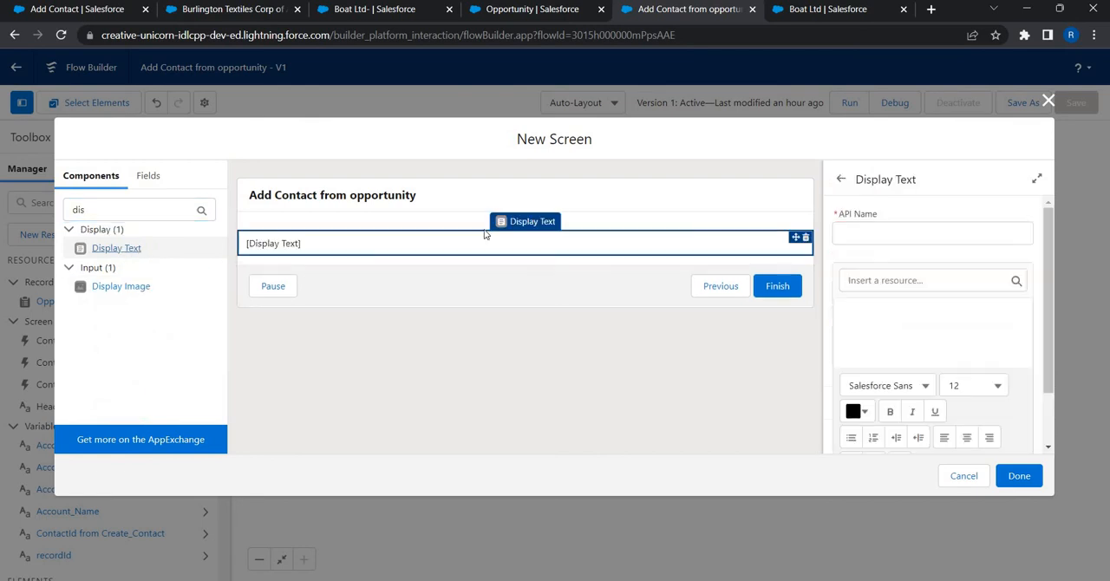
pyautogui.click(874, 235)
pyautogui.write('Success_MEssage')
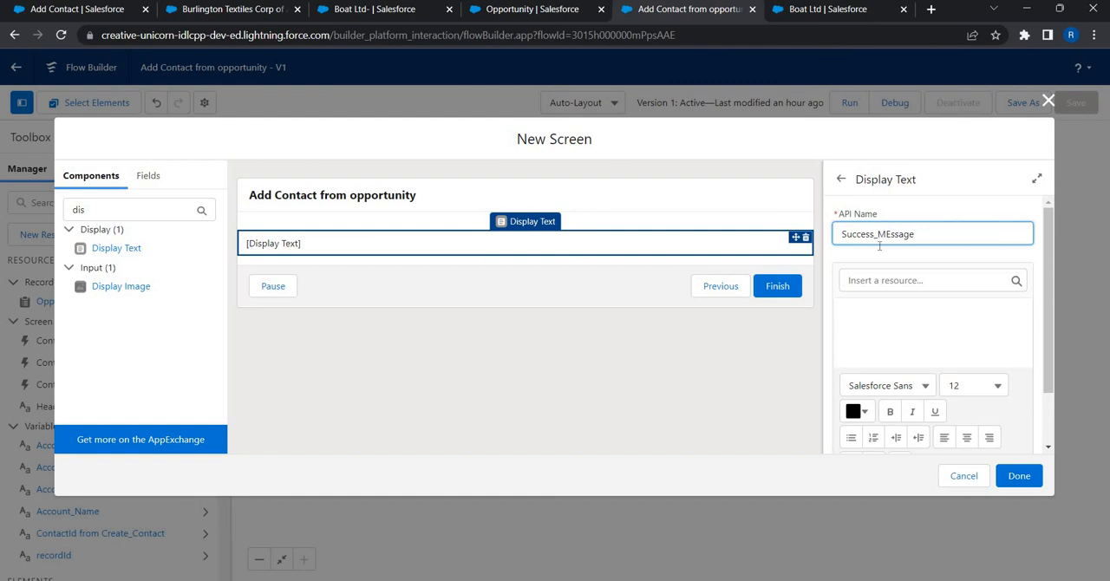
# Step: Enter "New Contact has been created !!!!" as the content of the display text component
pyautogui.click(898, 280)
pyautogui.click(897, 324)
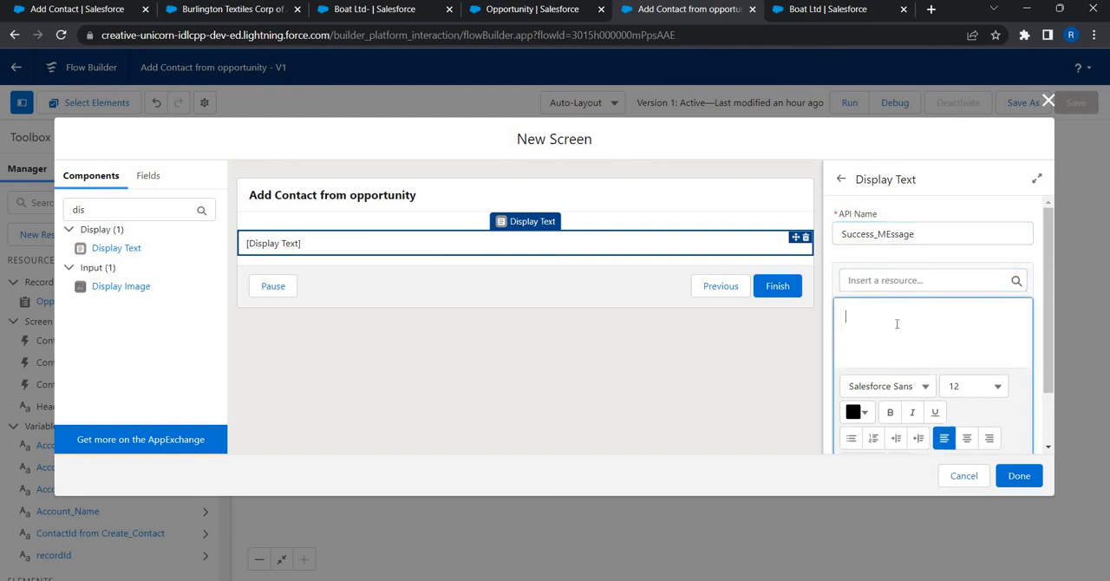
pyautogui.write('C')
pyautogui.press('BackSpace')
pyautogui.press('BackSpace')
pyautogui.write('New Contact has ')
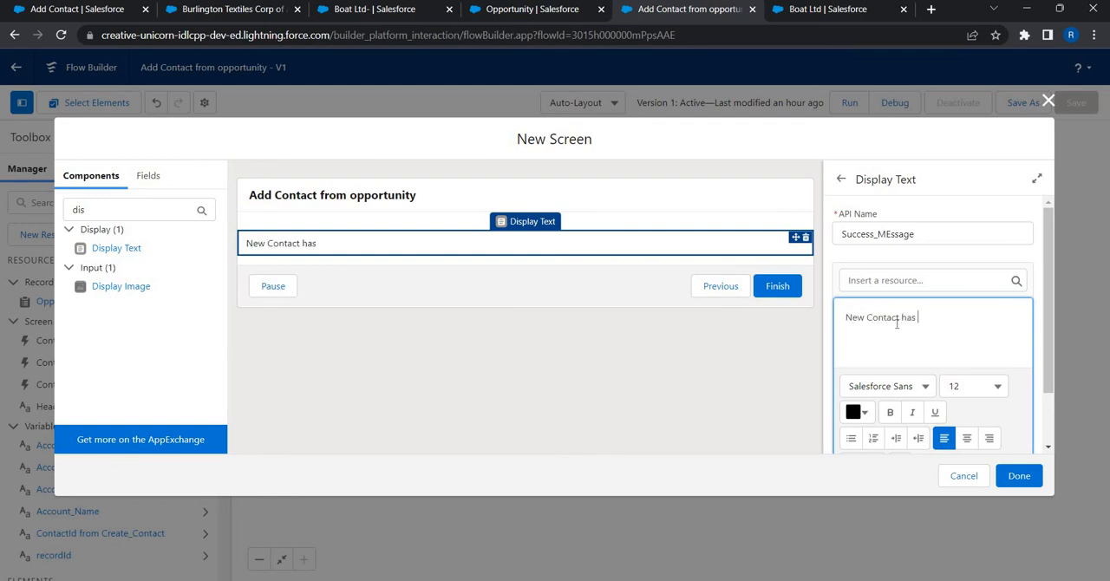
pyautogui.write('been created !!!!')
# Step: Format the whole success message in size 16 and bold
pyautogui.hotkey('ctrl', 'a')
pyautogui.click(994, 384)
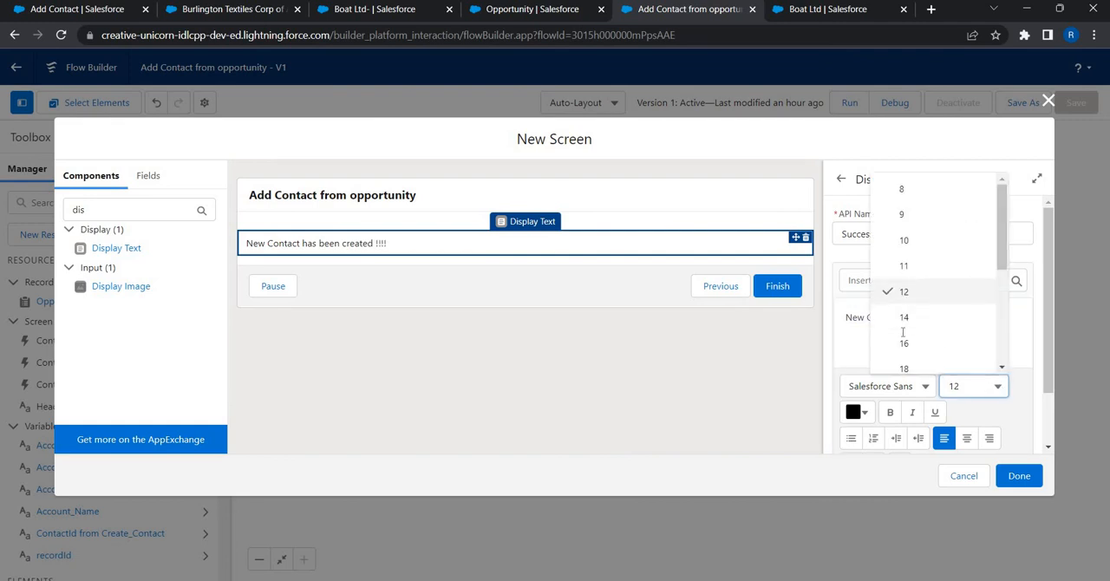
pyautogui.click(902, 335)
pyautogui.click(856, 413)
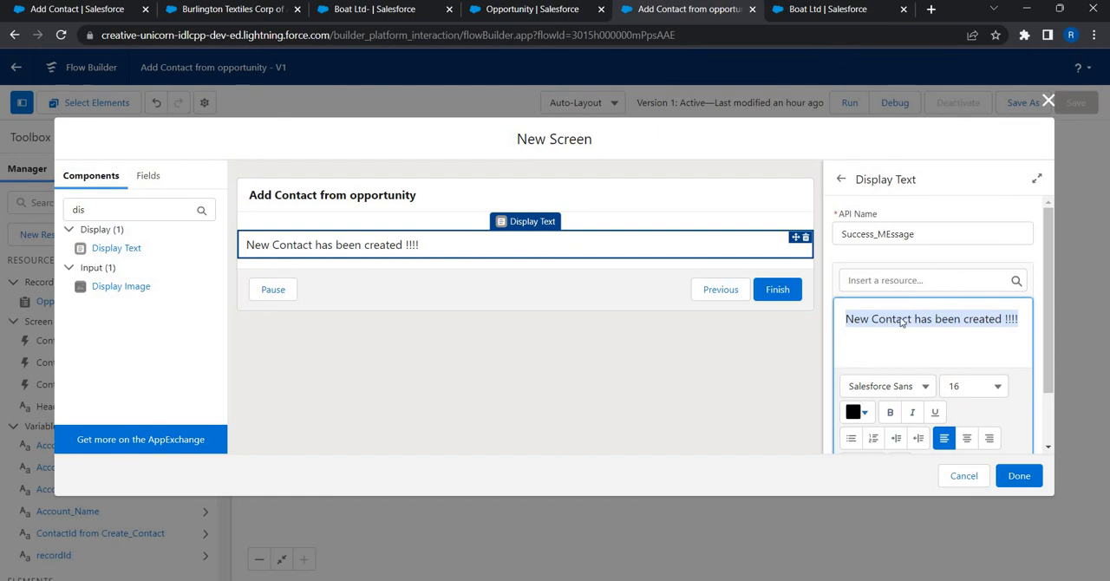
pyautogui.click(930, 305)
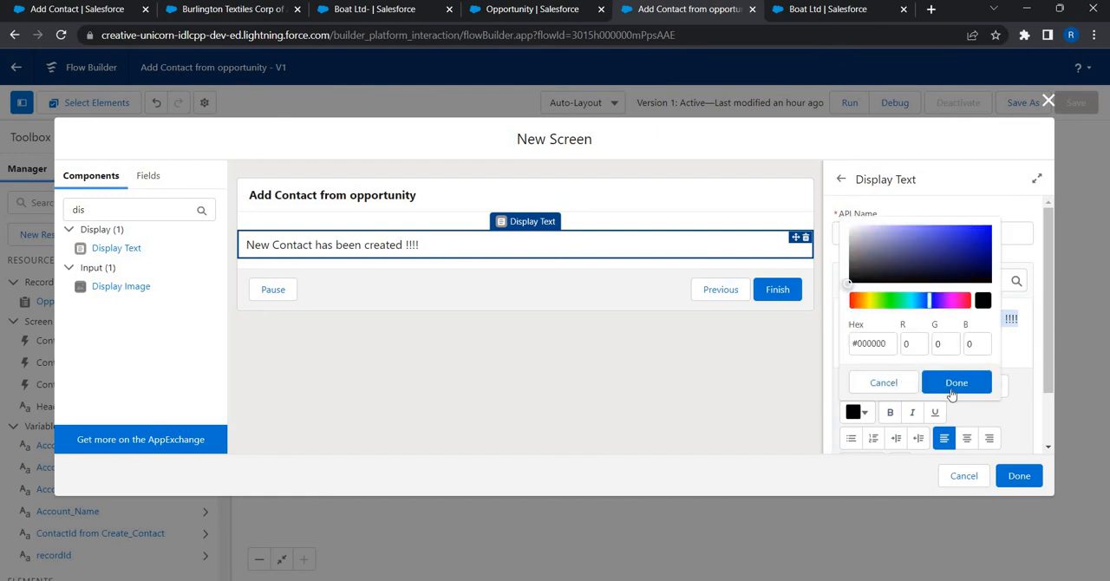
pyautogui.click(890, 414)
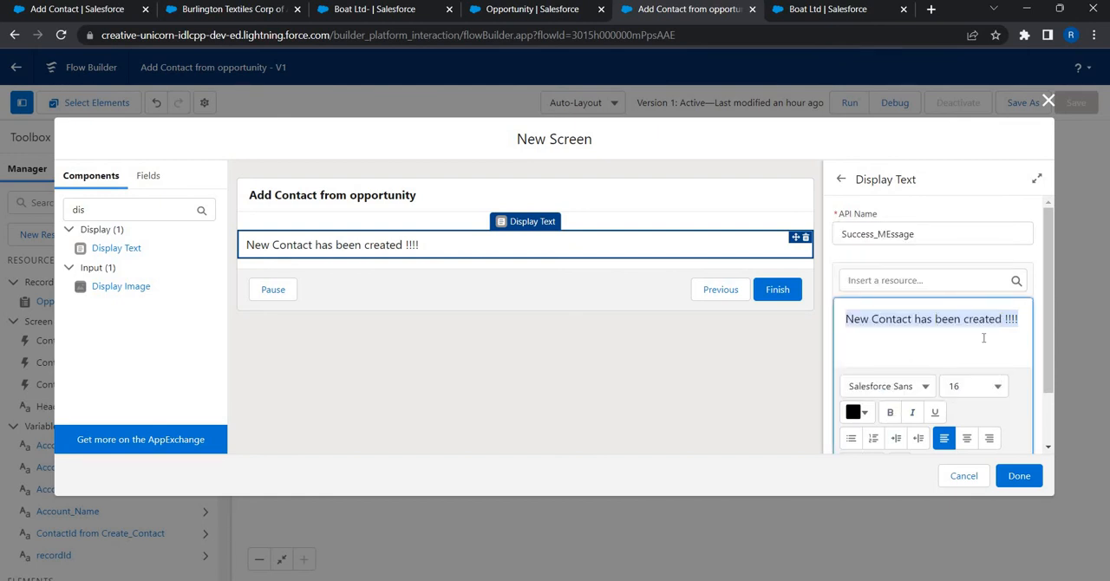
# Step: Set the new screen's label and API name to Success and finish the screen element
pyautogui.click(1012, 479)
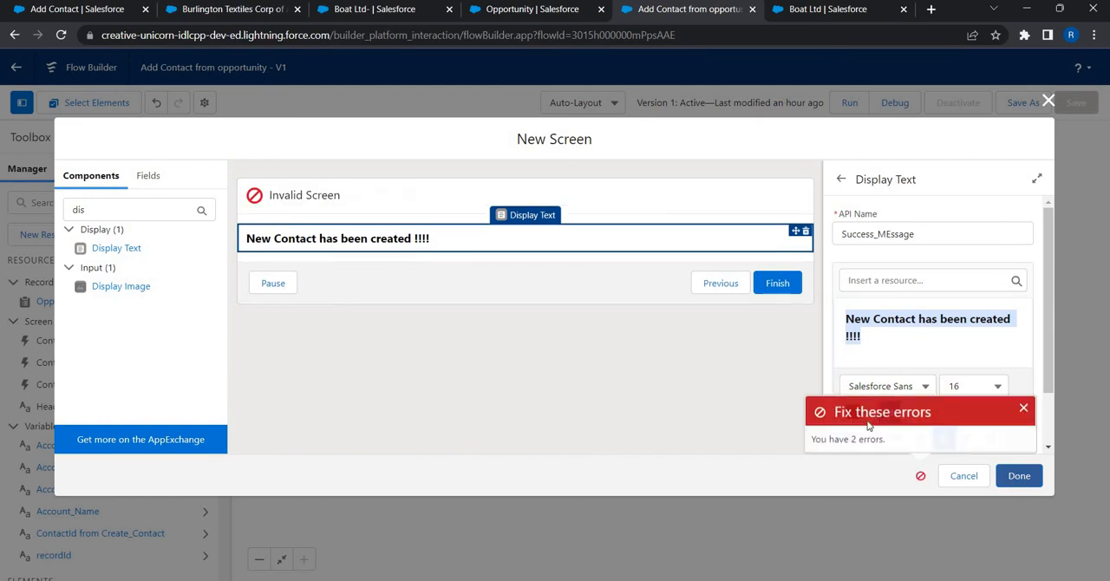
pyautogui.click(310, 202)
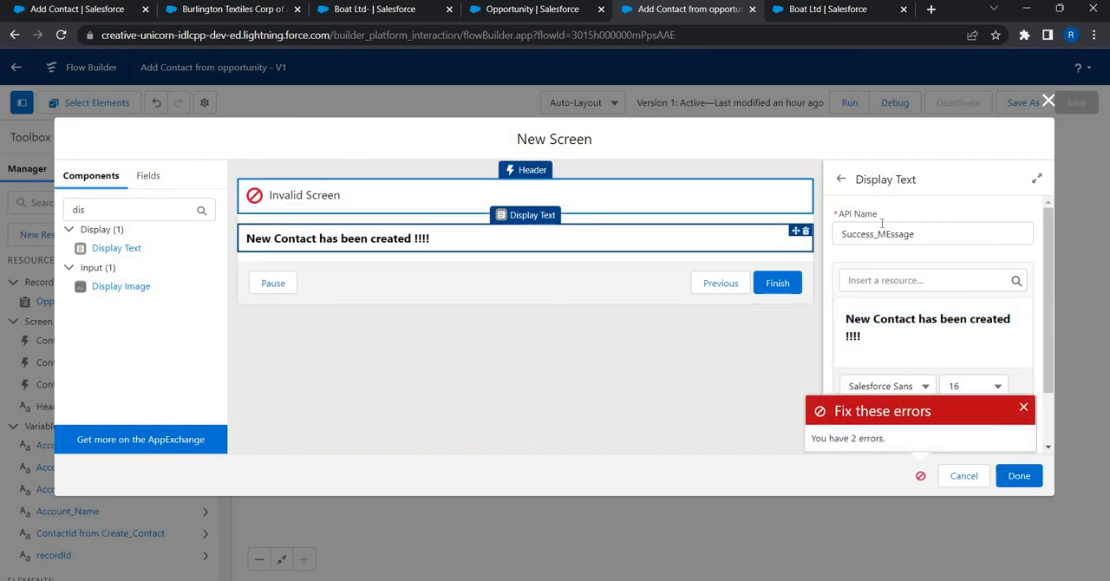
pyautogui.click(881, 225)
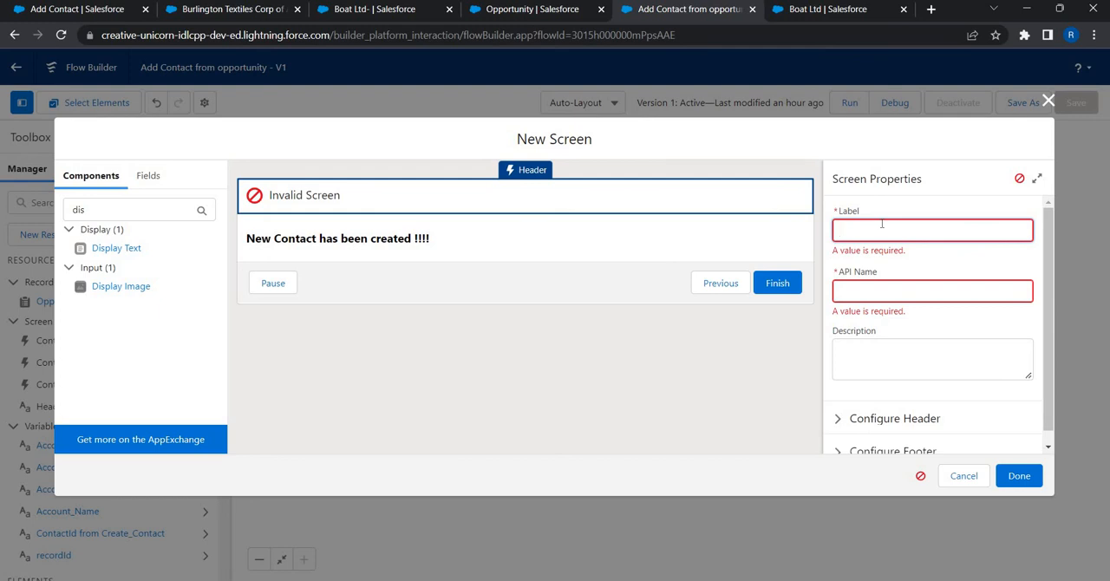
pyautogui.write('Success')
pyautogui.press('Tab')
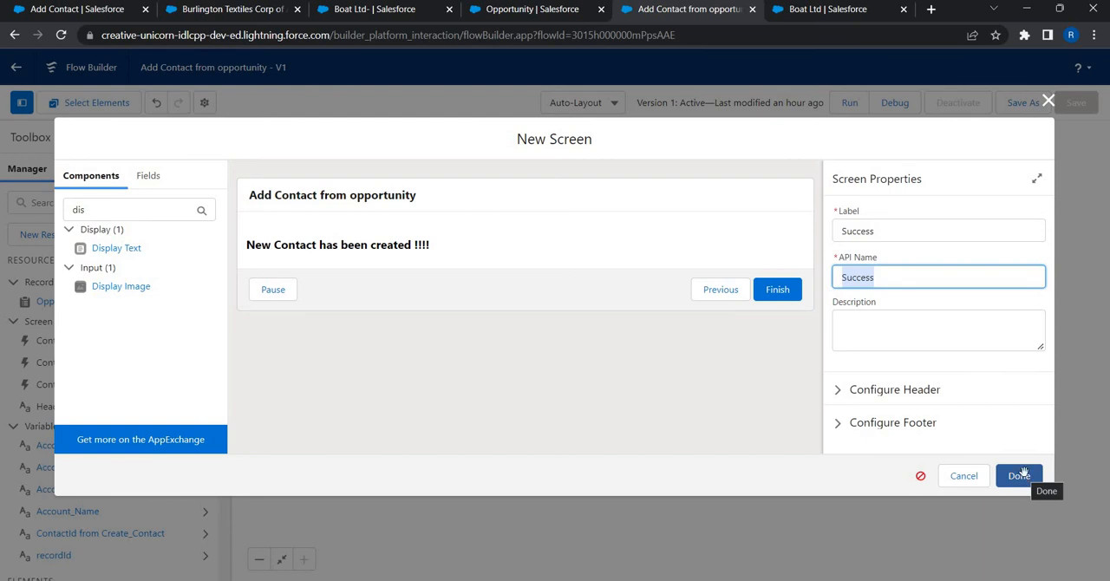
pyautogui.click(1021, 476)
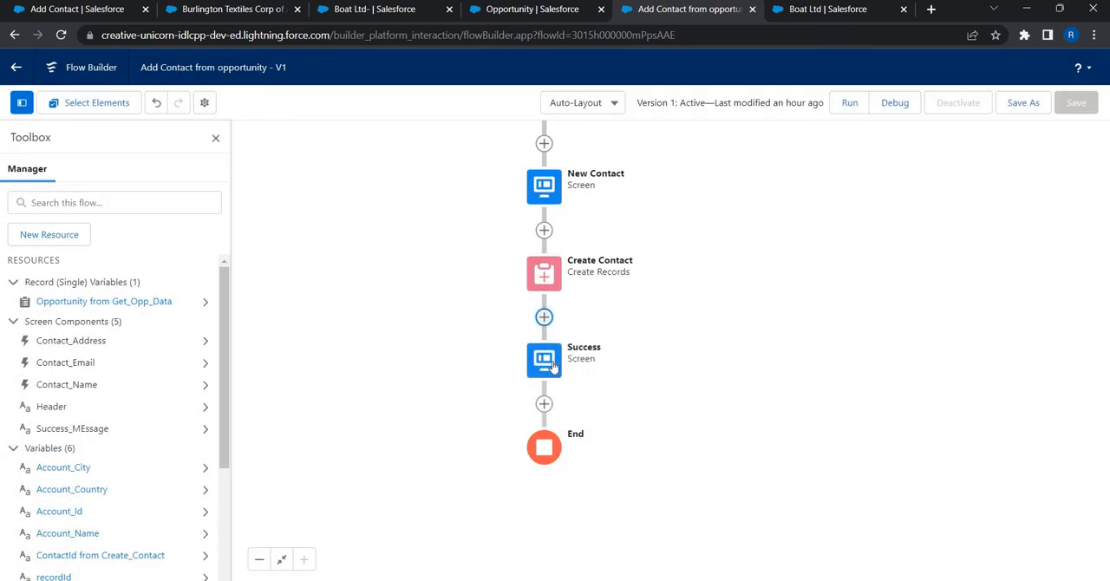
# Step: Edit the Success screen's footer to hide the Previous and Pause buttons, and finish the screen
pyautogui.click(552, 366)
pyautogui.click(544, 518)
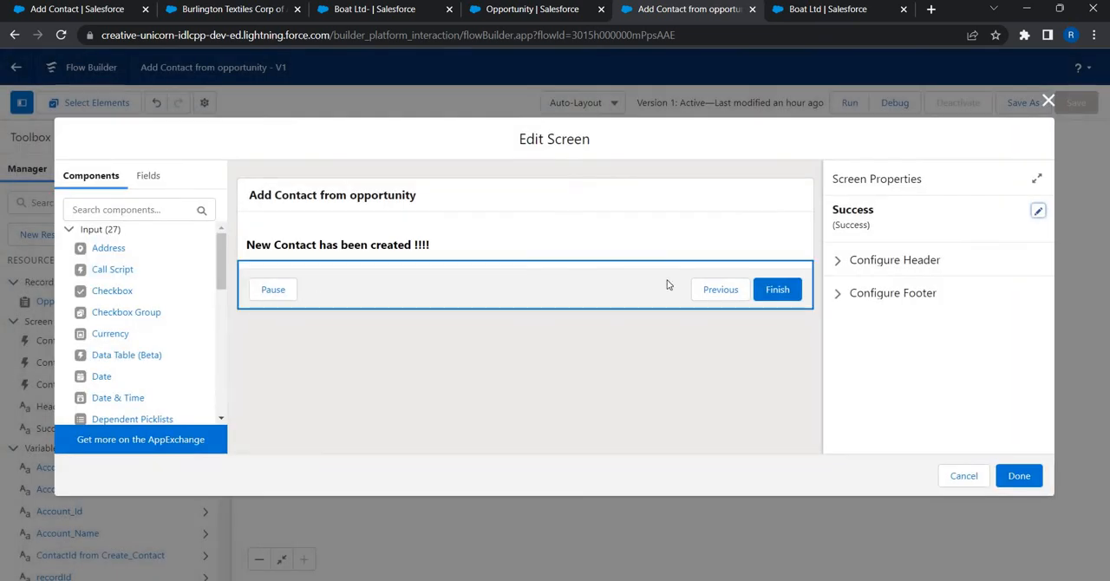
pyautogui.click(850, 293)
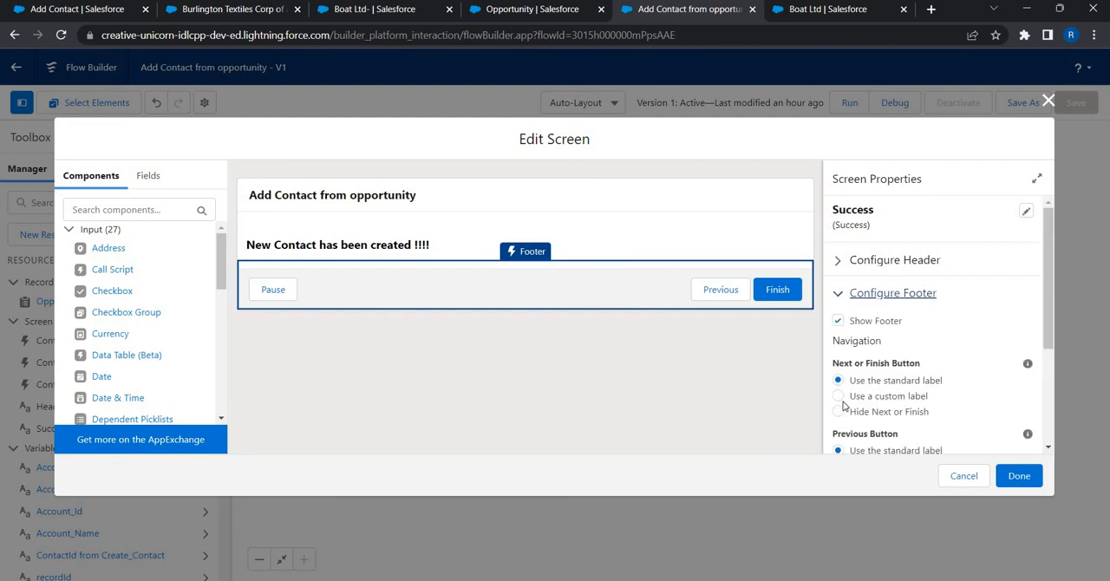
pyautogui.scroll(-3, 837, 346)
pyautogui.click(838, 337)
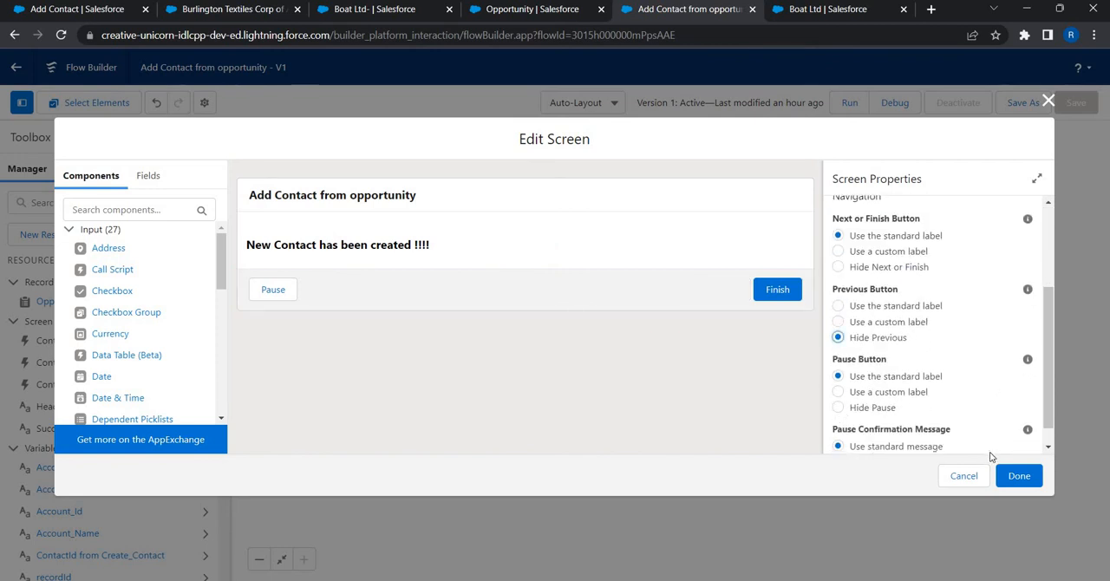
pyautogui.click(1016, 477)
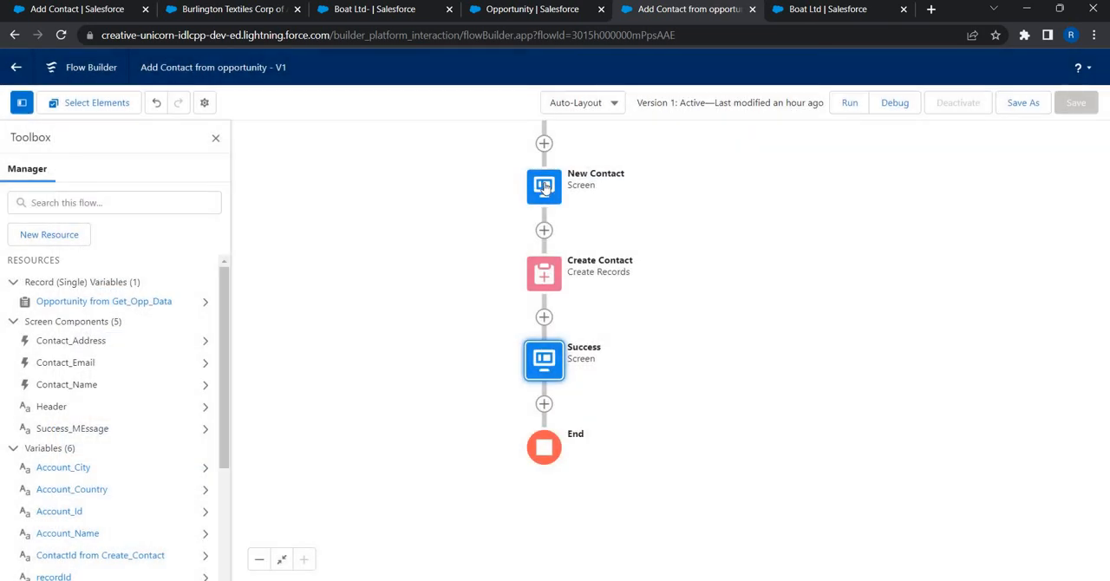
# Step: Hide the Pause and Previous buttons in the New Contact screen's footer and finish editing that screen
pyautogui.click(544, 186)
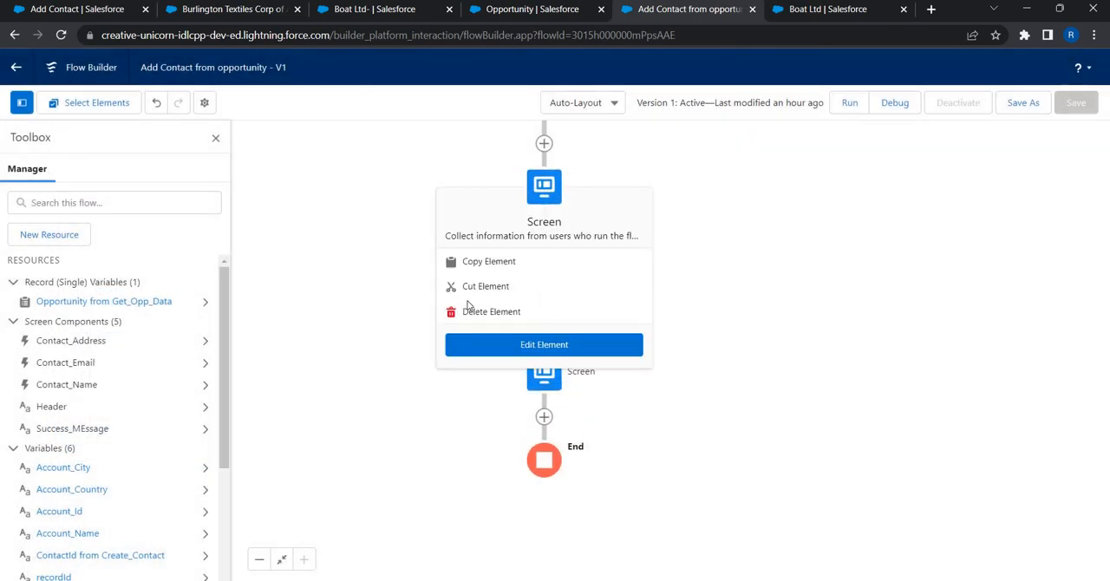
pyautogui.click(472, 342)
pyautogui.scroll(-3, 402, 413)
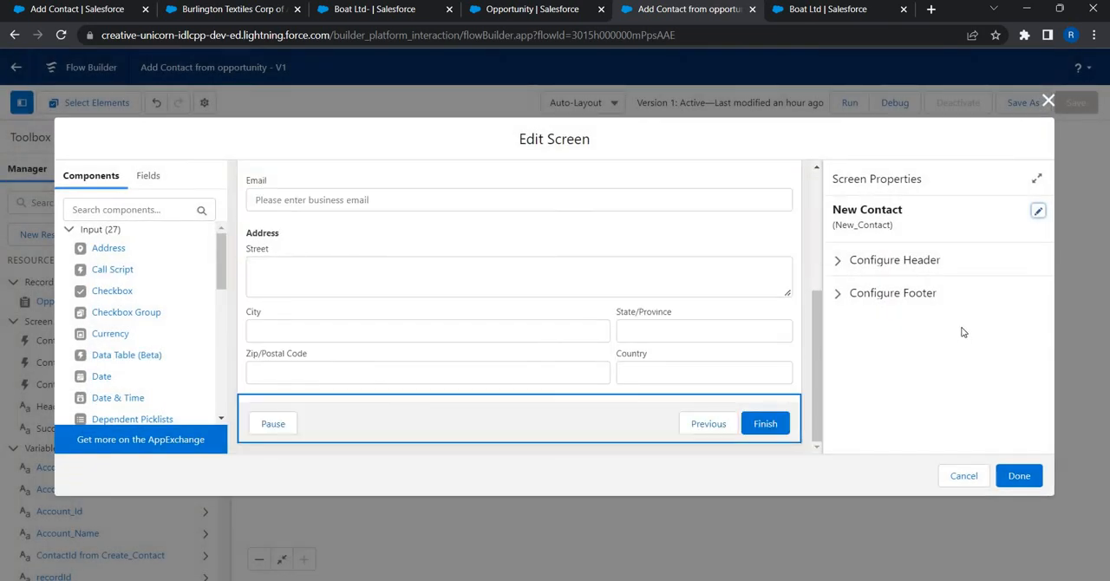
pyautogui.click(854, 293)
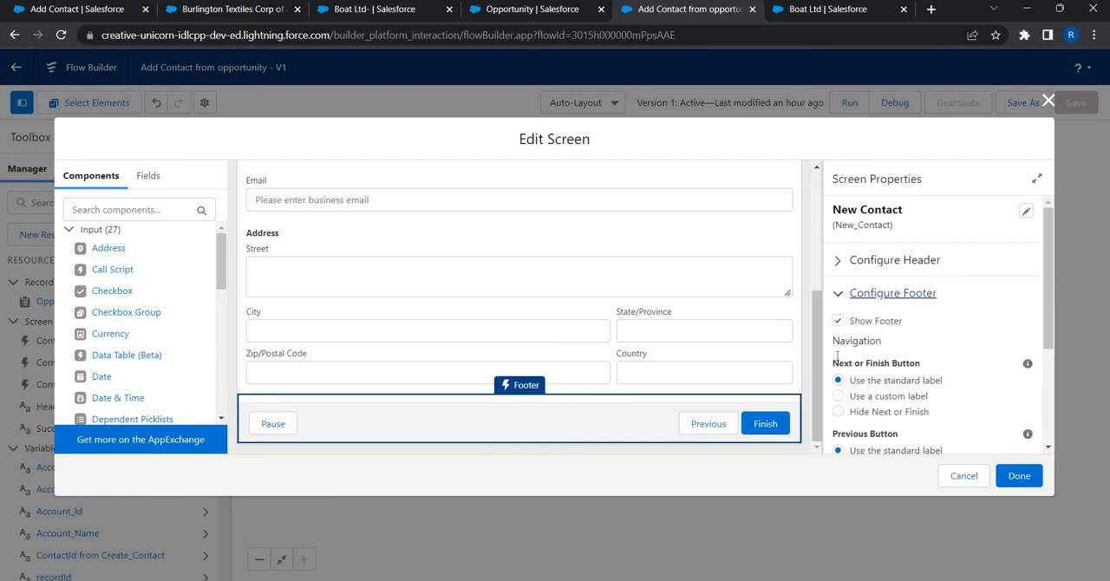
pyautogui.scroll(-3, 848, 400)
pyautogui.click(837, 408)
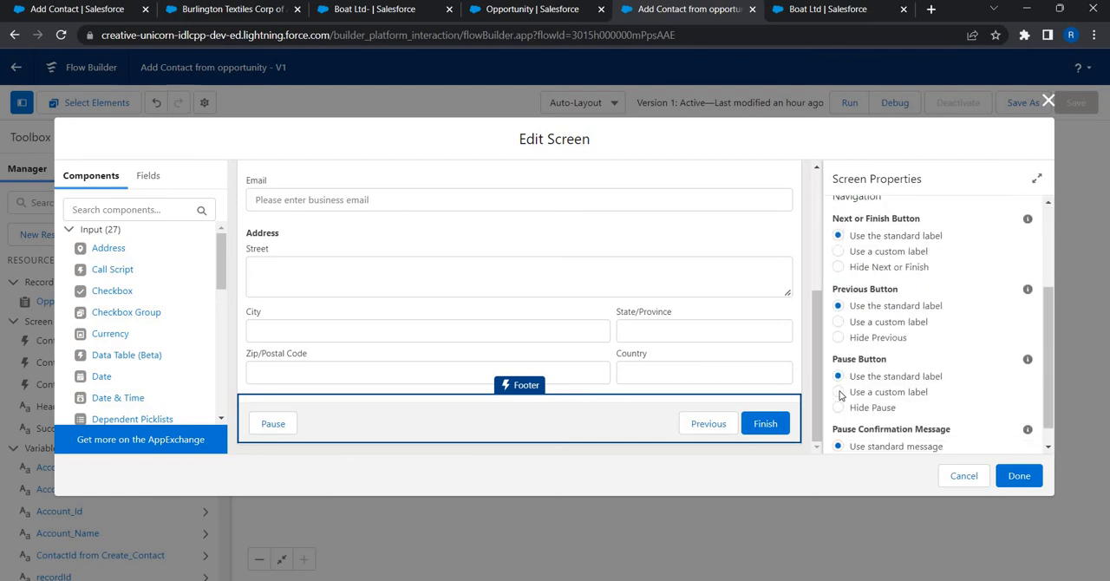
pyautogui.click(837, 370)
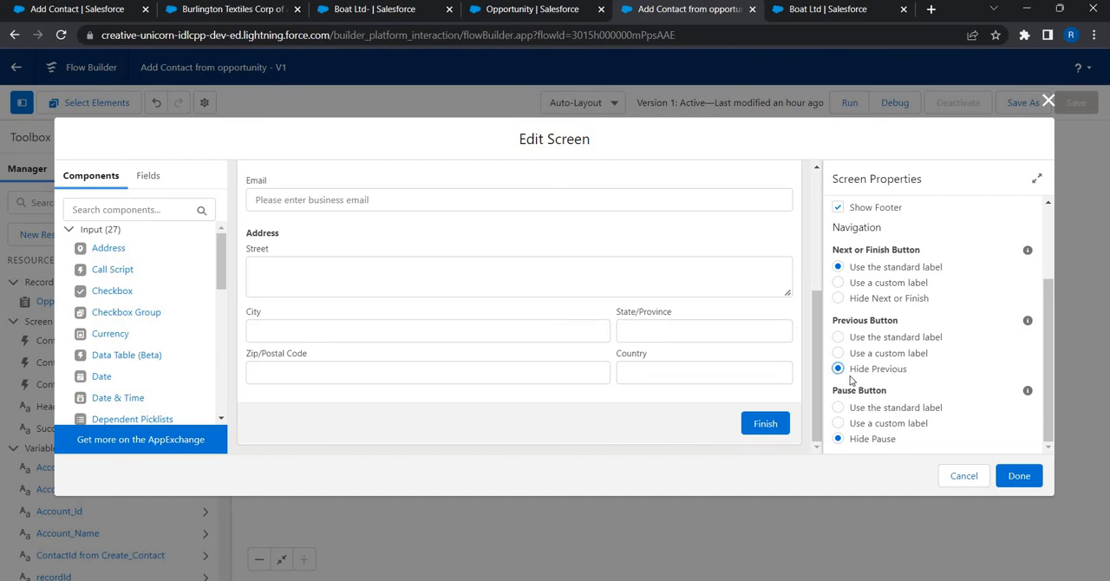
pyautogui.click(1032, 468)
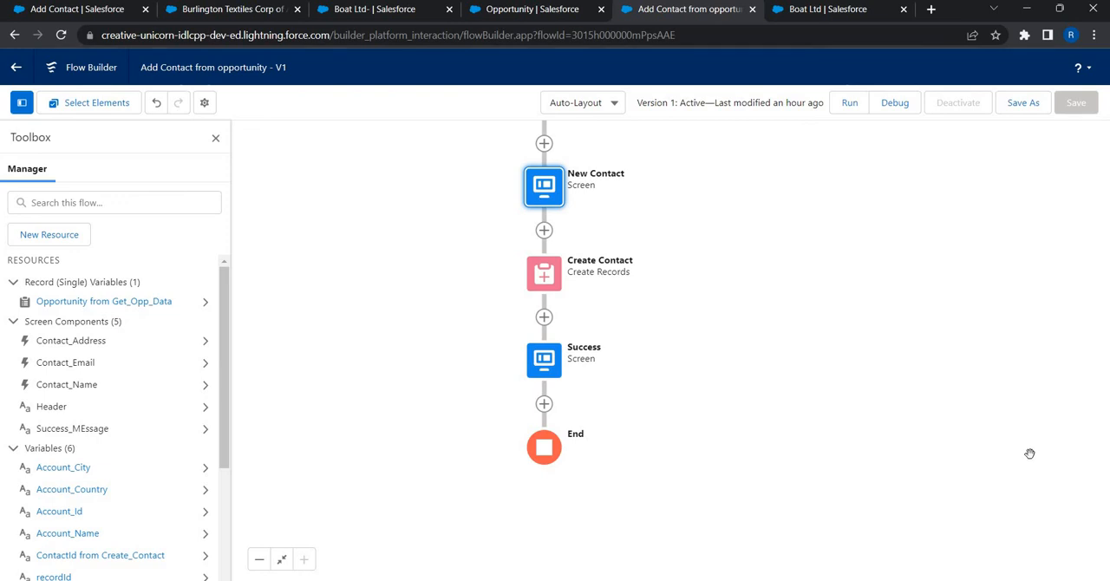
# Step: Save the flow as a new version of Add Contact from opportunity and activate it
pyautogui.click(1033, 103)
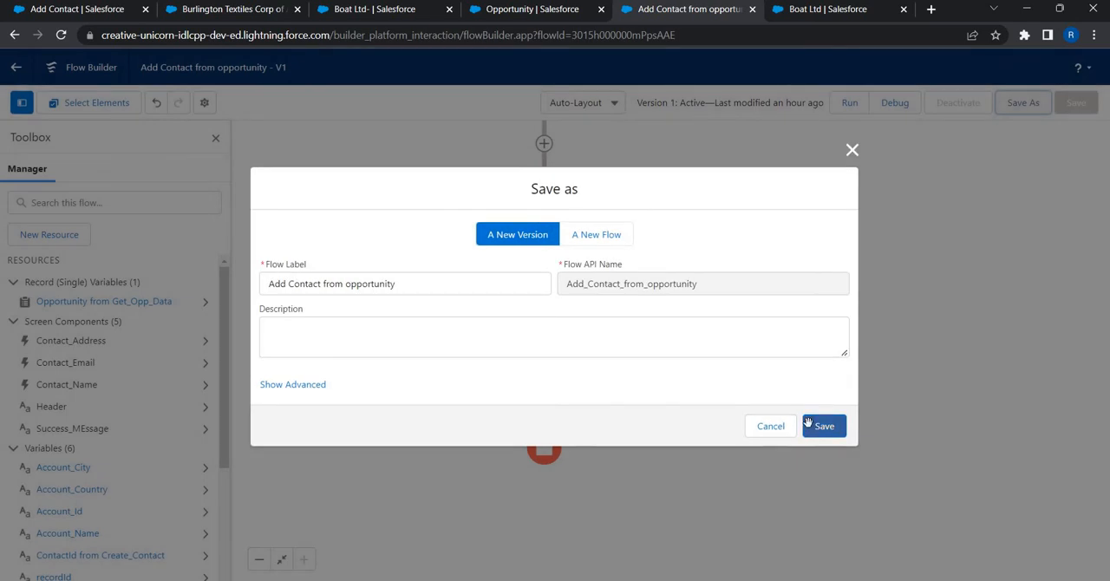
pyautogui.click(808, 426)
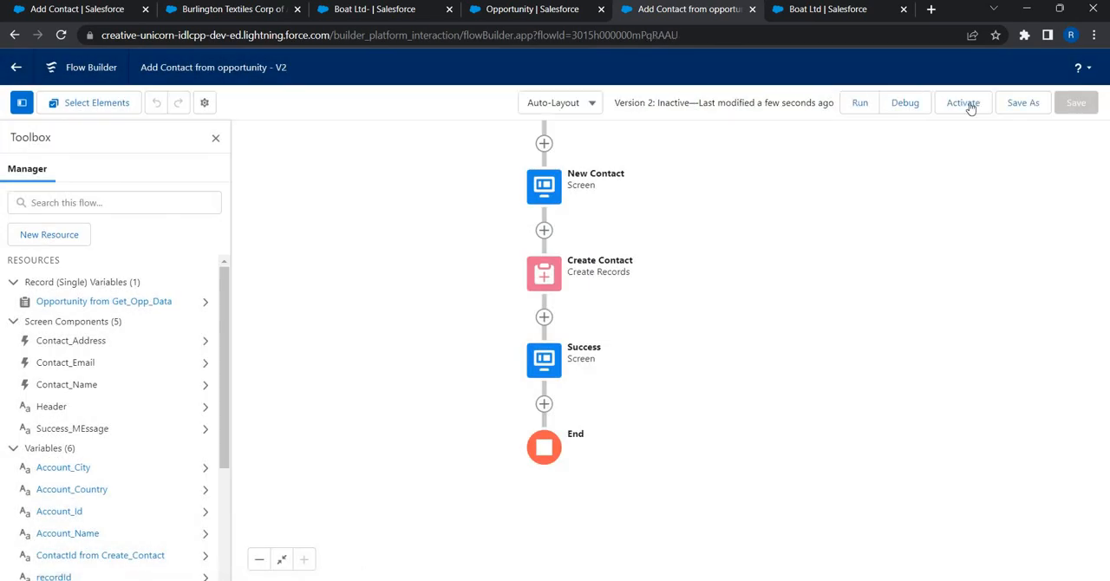
pyautogui.click(963, 104)
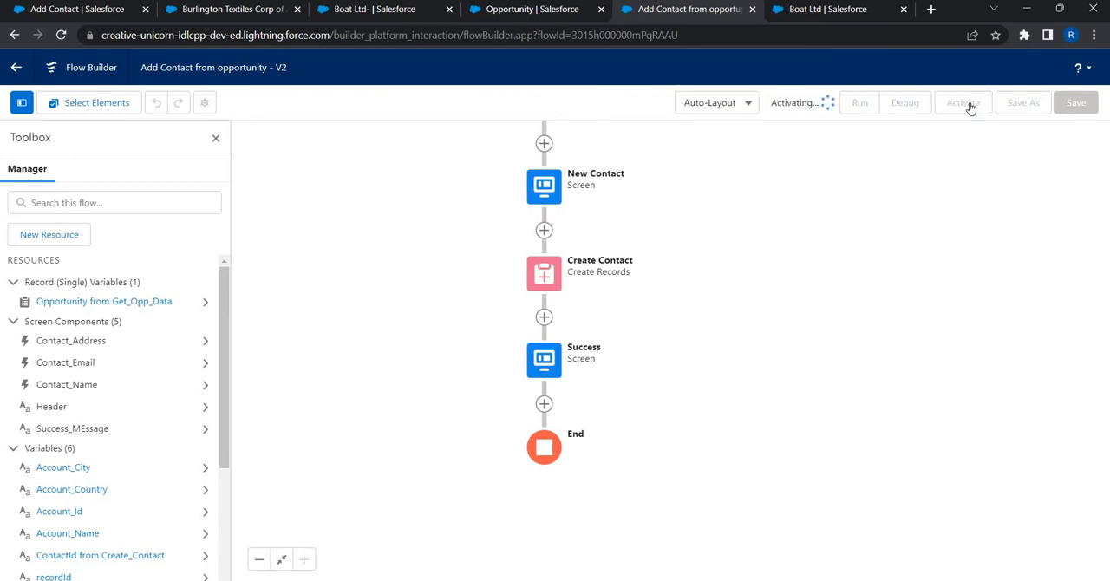
# Step: Reload the Boat Ltd- opportunity record and launch its Add Contact action
pyautogui.click(516, 15)
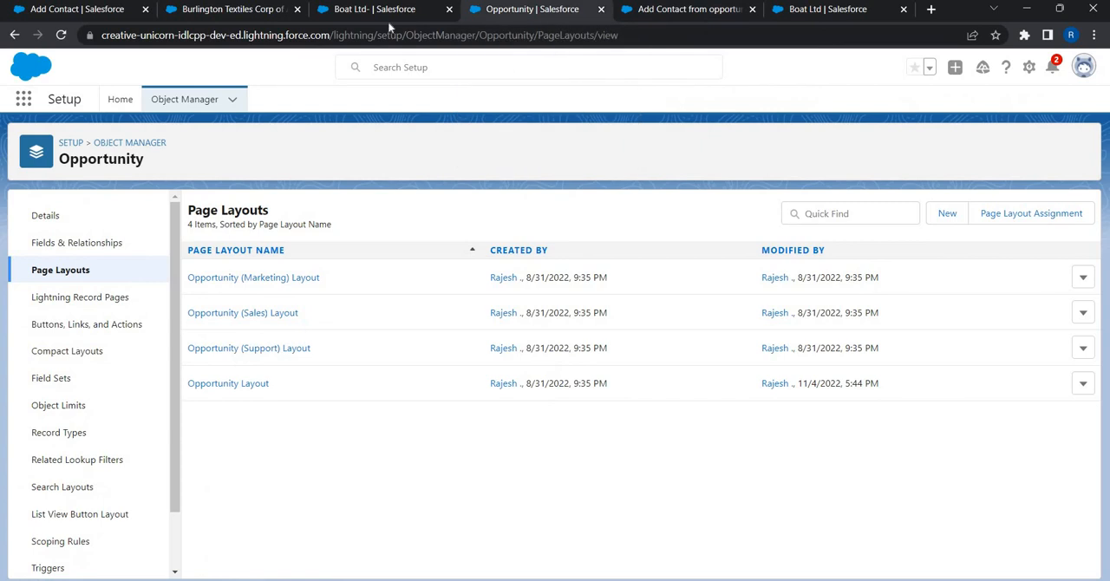
pyautogui.click(378, 21)
pyautogui.click(378, 30)
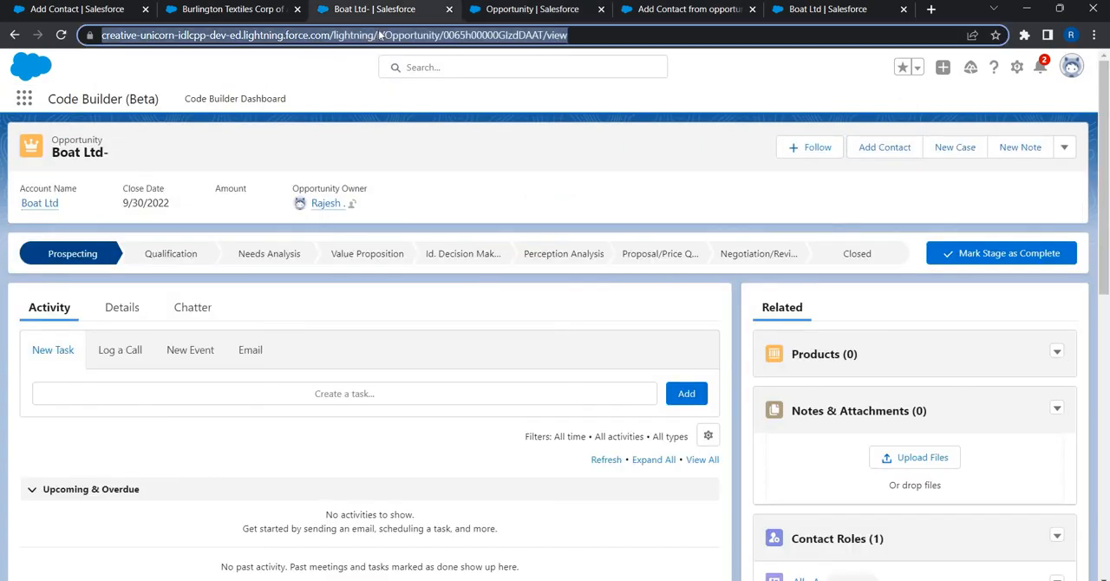
pyautogui.press('Return')
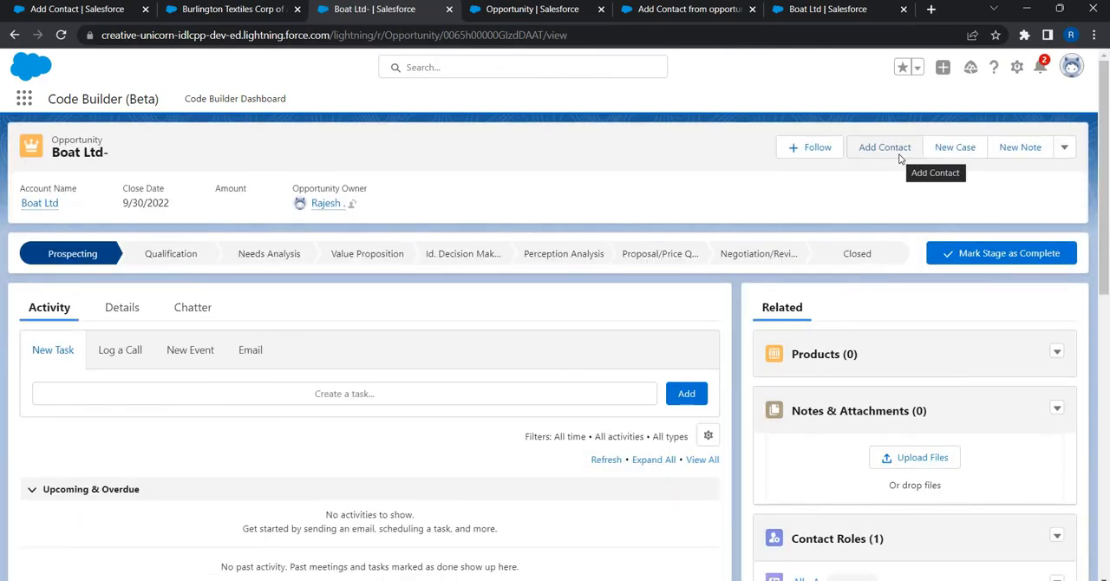
pyautogui.click(884, 148)
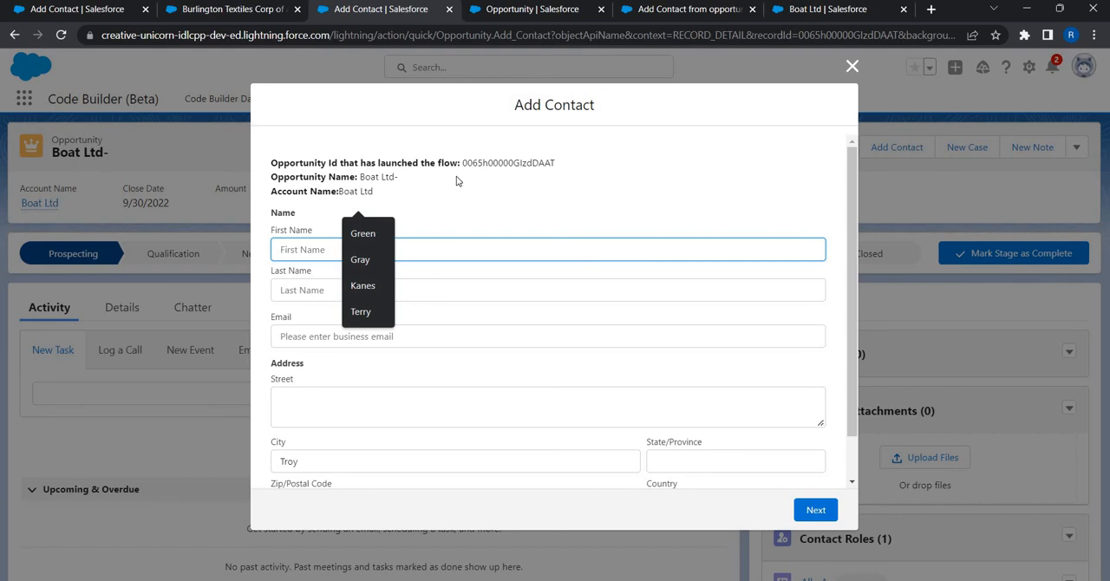
# Step: Fill in the new contact's first name, last name and business email in the Add Contact form
pyautogui.click(392, 250)
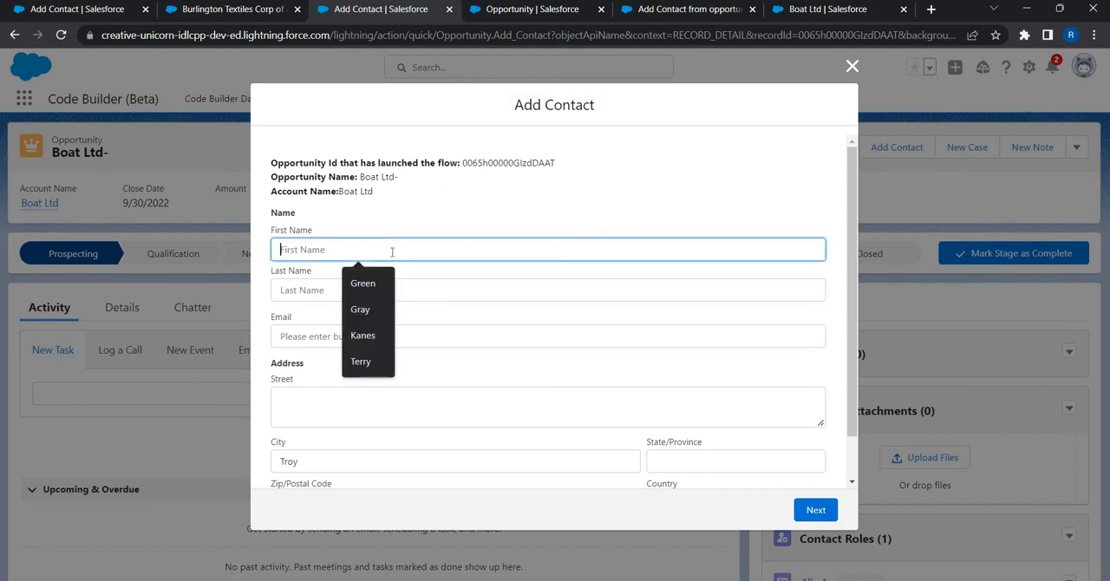
pyautogui.write('John')
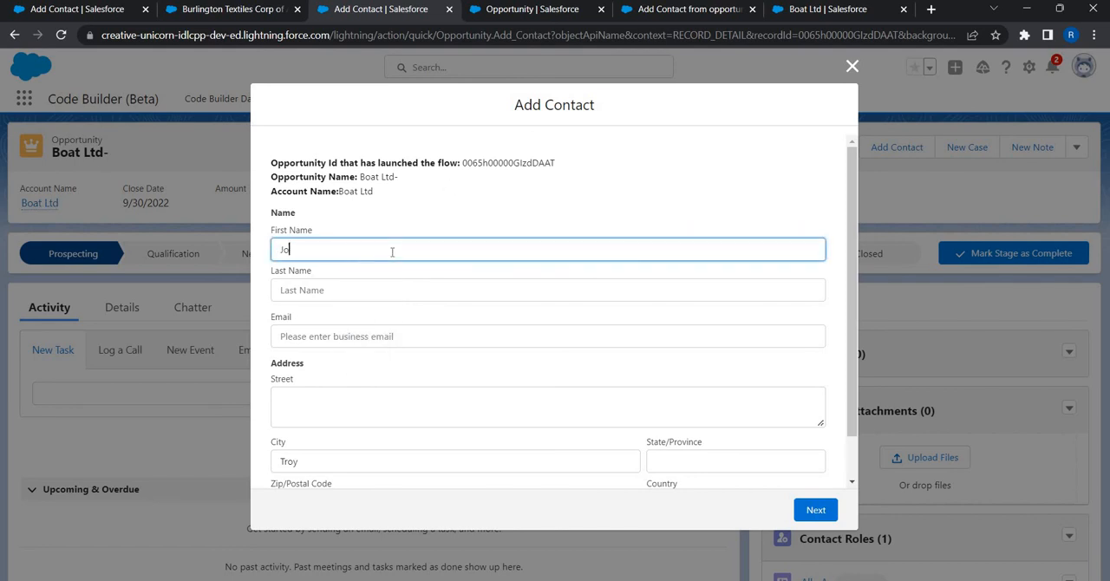
pyautogui.press('Tab')
pyautogui.write('Doe')
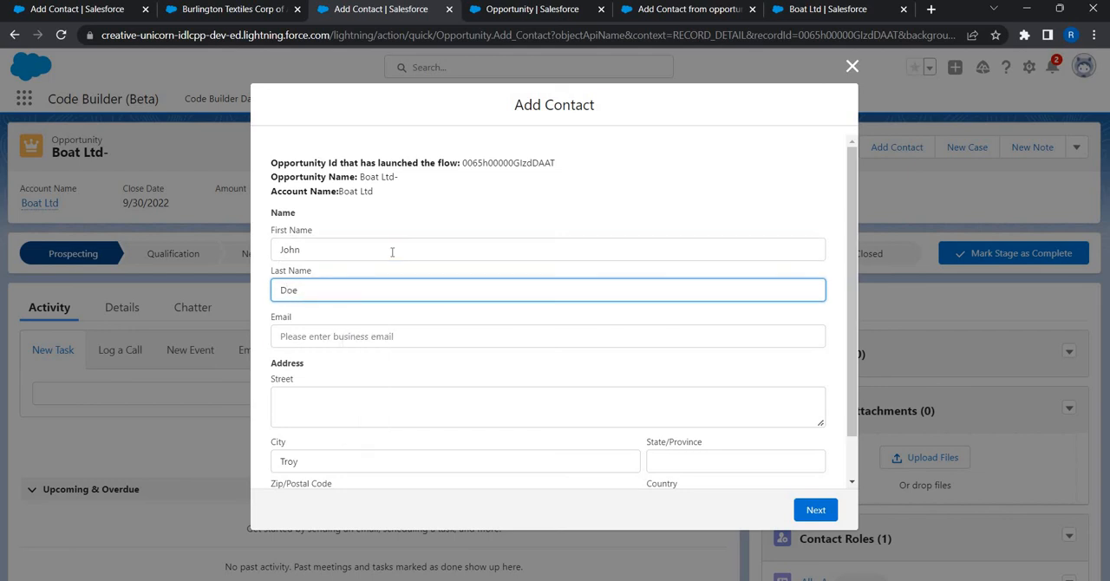
pyautogui.press('Tab')
pyautogui.write('John@')
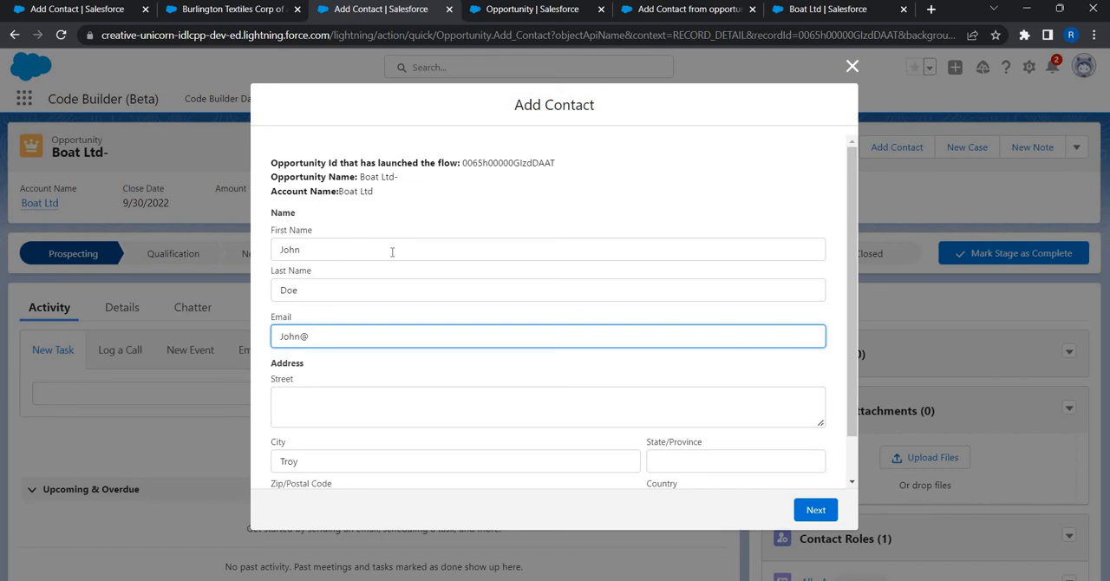
pyautogui.write('xyz.com')
pyautogui.scroll(-2, 450, 433)
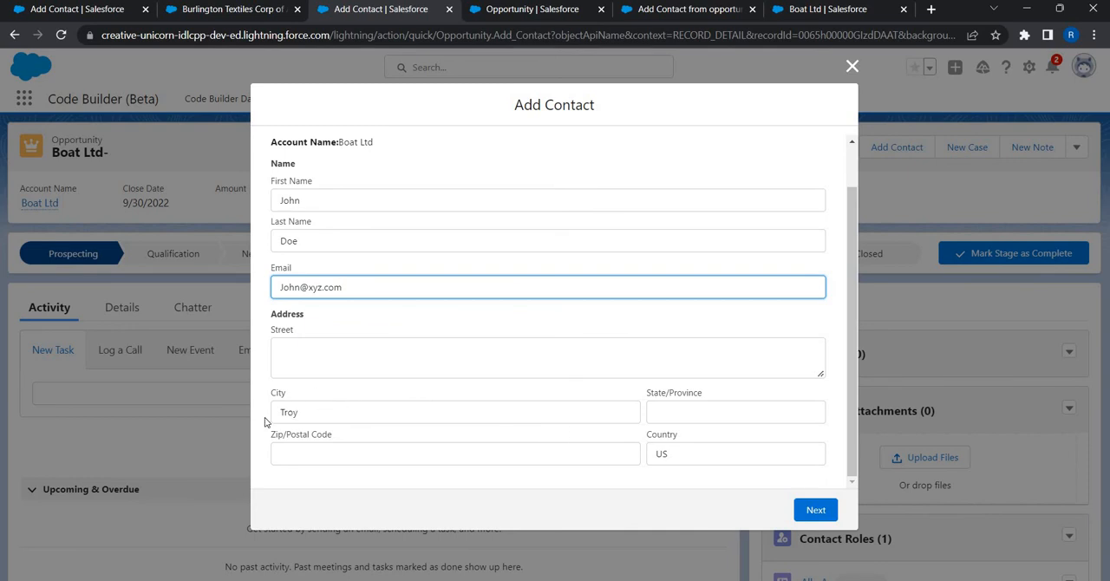
# Step: Submit the filled-in Add Contact form with the city and country left as prefilled, and close the dialog
pyautogui.click(307, 407)
pyautogui.doubleClick(308, 408)
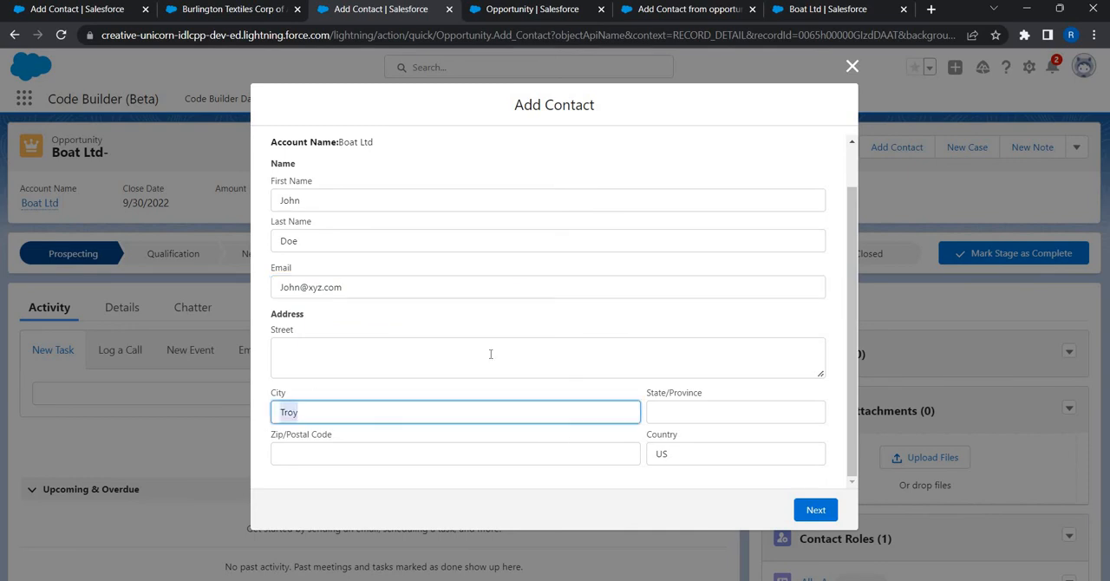
pyautogui.click(815, 509)
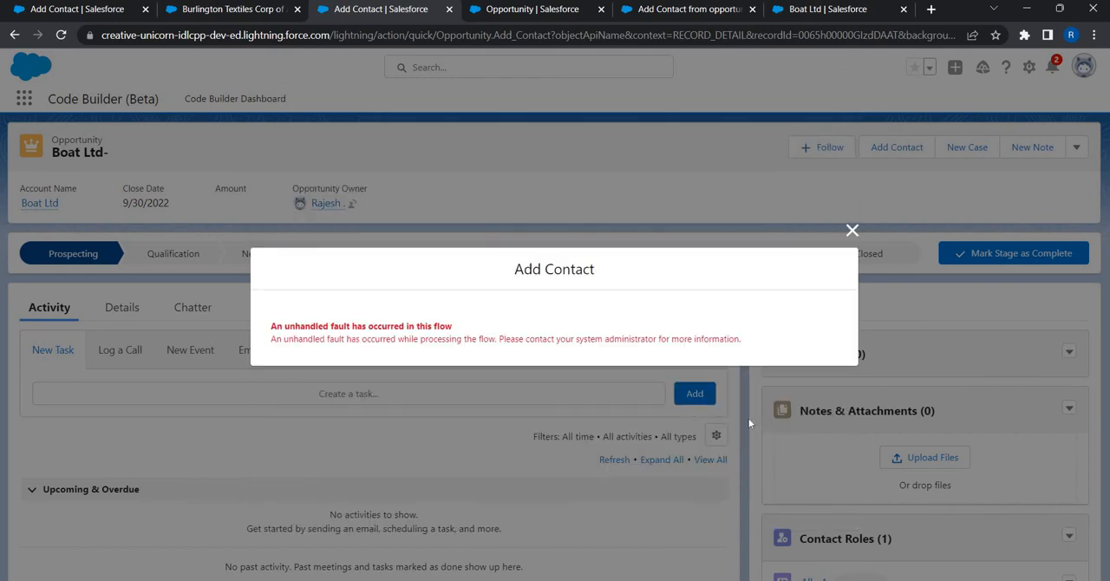
pyautogui.click(850, 230)
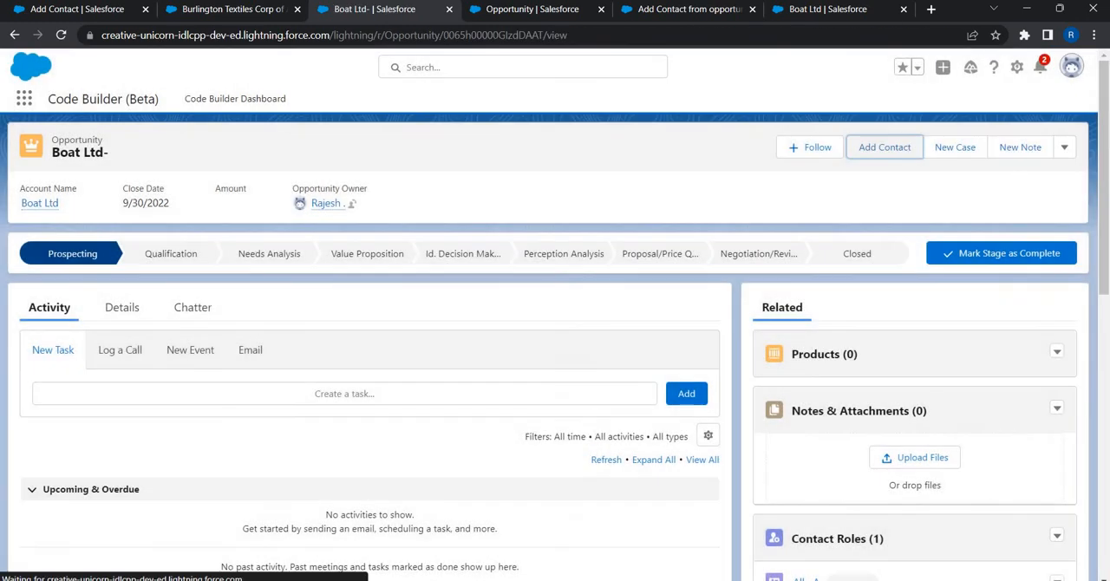
# Step: Review the field values set in the flow's Create Contact element and close its editor
pyautogui.click(801, 10)
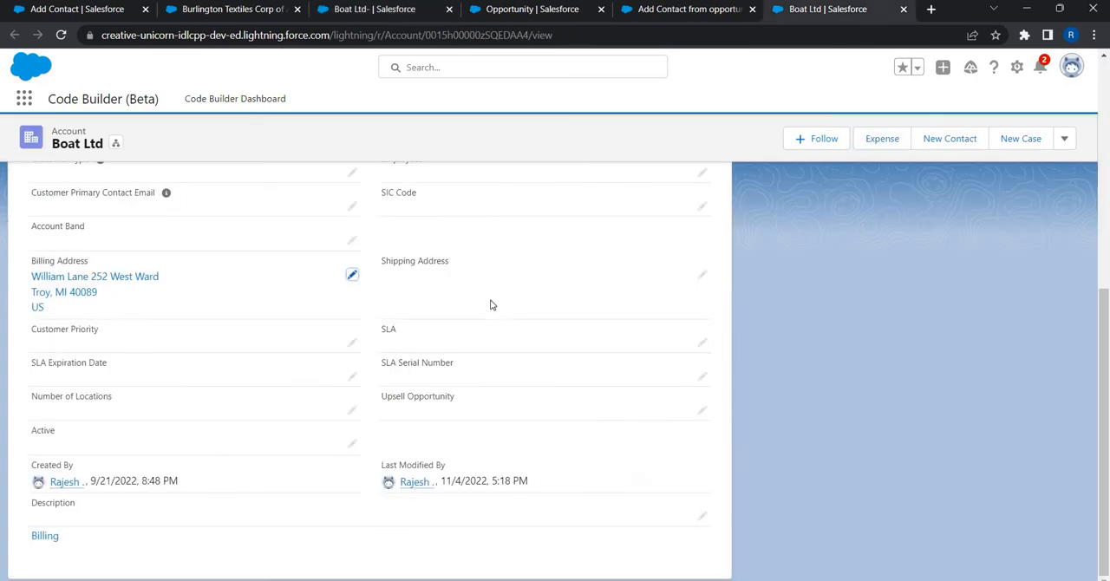
pyautogui.click(640, 12)
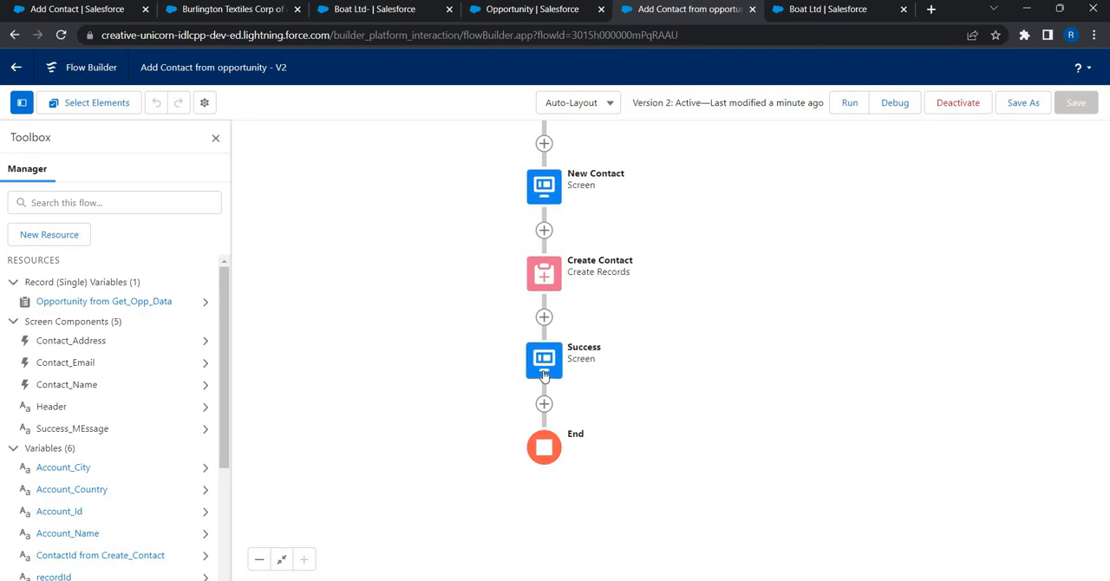
pyautogui.doubleClick(555, 282)
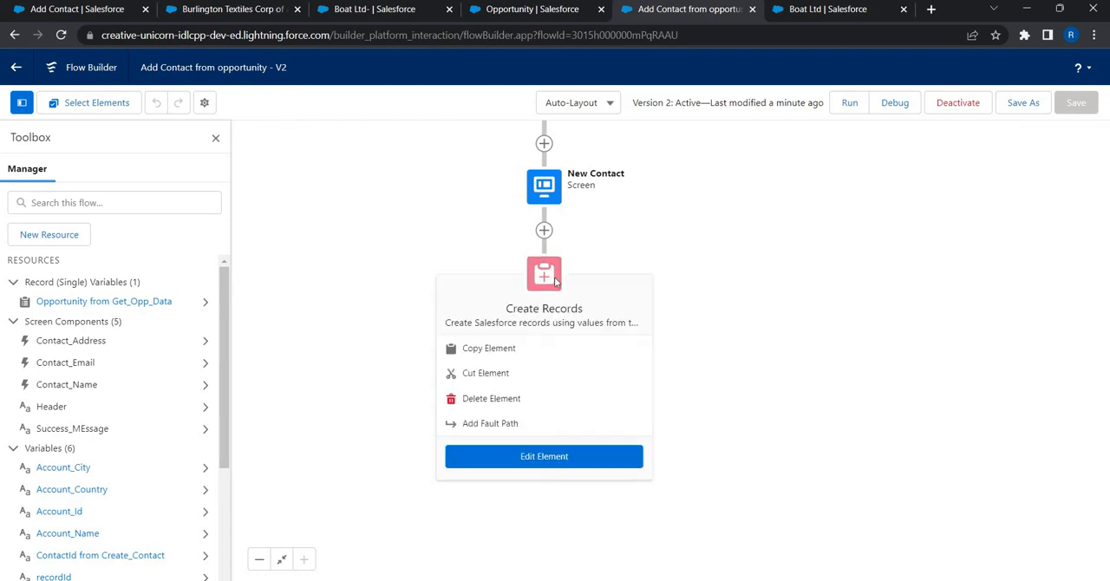
pyautogui.scroll(-3, 555, 283)
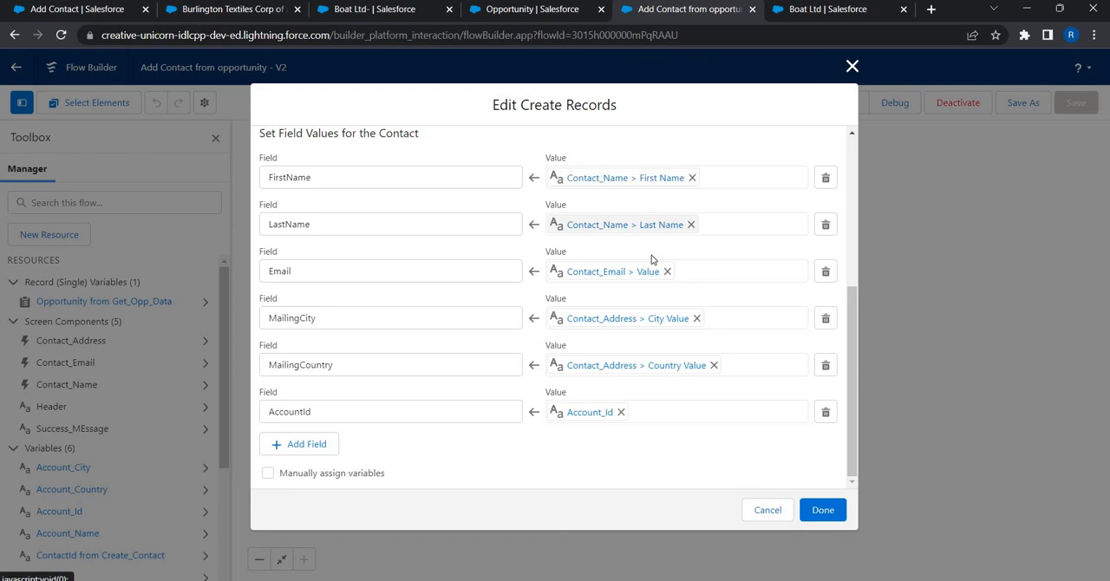
pyautogui.click(842, 514)
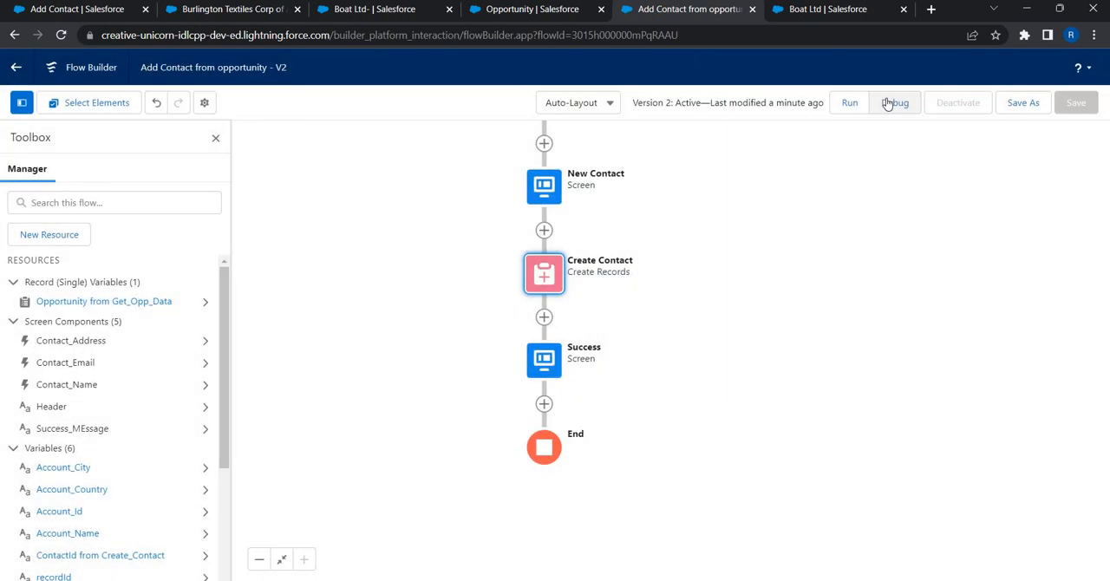
# Step: Run the flow in debug mode with the Boat Ltd- opportunity's record ID as the recordId input
pyautogui.click(895, 103)
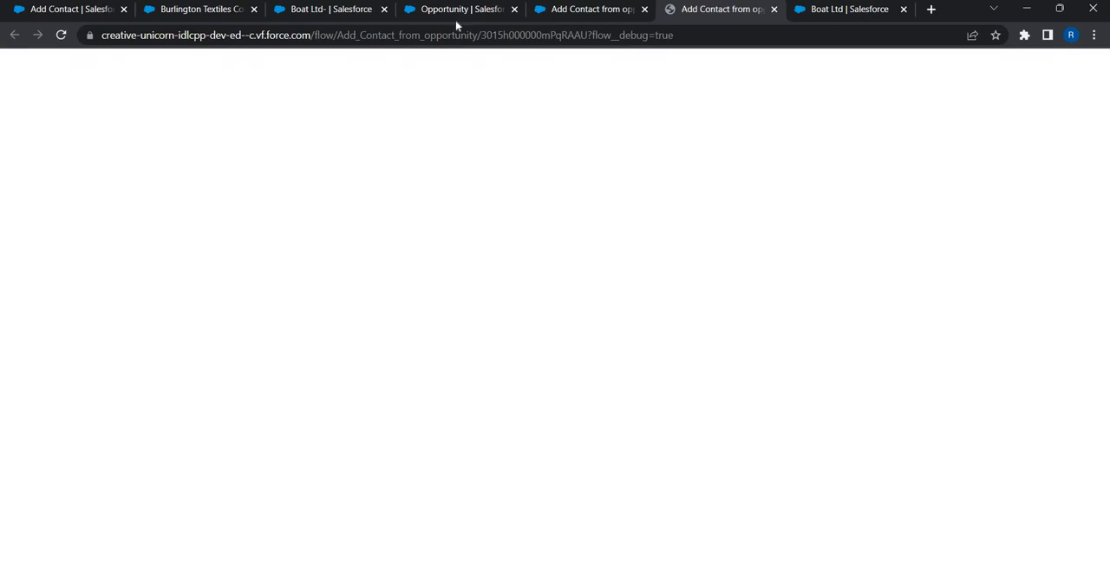
pyautogui.click(450, 12)
pyautogui.click(342, 10)
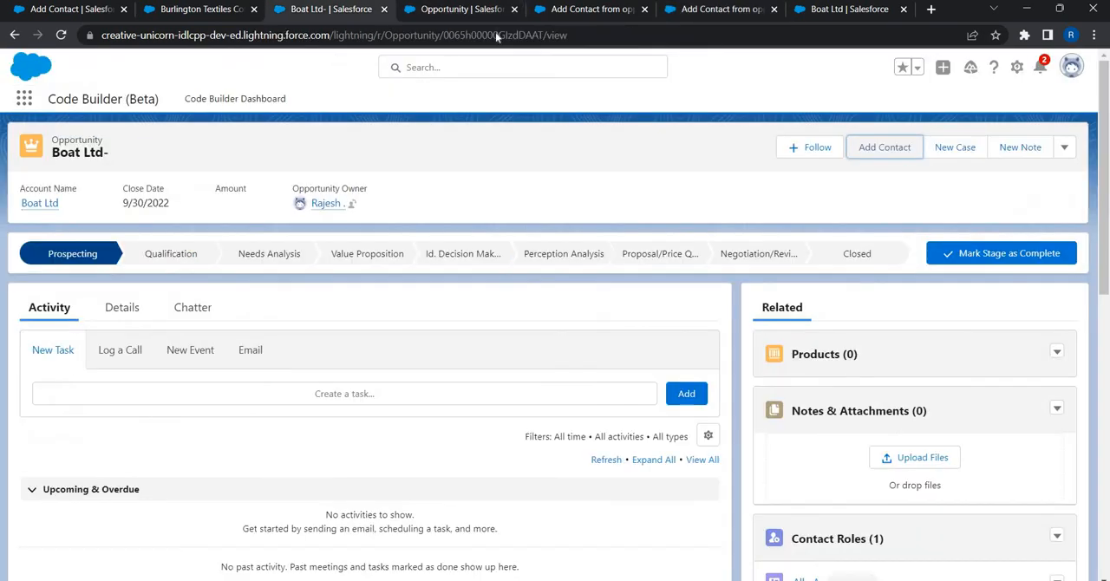
pyautogui.doubleClick(498, 36)
pyautogui.hotkey('ctrl', 'c')
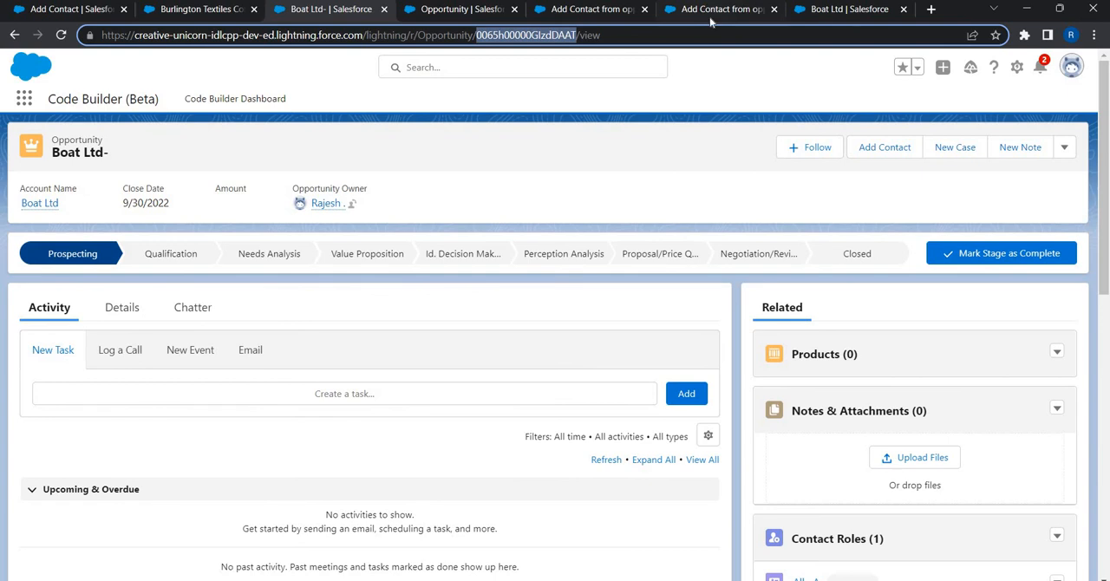
pyautogui.click(709, 12)
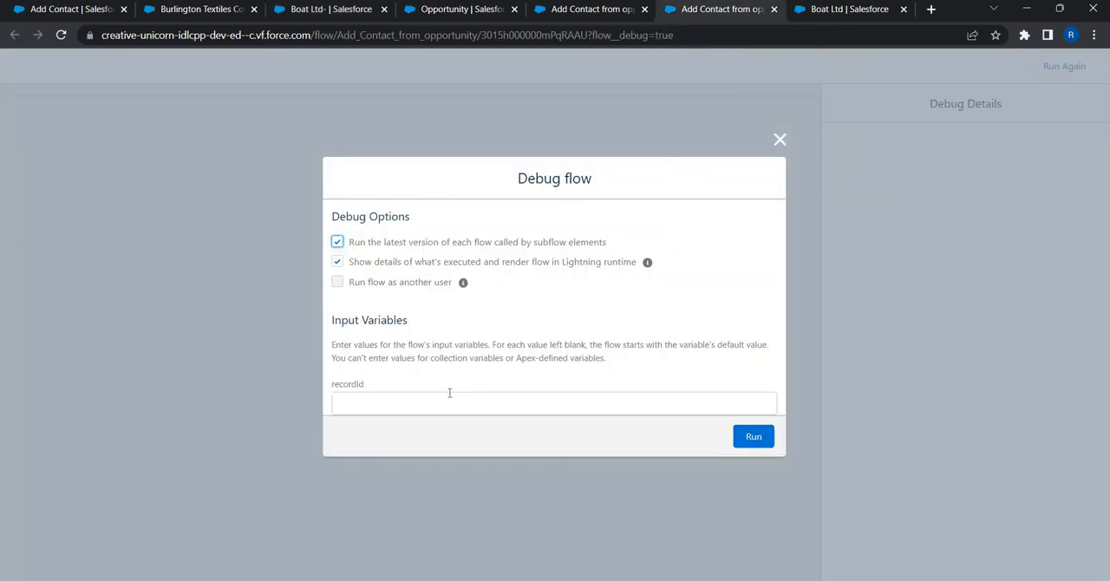
pyautogui.click(434, 407)
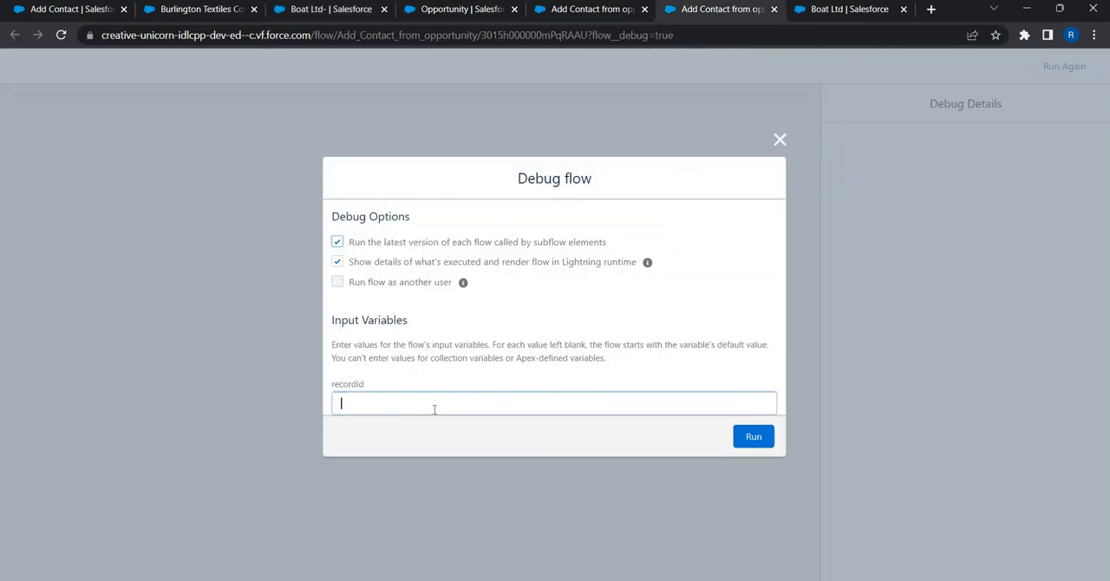
pyautogui.hotkey('ctrl', 'v')
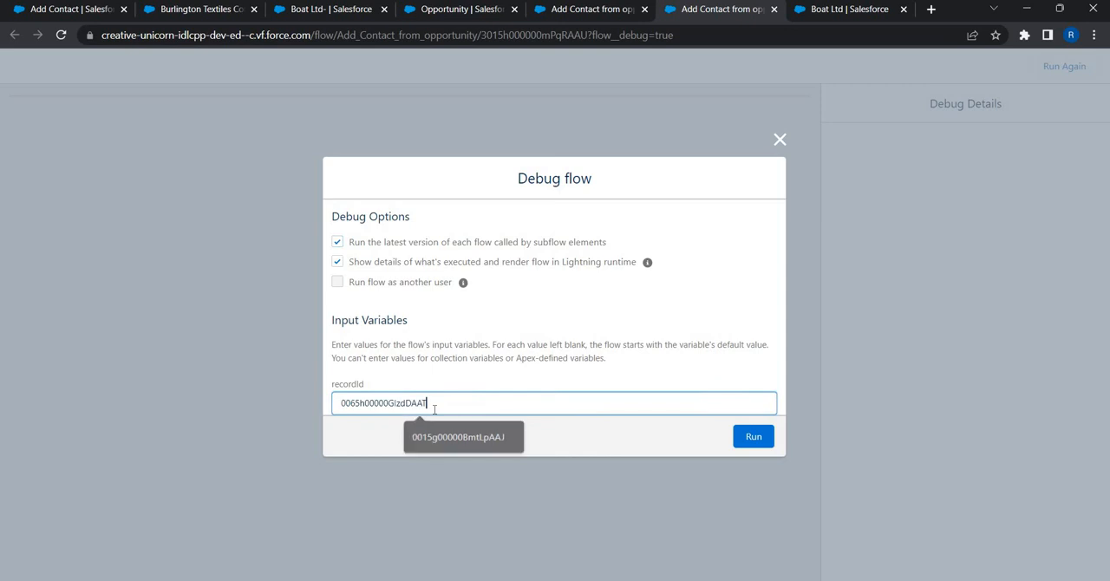
pyautogui.click(738, 435)
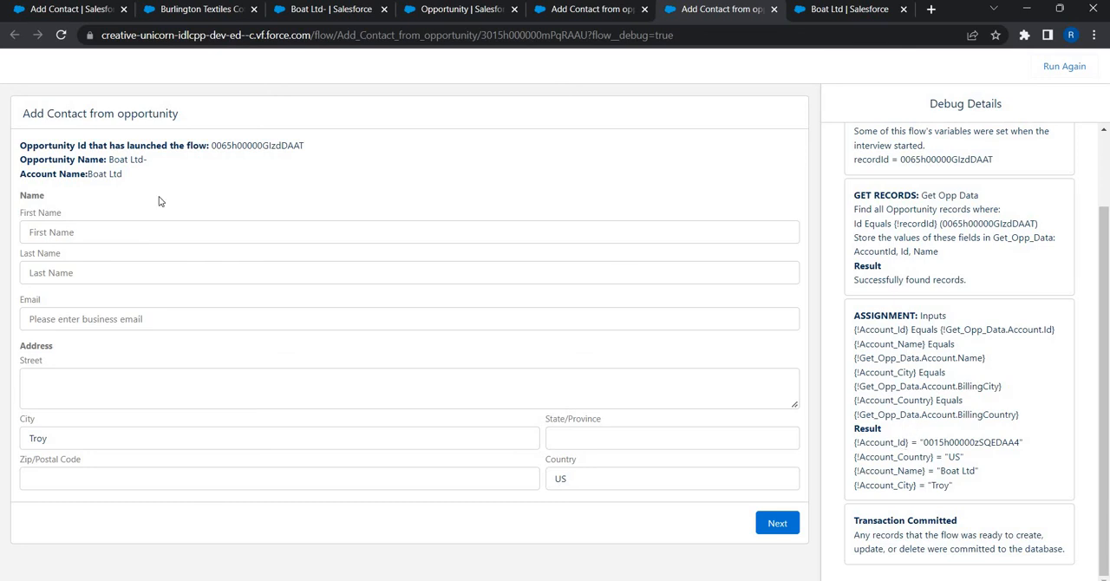
# Step: Enter the contact's first name, last name and business email in the debug run and submit the screen
pyautogui.click(154, 239)
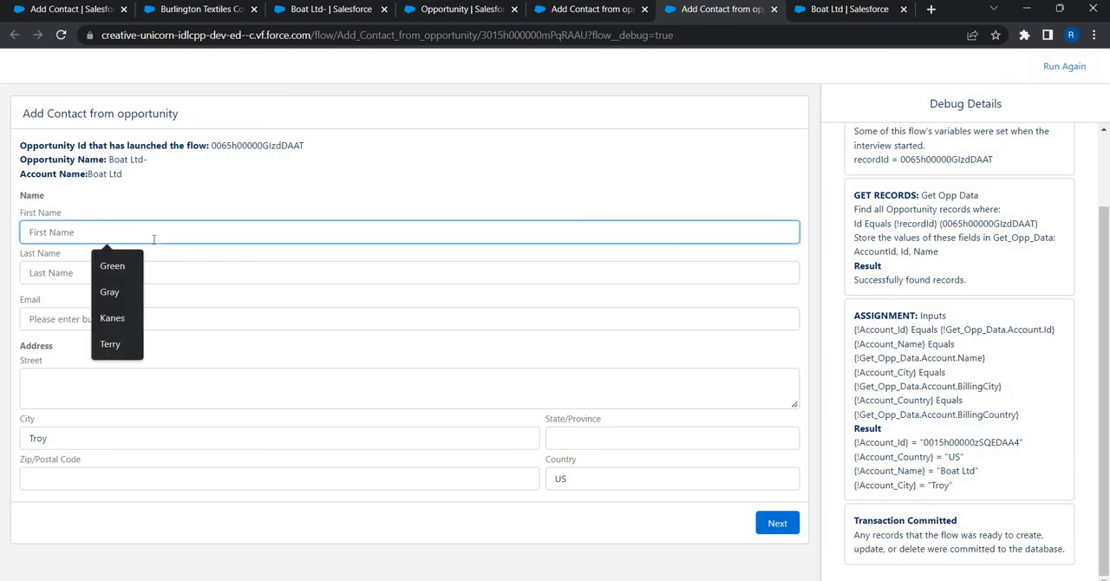
pyautogui.write('John')
pyautogui.press('Tab')
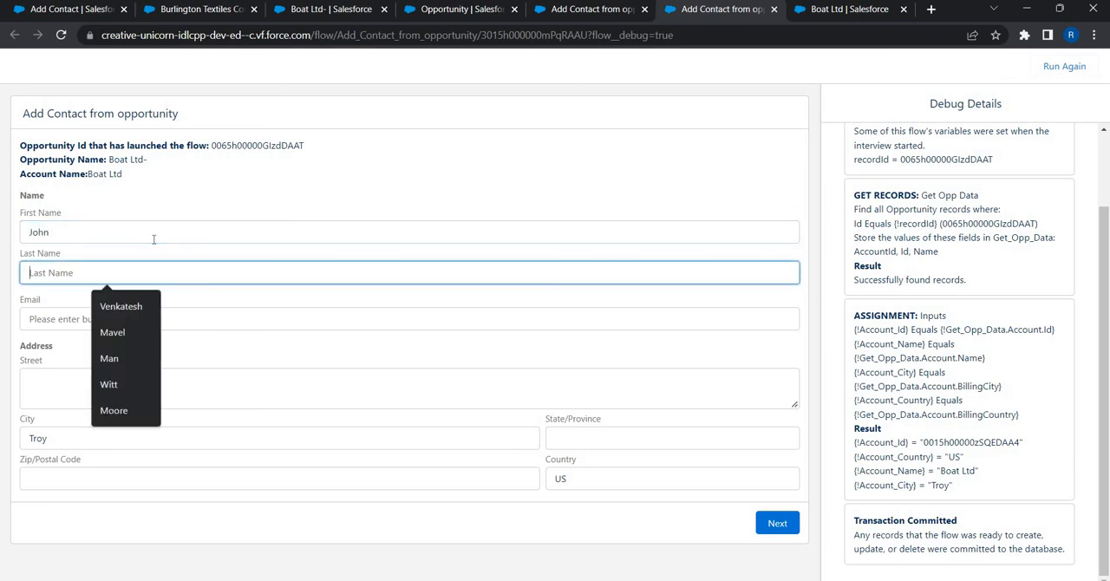
pyautogui.write('Doe')
pyautogui.press('Tab')
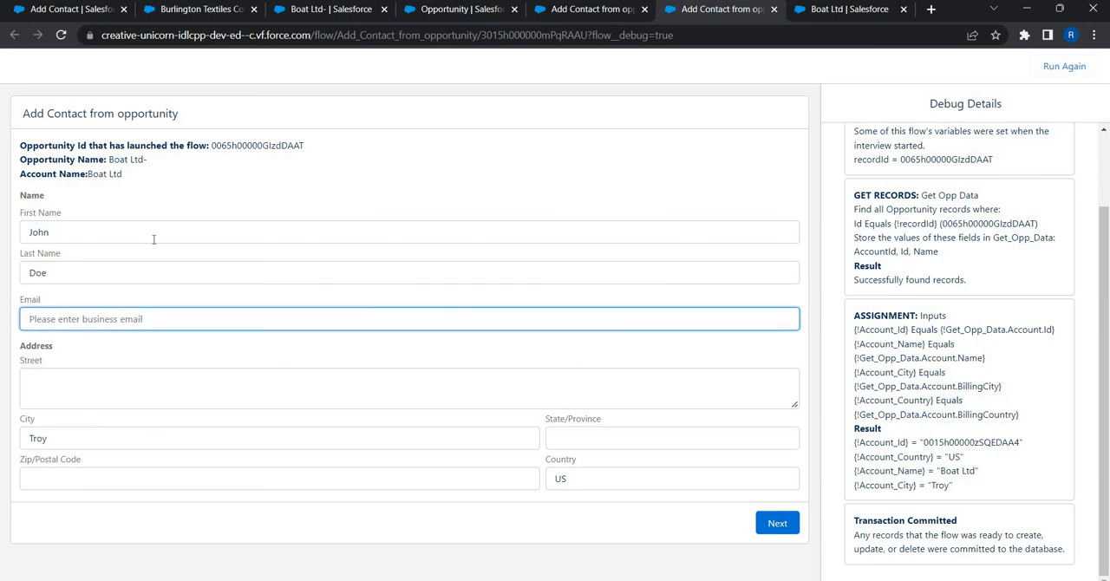
pyautogui.write('John@xyz.com')
pyautogui.click(46, 389)
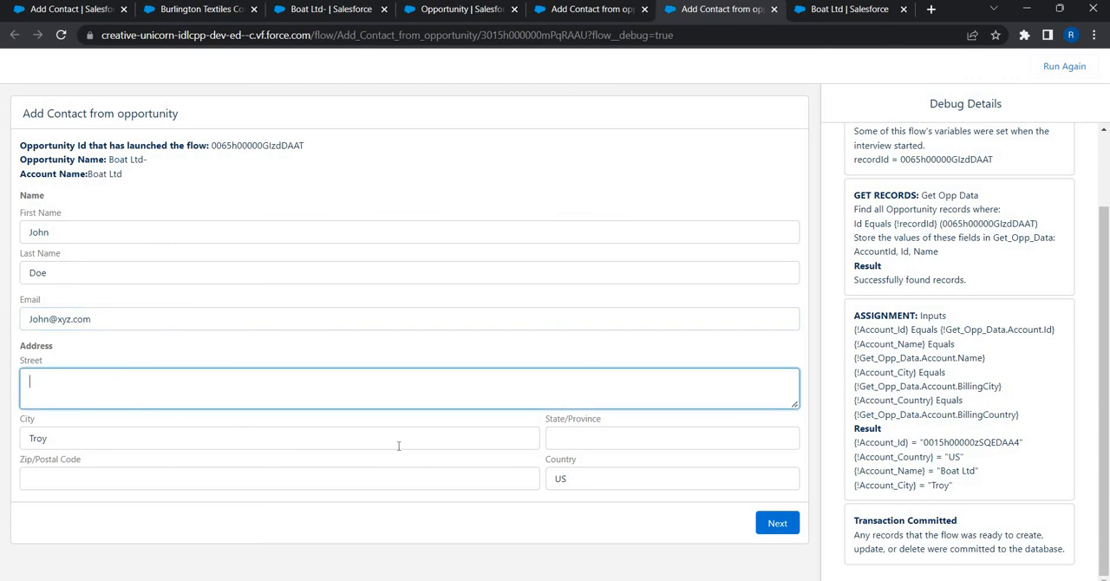
pyautogui.click(771, 531)
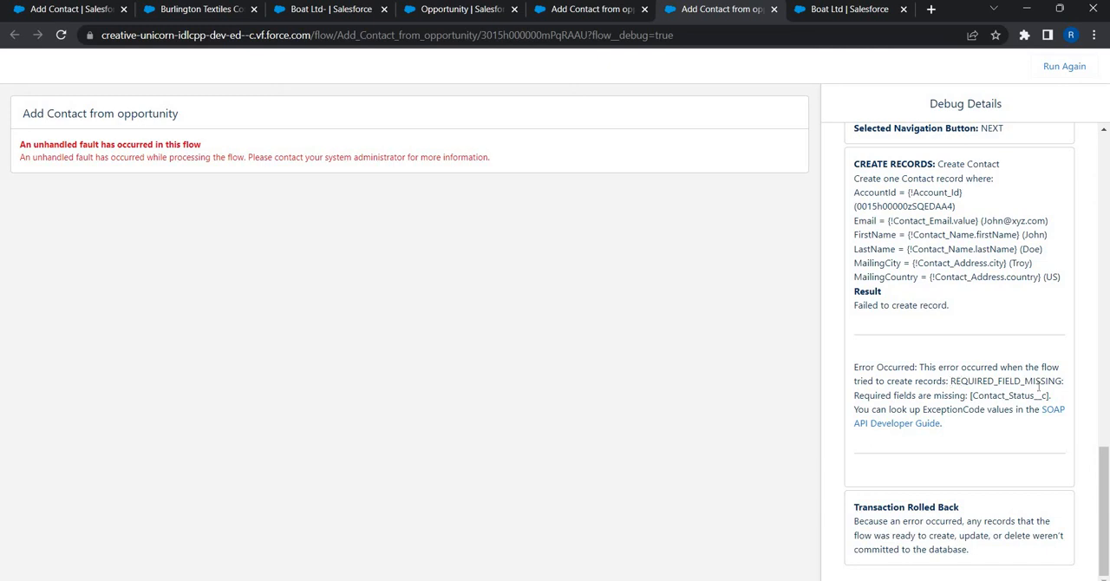
# Step: Examine the Create Contact error in the debug details, close the debug run and return to the flow
pyautogui.moveTo(1038, 387); pyautogui.dragTo(1050, 393)
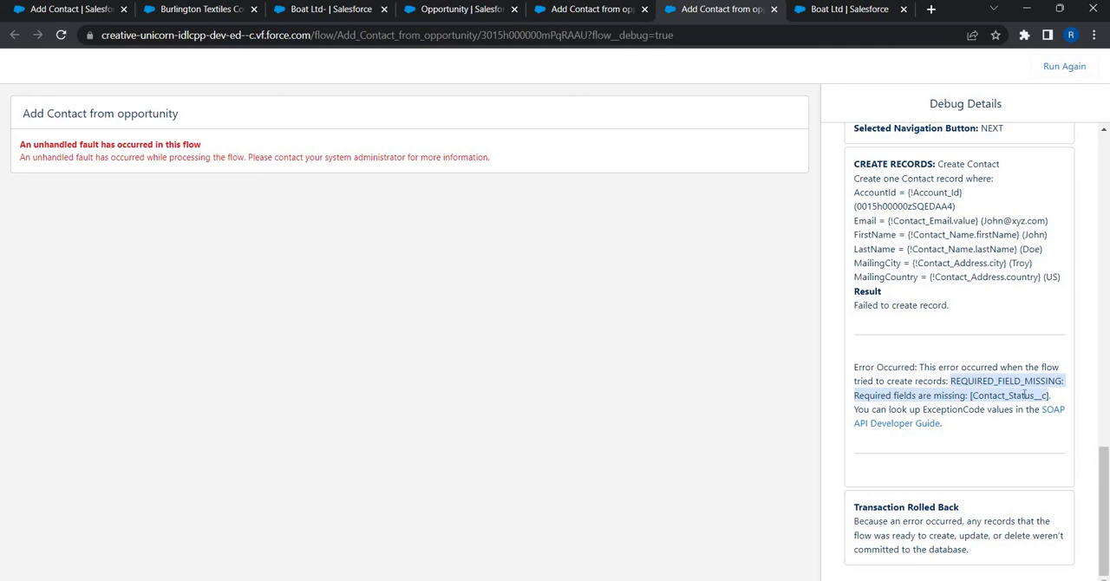
pyautogui.click(1038, 394)
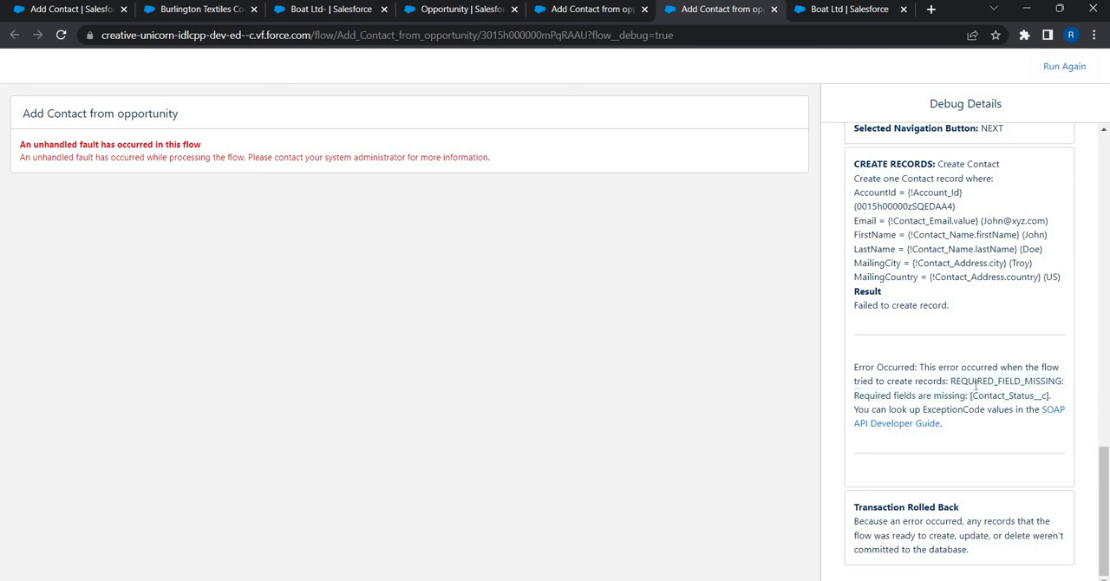
pyautogui.moveTo(1048, 395); pyautogui.dragTo(973, 392)
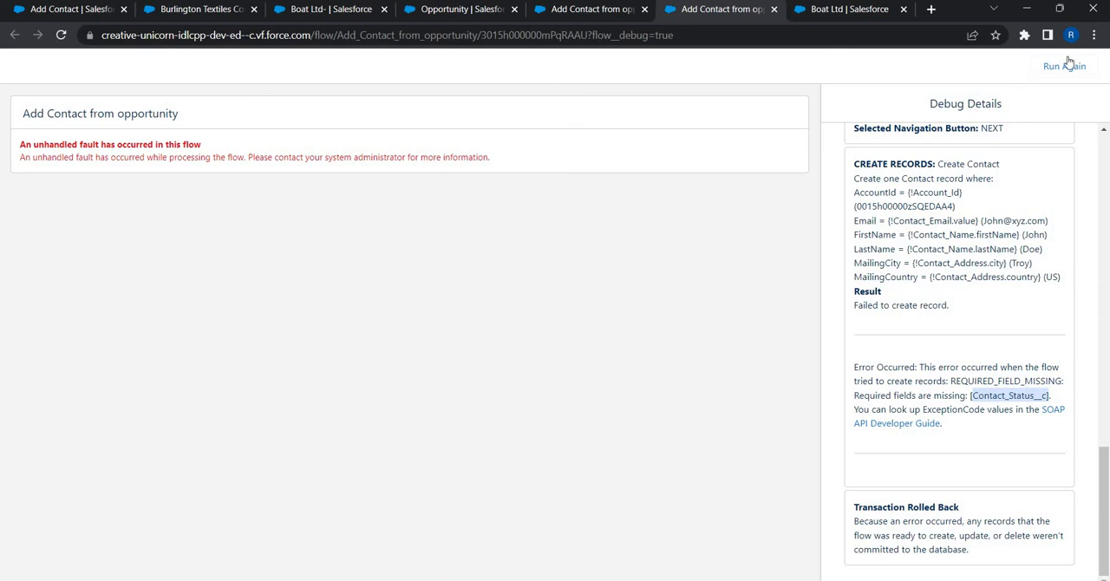
pyautogui.click(773, 8)
pyautogui.click(557, 14)
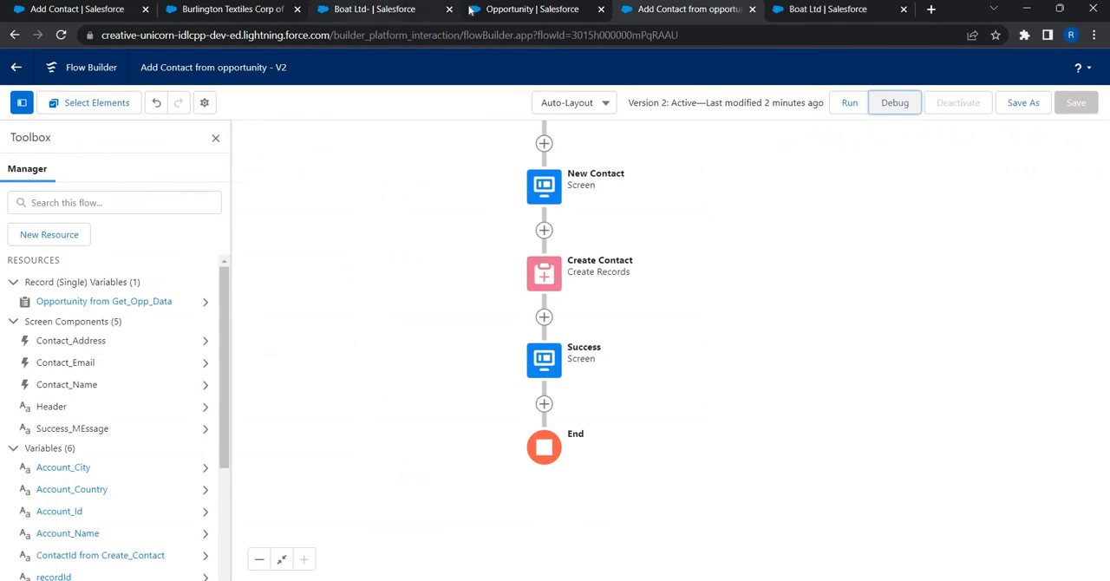
# Step: Find the Contact object in Object Manager and open its Fields & Relationships
pyautogui.click(522, 10)
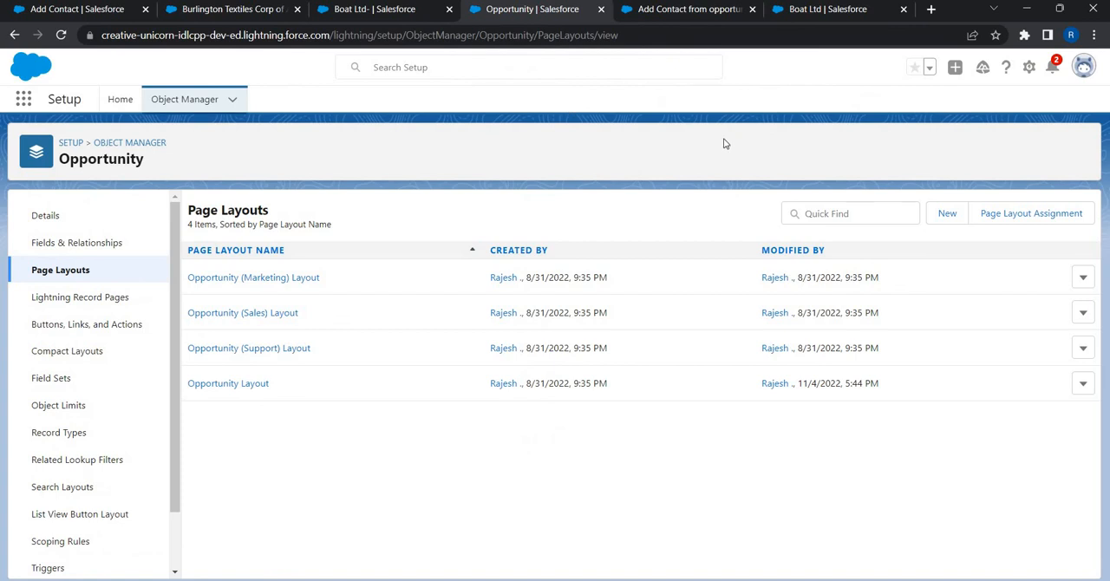
pyautogui.click(191, 100)
pyautogui.click(817, 146)
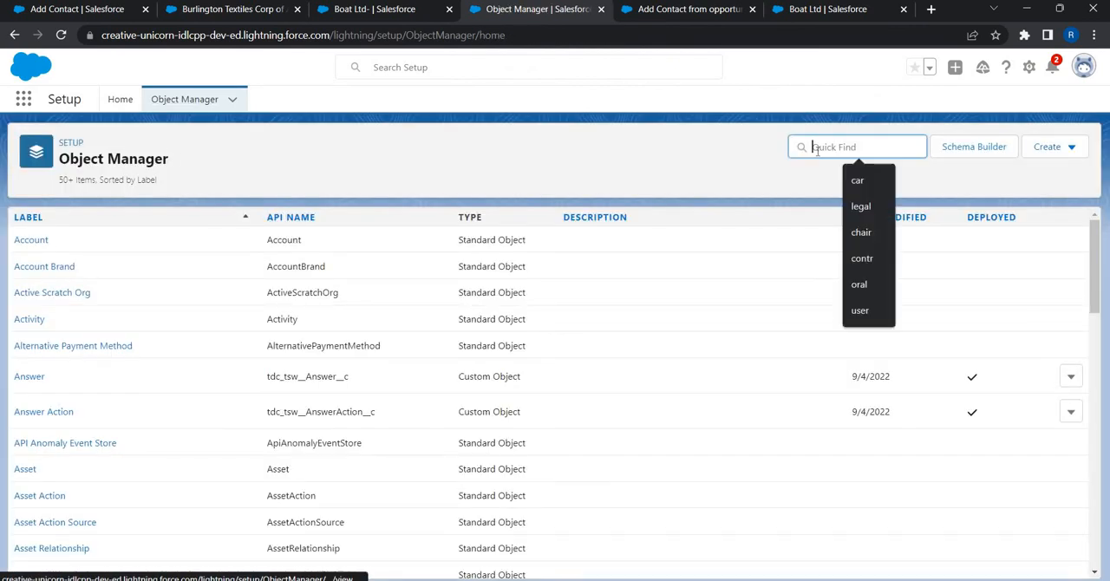
pyautogui.write('cont')
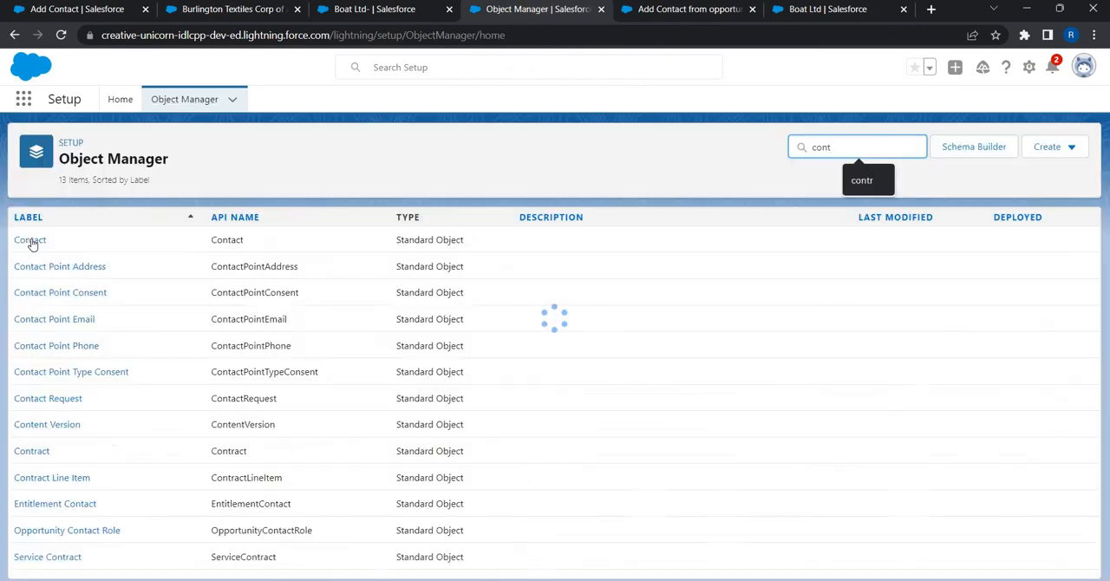
pyautogui.click(38, 248)
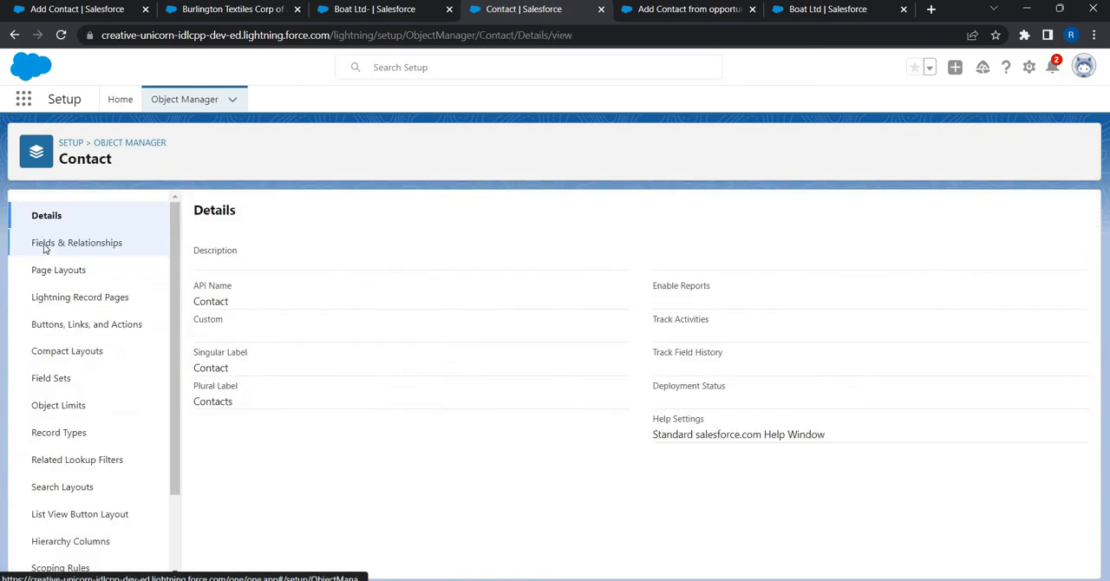
pyautogui.click(45, 246)
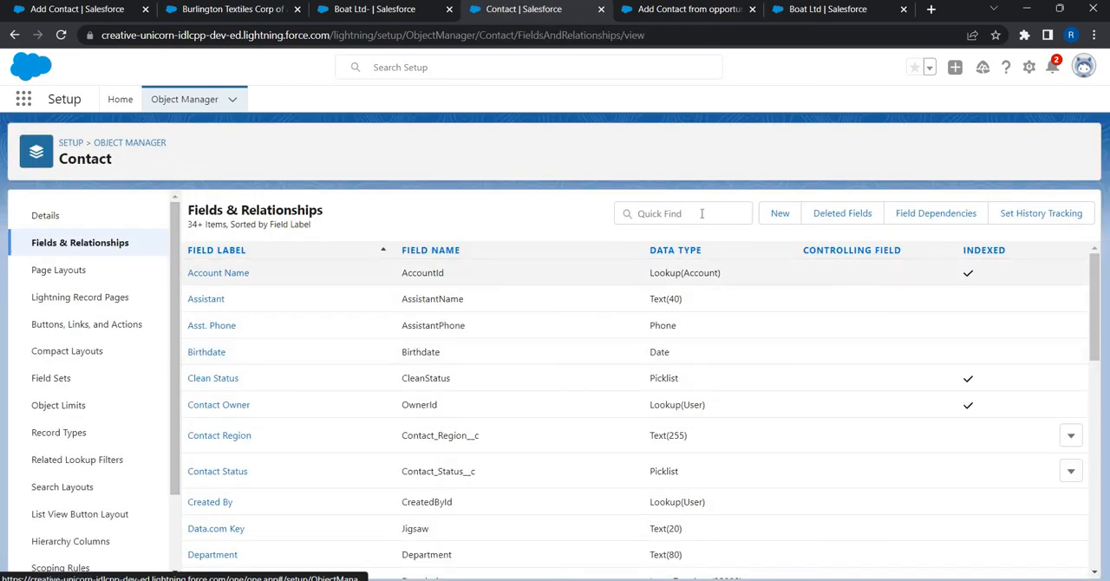
# Step: Open the Contact Status field, examine its required setting and picklist values, and return to the flow
pyautogui.click(701, 213)
pyautogui.write('conta')
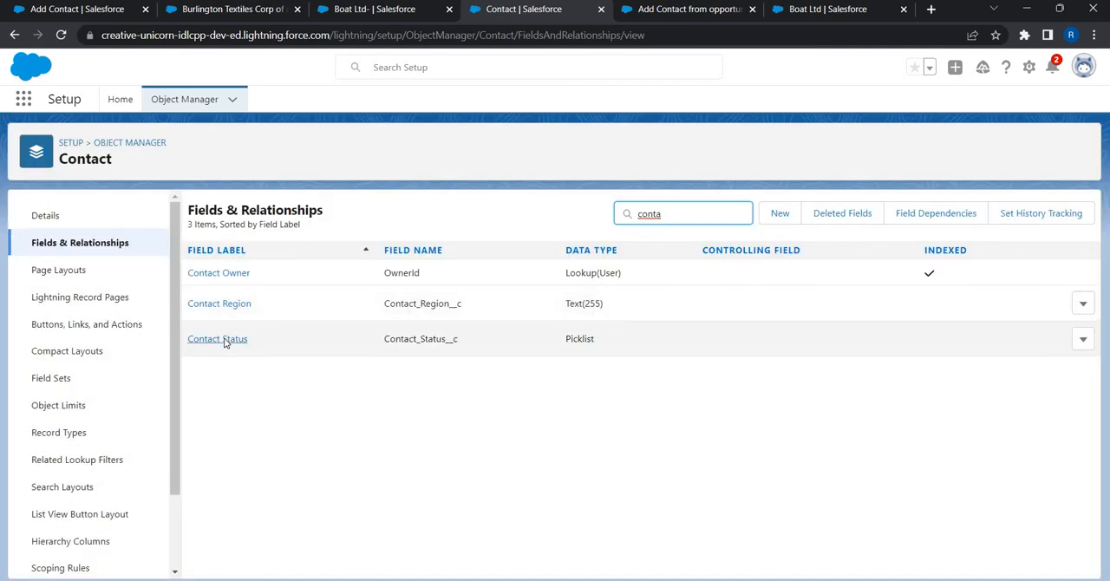
pyautogui.click(223, 343)
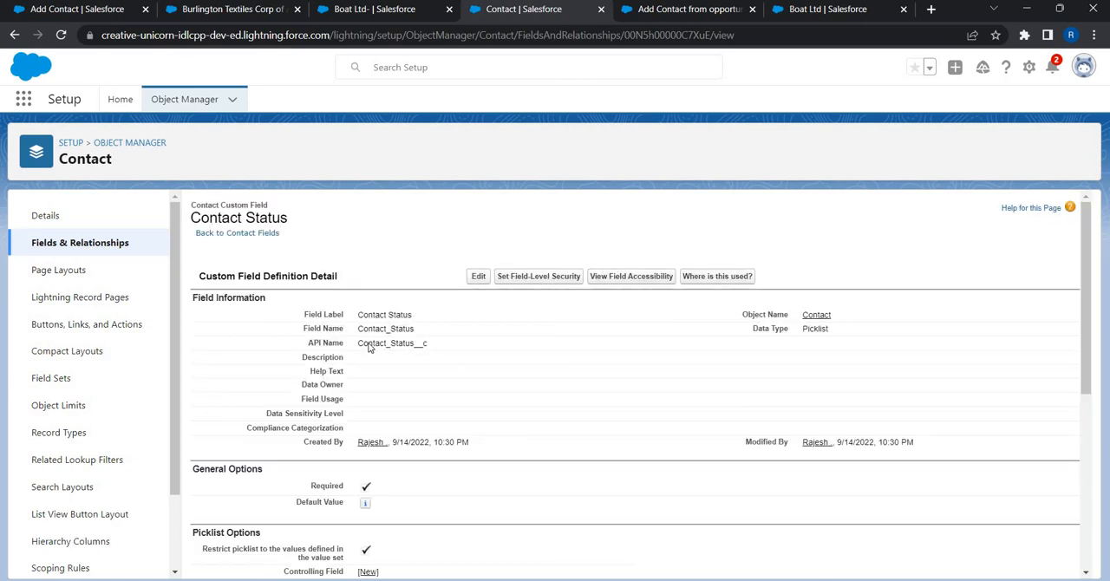
pyautogui.scroll(-3, 367, 345)
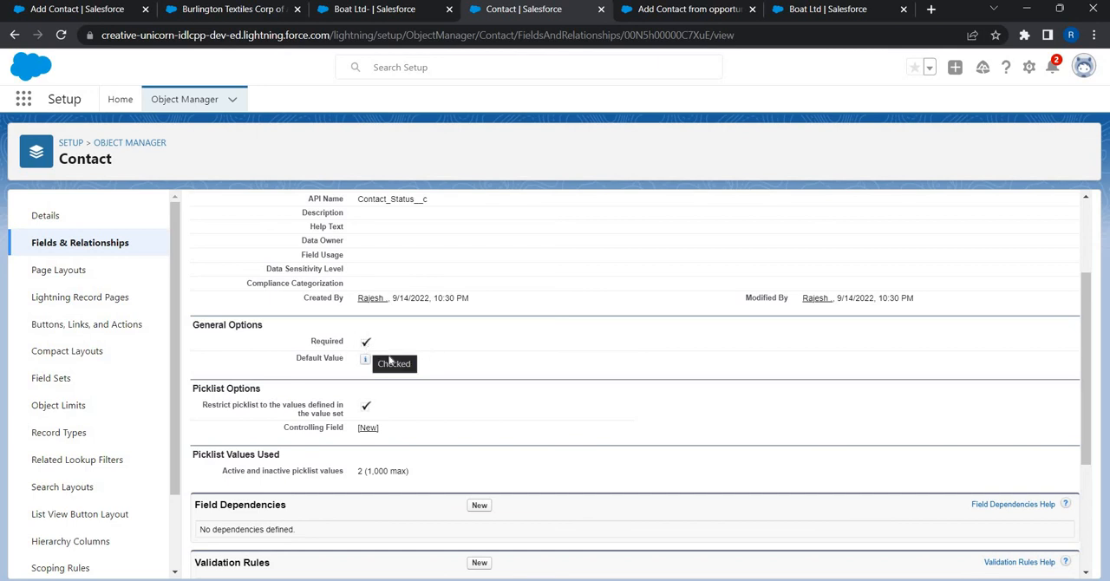
pyautogui.scroll(-2, 520, 399)
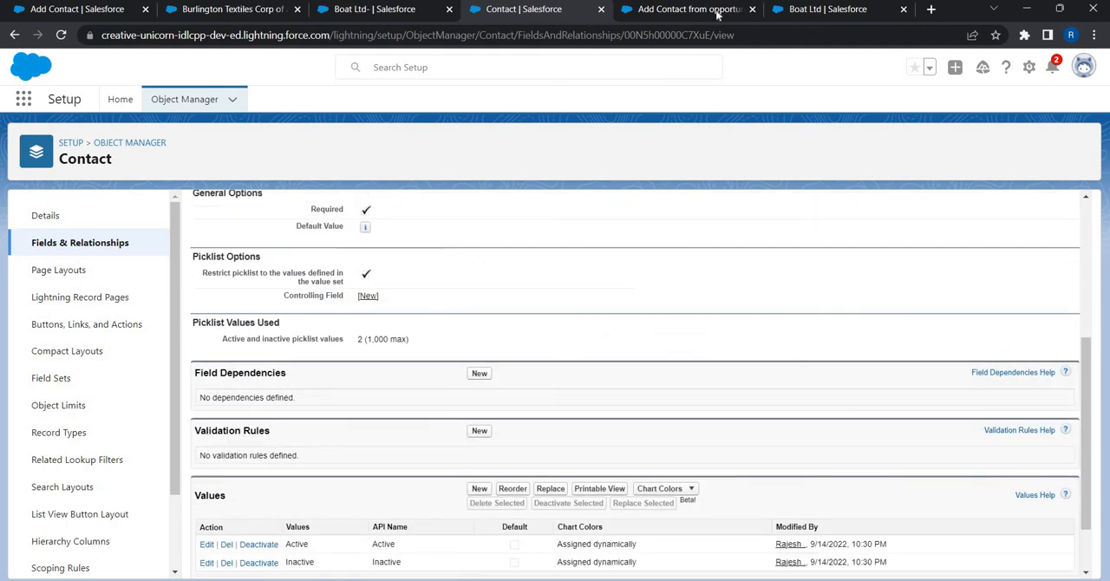
pyautogui.click(716, 14)
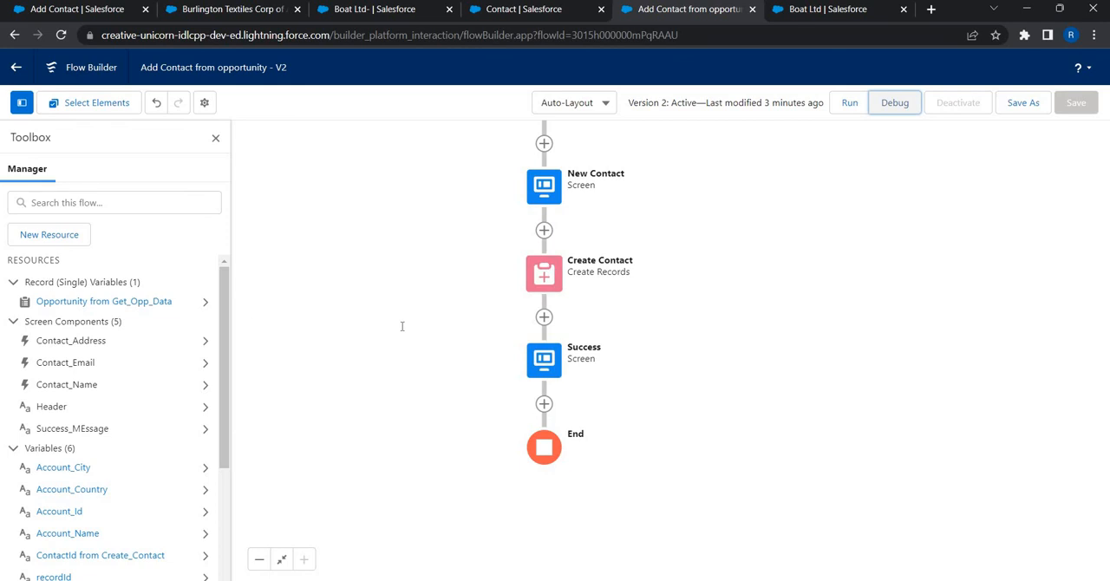
# Step: Add a Contact_Status__c field with the value Active to the Create Contact element's field values and apply the change
pyautogui.doubleClick(543, 274)
pyautogui.scroll(-4, 321, 438)
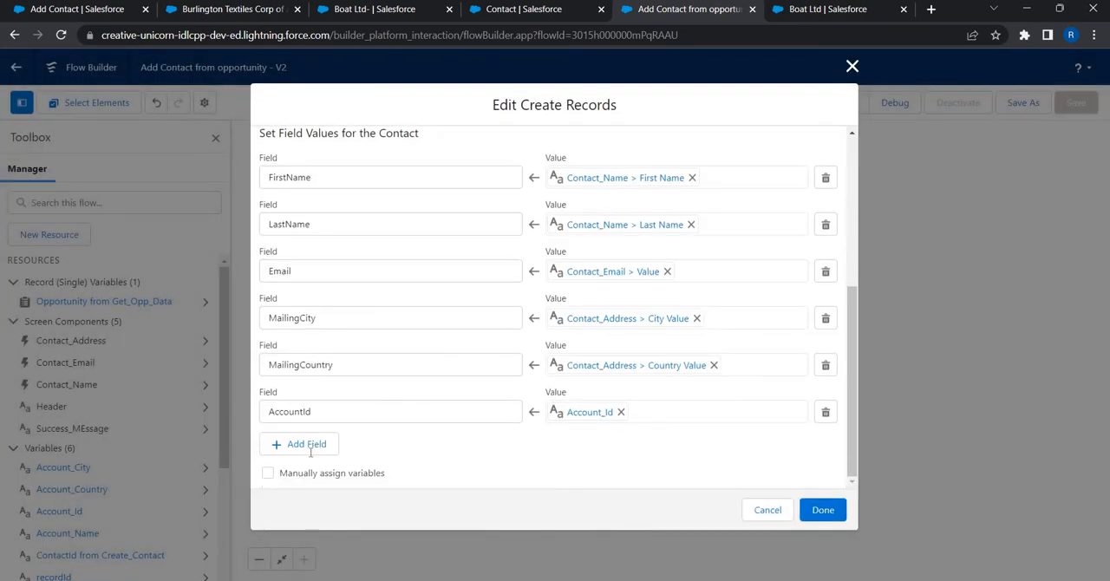
pyautogui.click(305, 444)
pyautogui.click(310, 455)
pyautogui.write('cont')
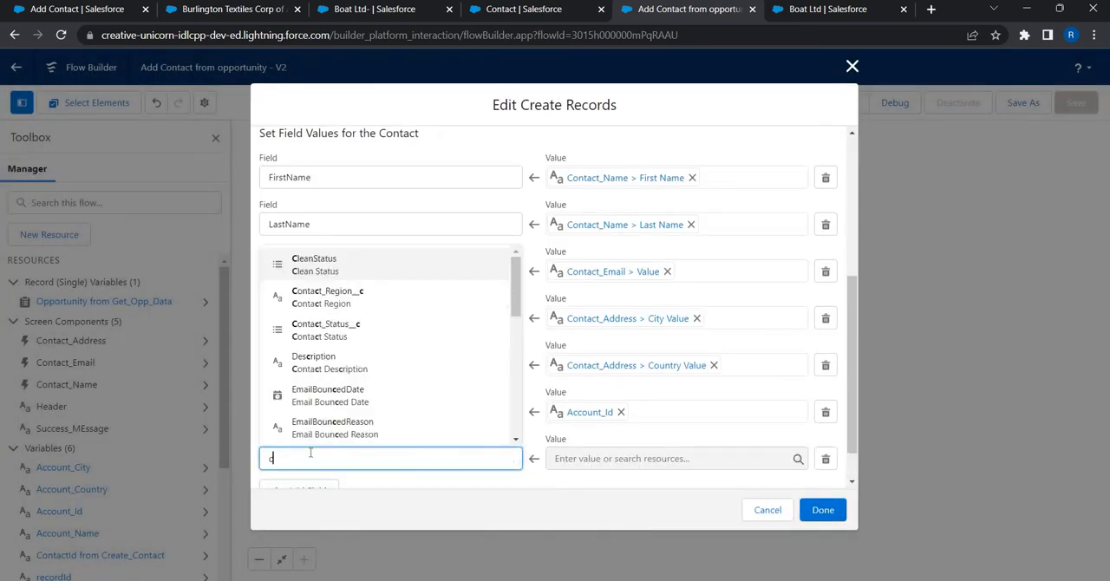
pyautogui.press('Return')
pyautogui.click(630, 459)
pyautogui.write('Ac')
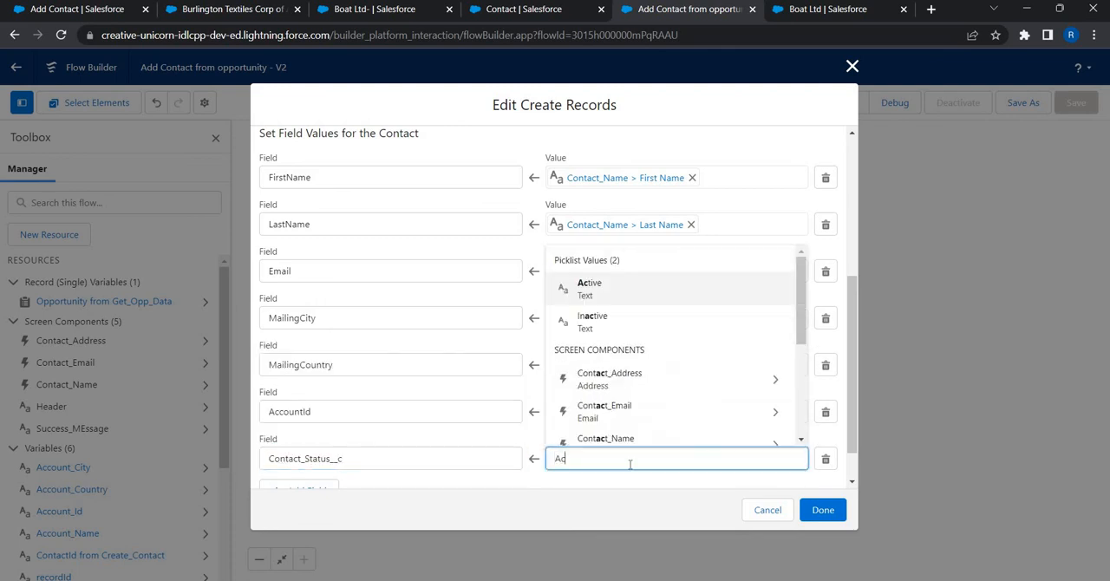
pyautogui.write('ti')
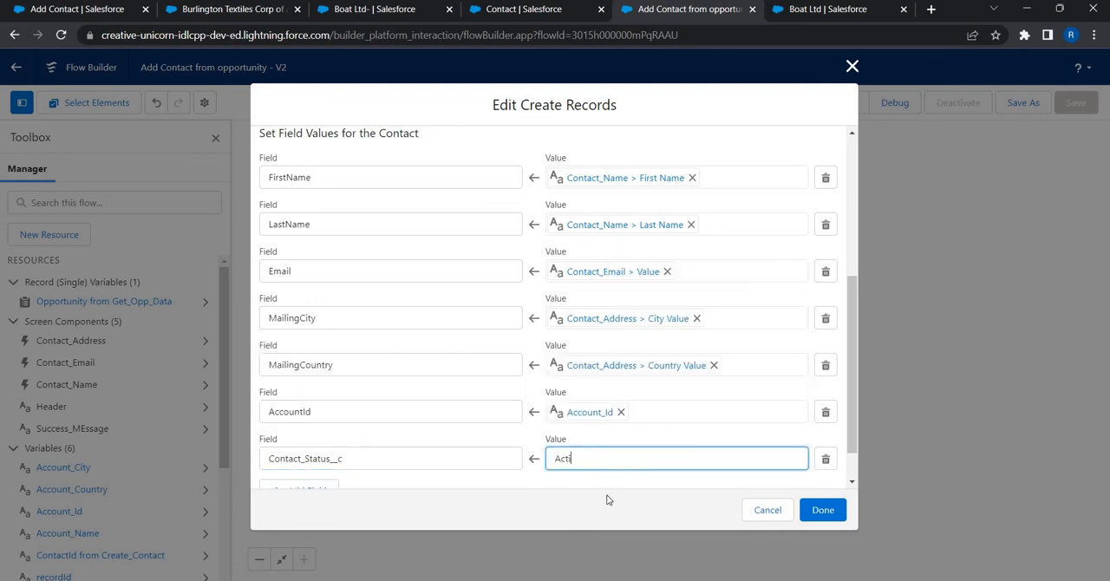
pyautogui.write('eve')
pyautogui.press('Return')
pyautogui.click(823, 513)
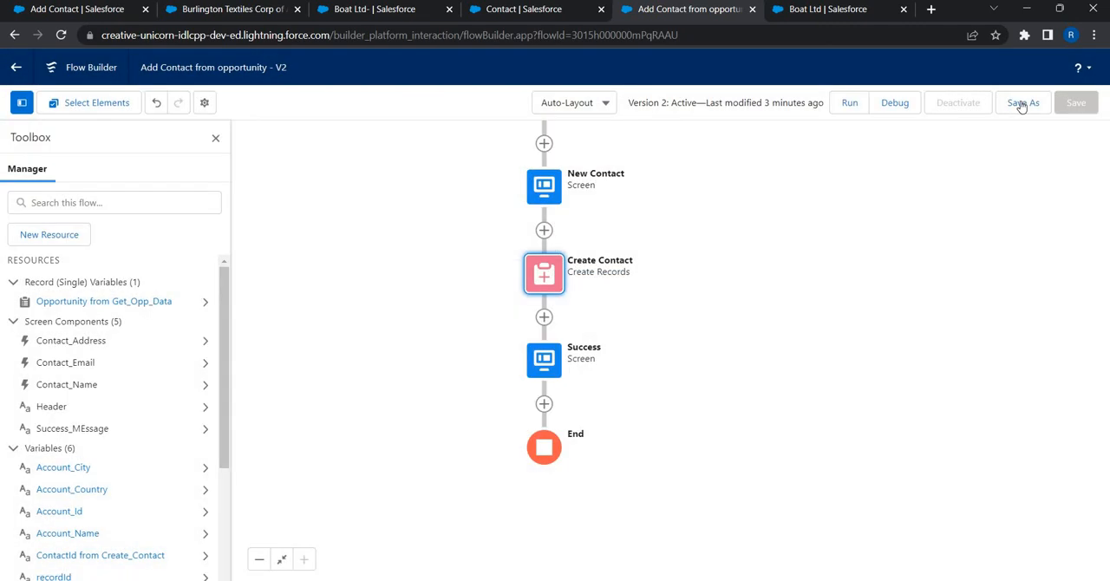
# Step: Save the flow as a new version and activate it
pyautogui.click(1023, 103)
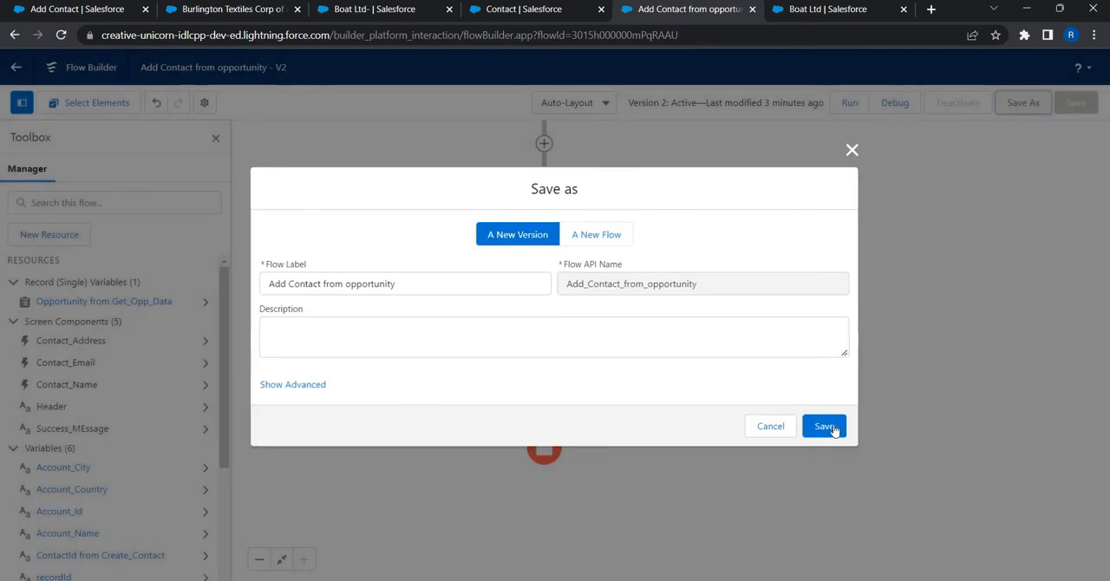
pyautogui.click(824, 426)
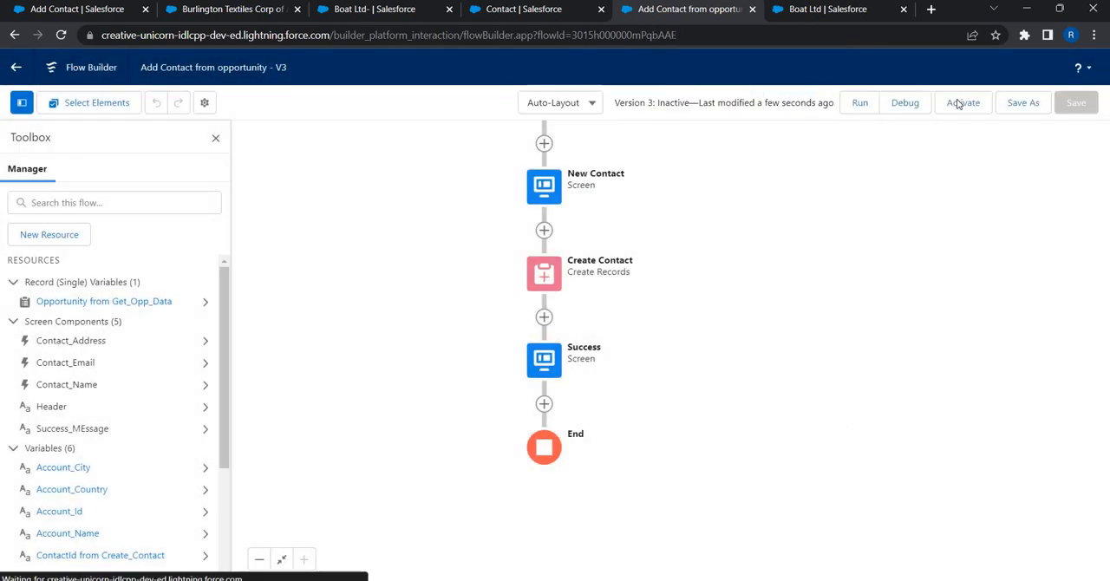
pyautogui.click(959, 104)
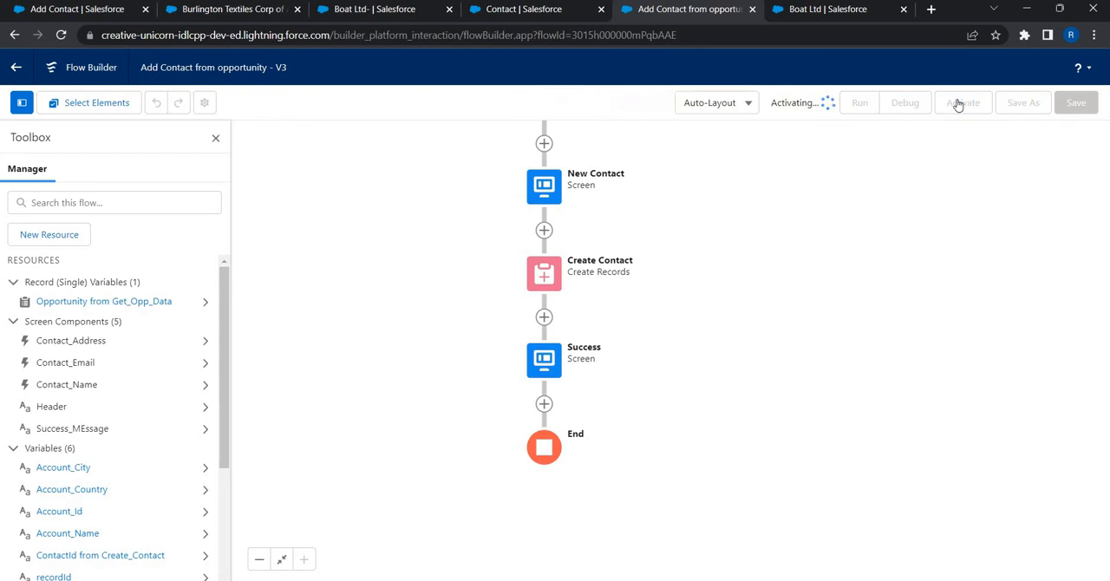
# Step: Reload the Boat Ltd- opportunity record and launch its Add Contact action
pyautogui.click(371, 18)
pyautogui.click(335, 35)
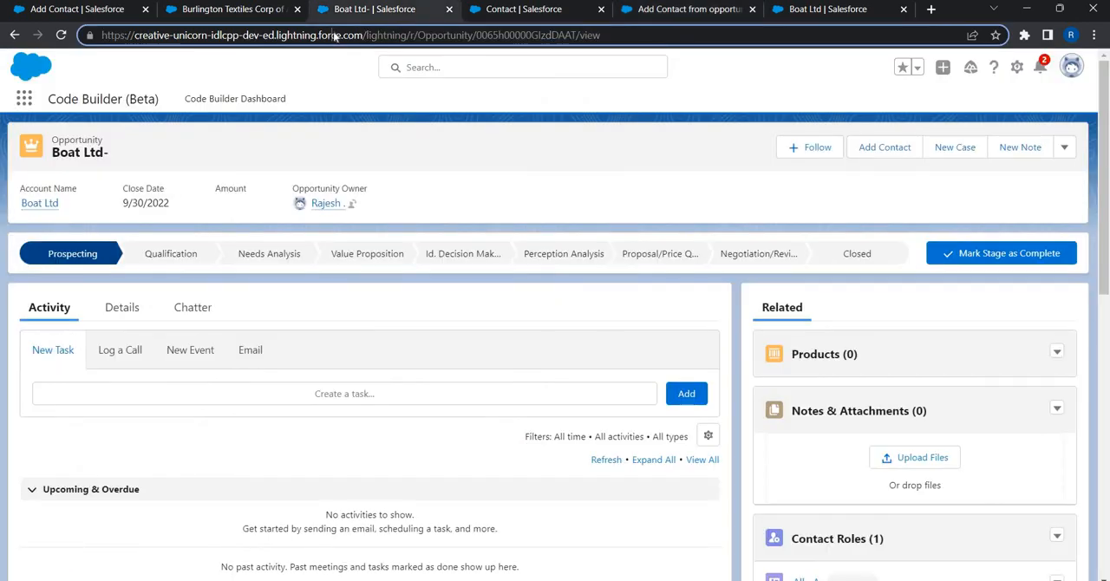
pyautogui.press('Return')
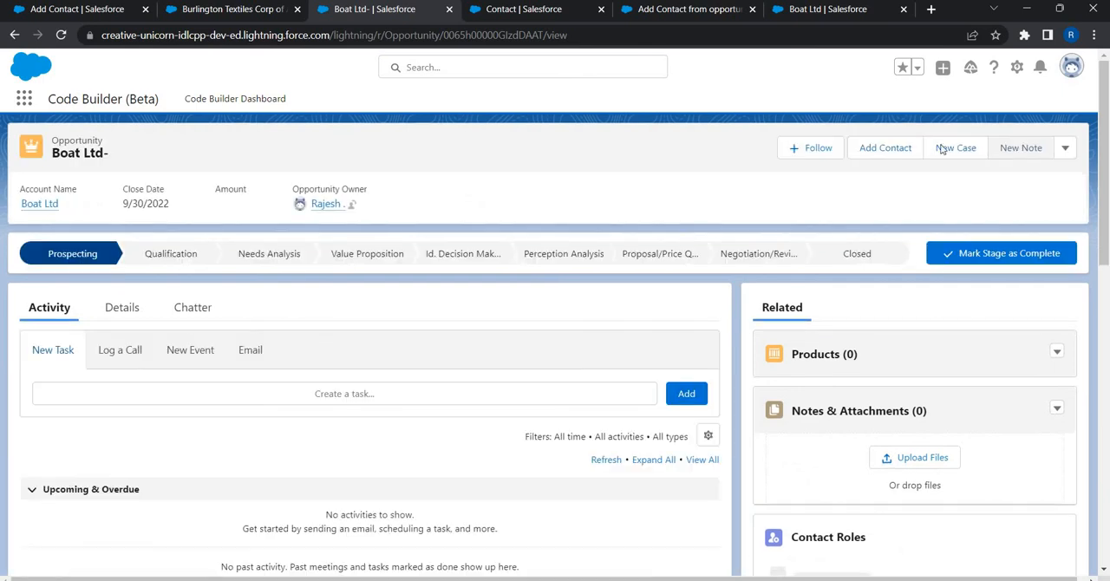
pyautogui.click(916, 151)
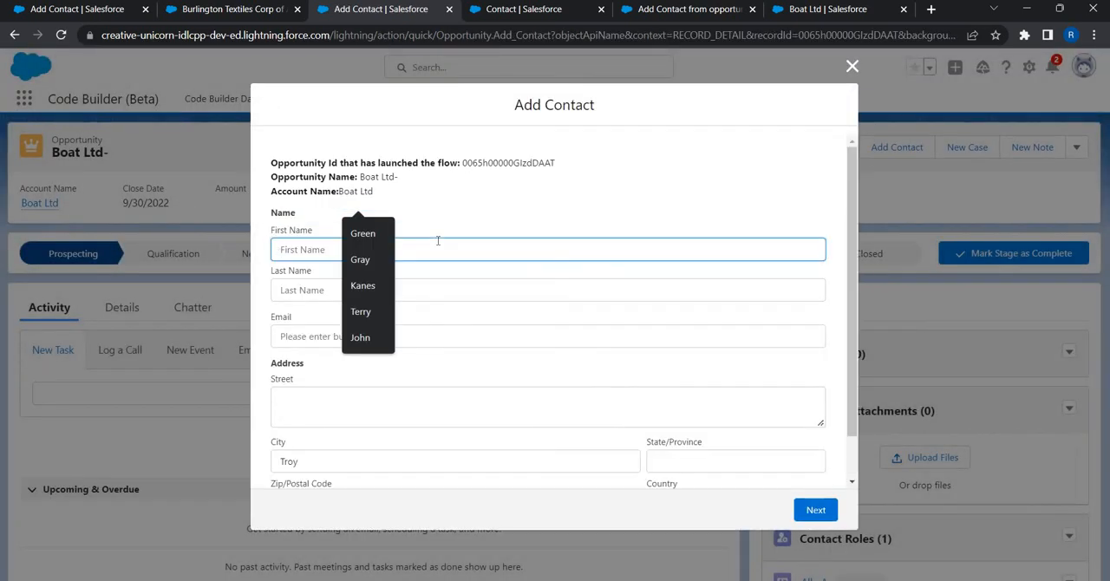
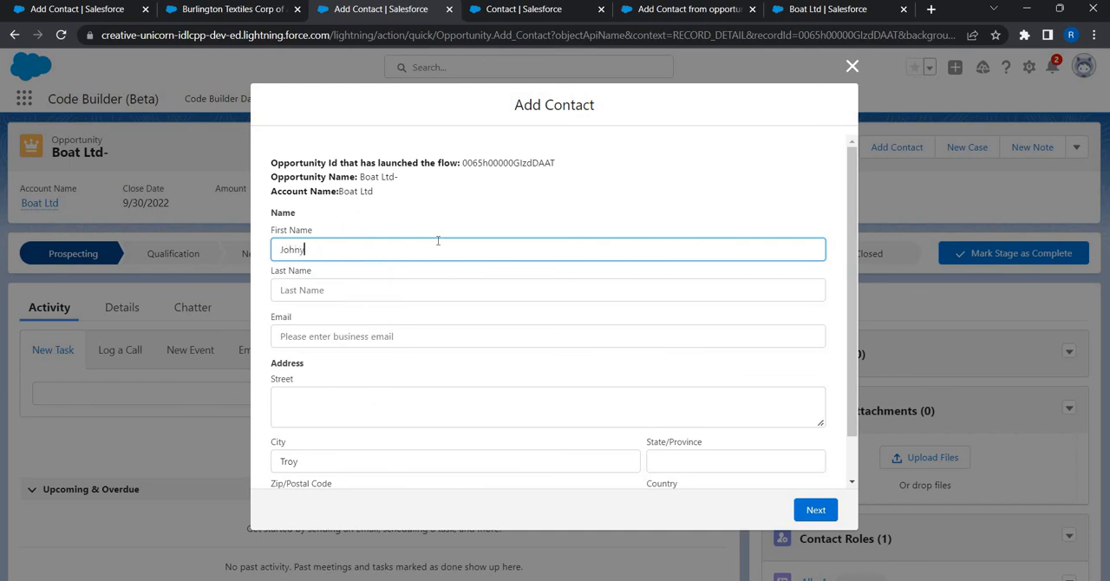
# Step: Enter the contact's first name, last name and business email in the Add Contact form
pyautogui.press('Tab')
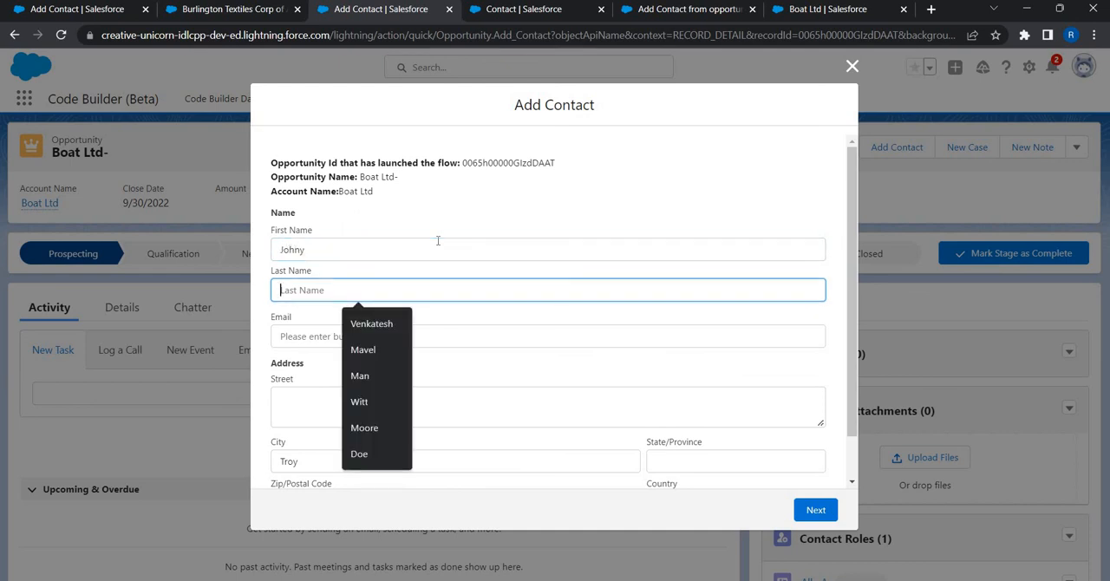
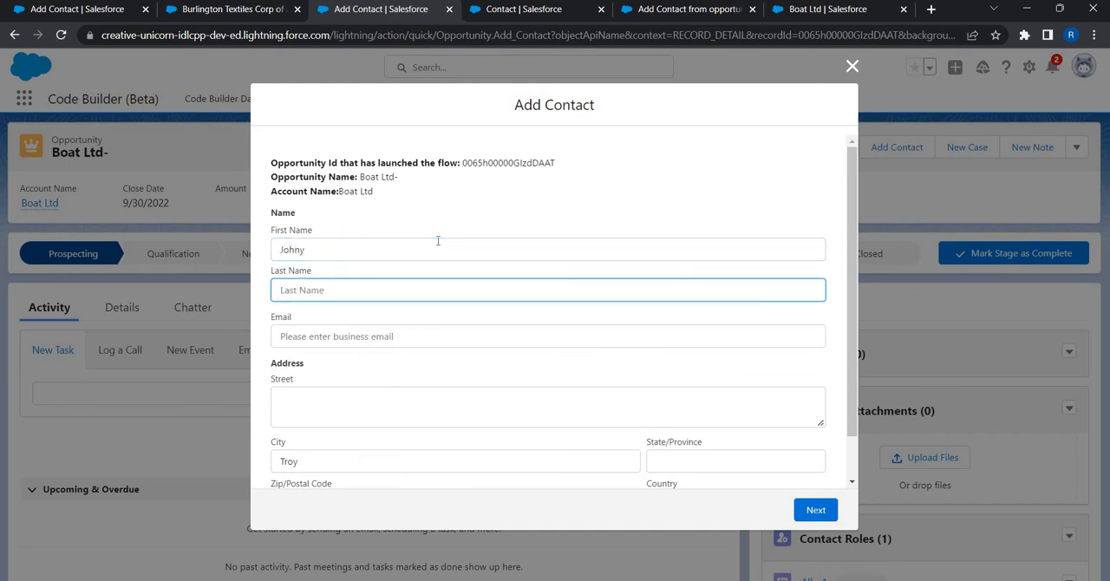
pyautogui.press('Tab')
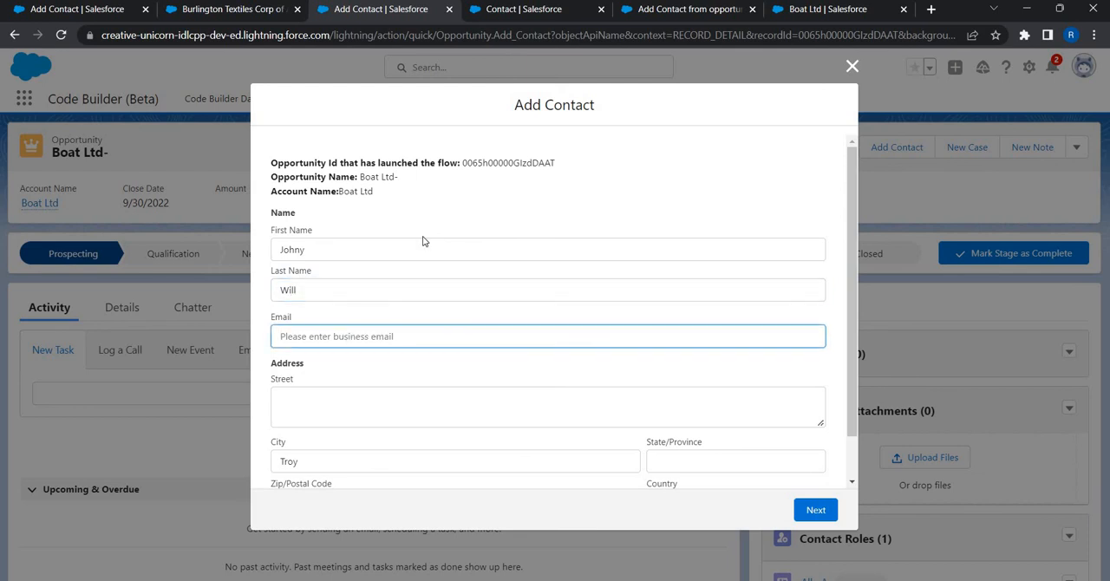
pyautogui.write('John@abc.com')
pyautogui.press('Tab')
# Step: Submit the Add Contact form with the prefilled city and country, and finish the flow
pyautogui.scroll(-1, 808, 496)
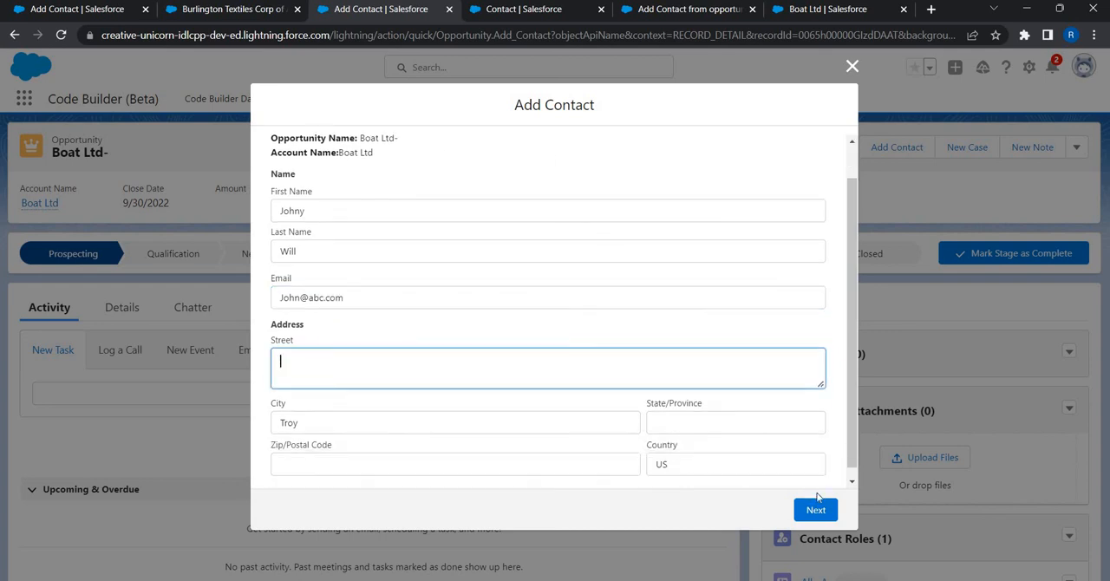
pyautogui.click(815, 509)
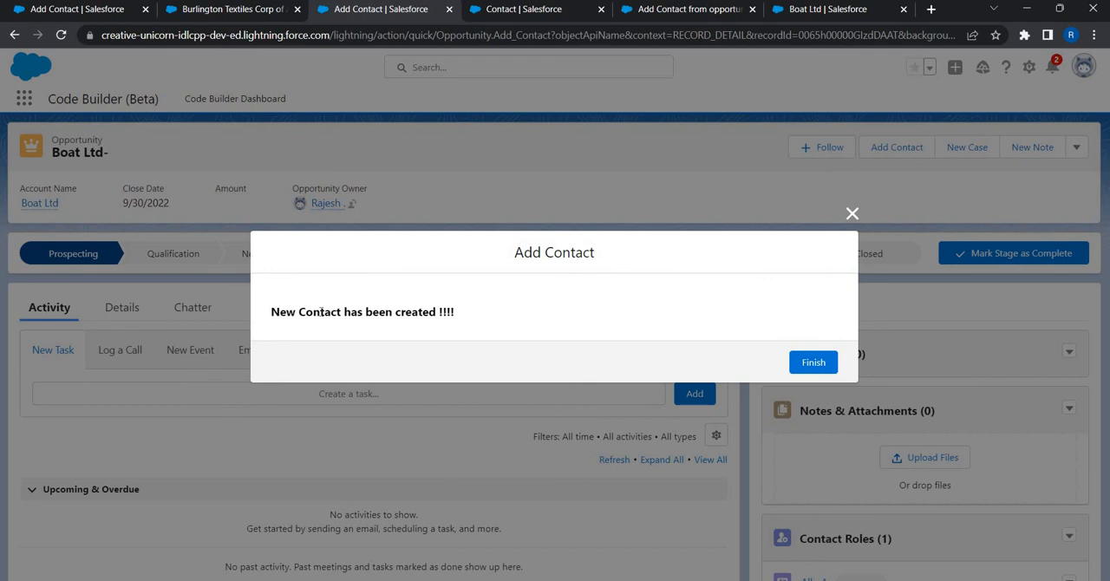
pyautogui.click(804, 370)
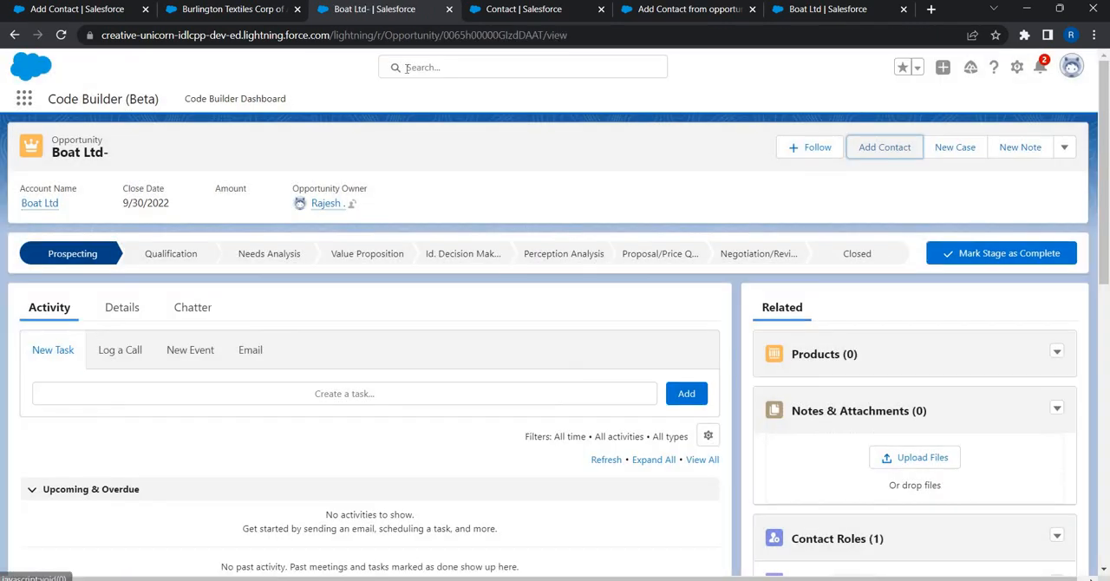
# Step: Search globally for the newly added contact by first name and open the contact record linked to Boat Ltd
pyautogui.click(407, 68)
pyautogui.write('J')
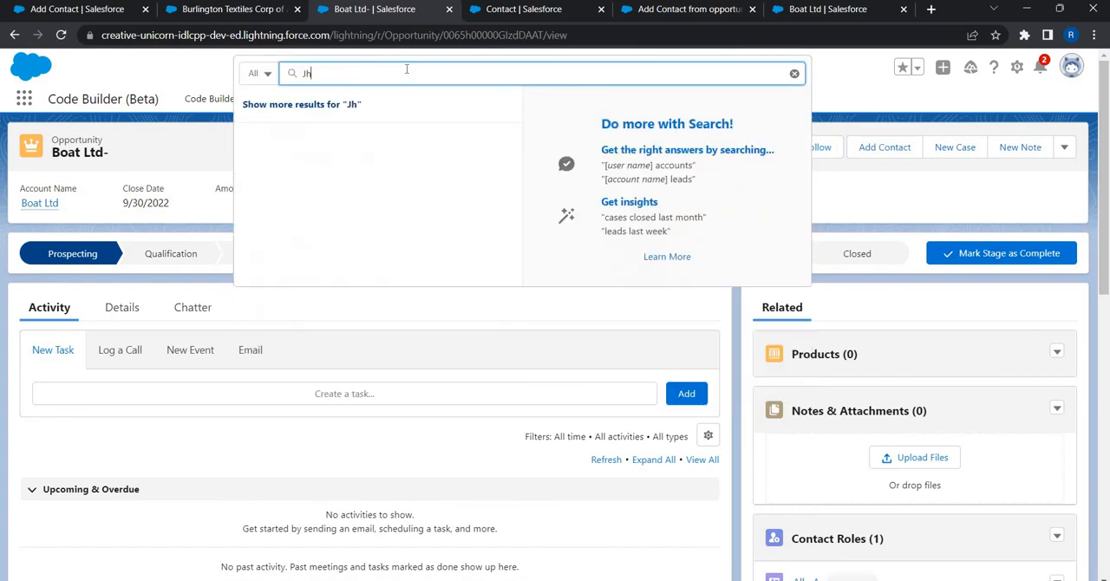
pyautogui.write('oh')
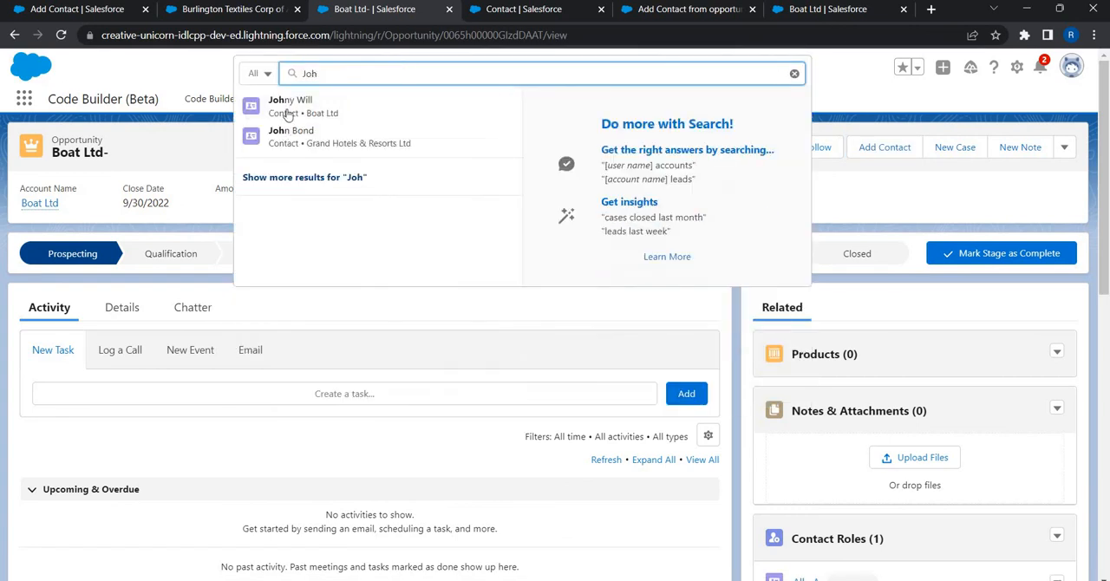
pyautogui.click(294, 106)
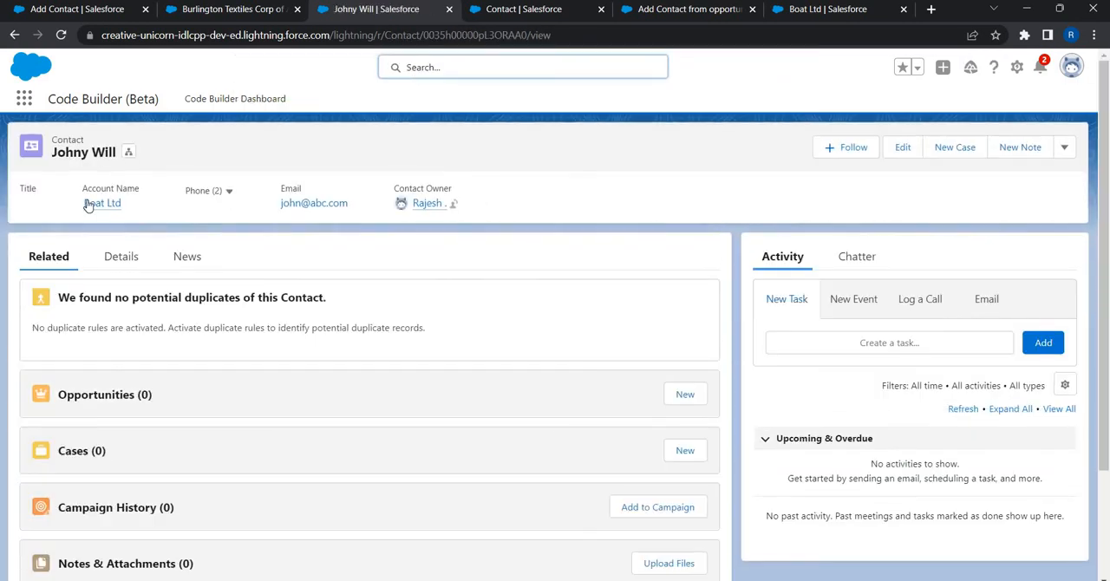
# Step: Examine the contact's account preview and its details, including email, Contact Status and mailing address
pyautogui.moveTo(129, 217)
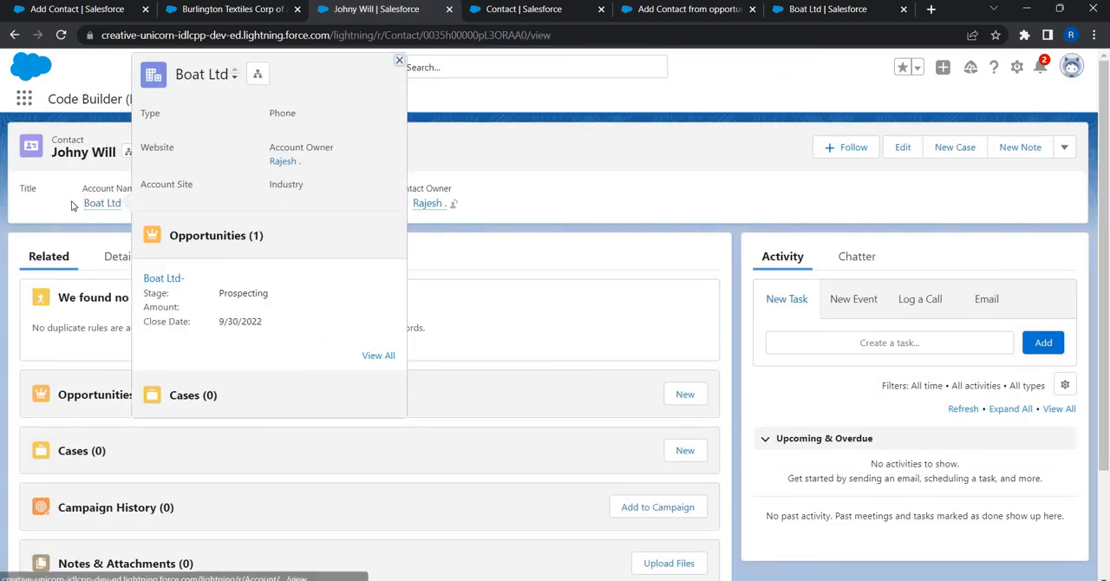
pyautogui.click(118, 257)
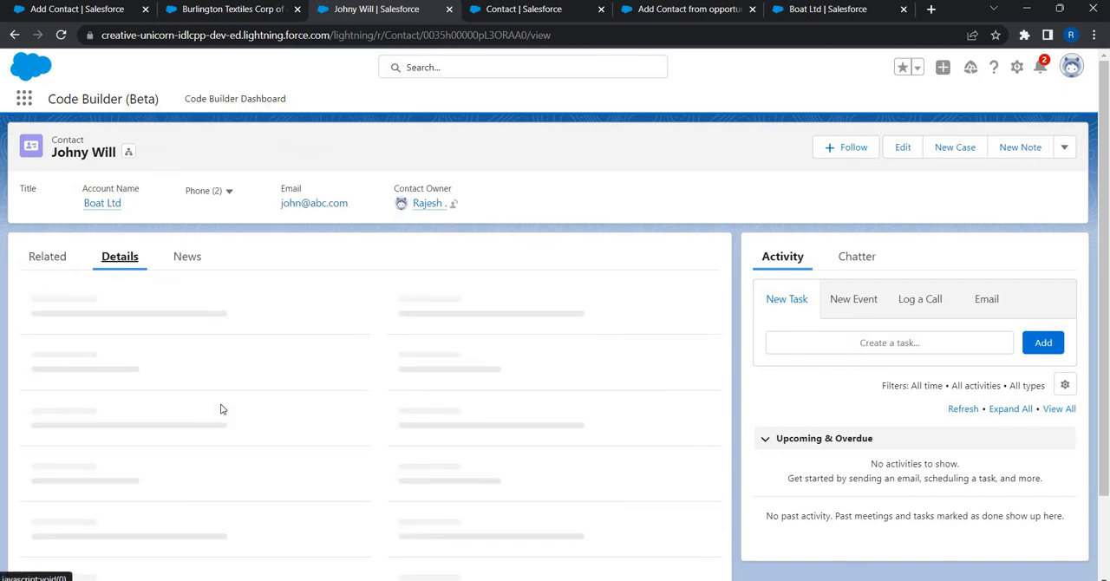
pyautogui.scroll(-3, 52, 460)
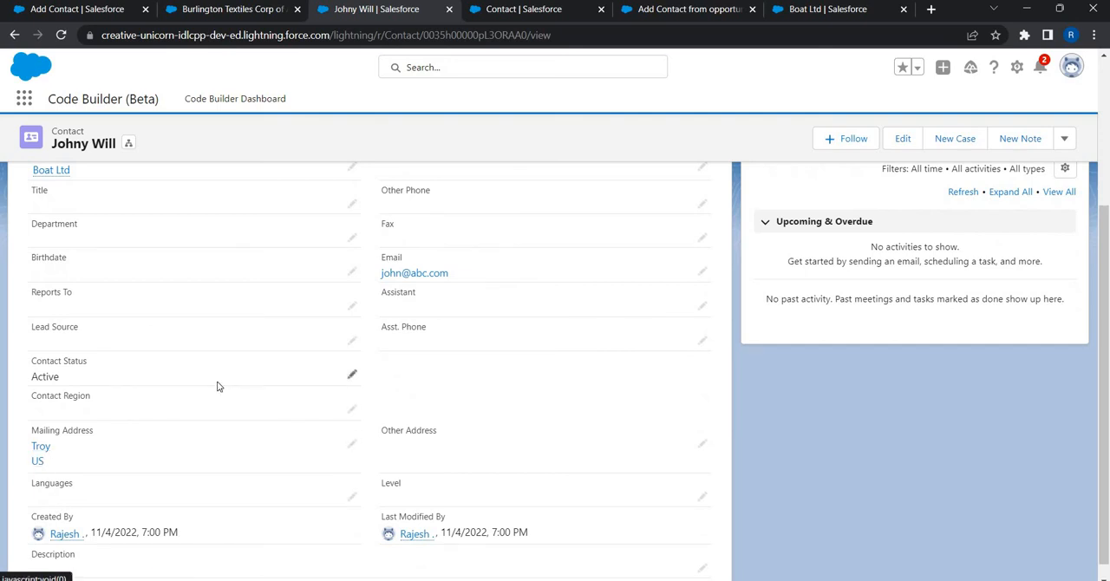
pyautogui.scroll(3, 217, 386)
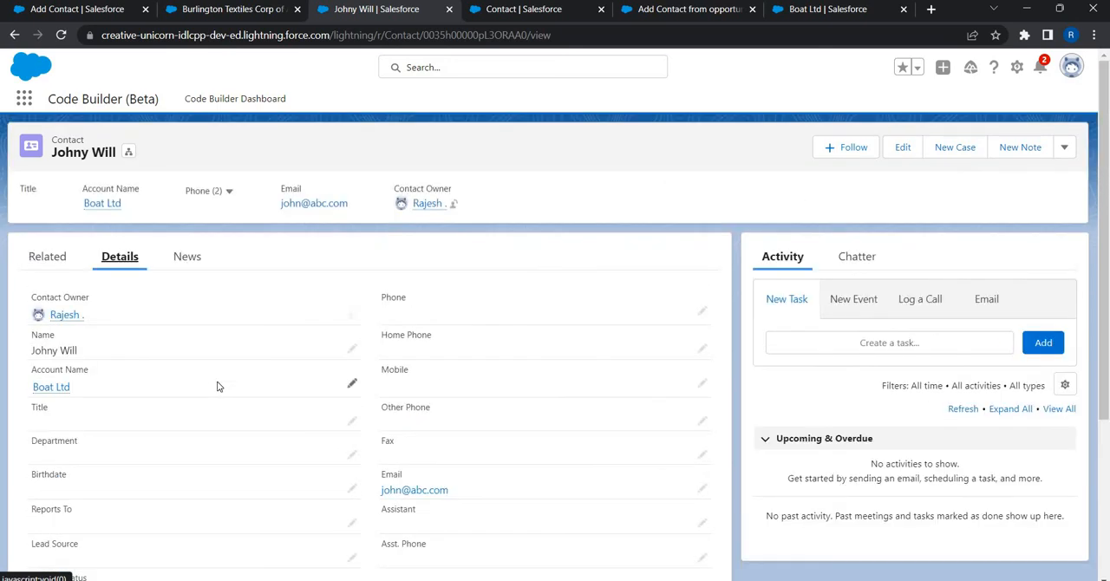
# Step: Return to the Add Contact from opportunity flow and review its elements from Get Opp Data to Success
pyautogui.click(670, 10)
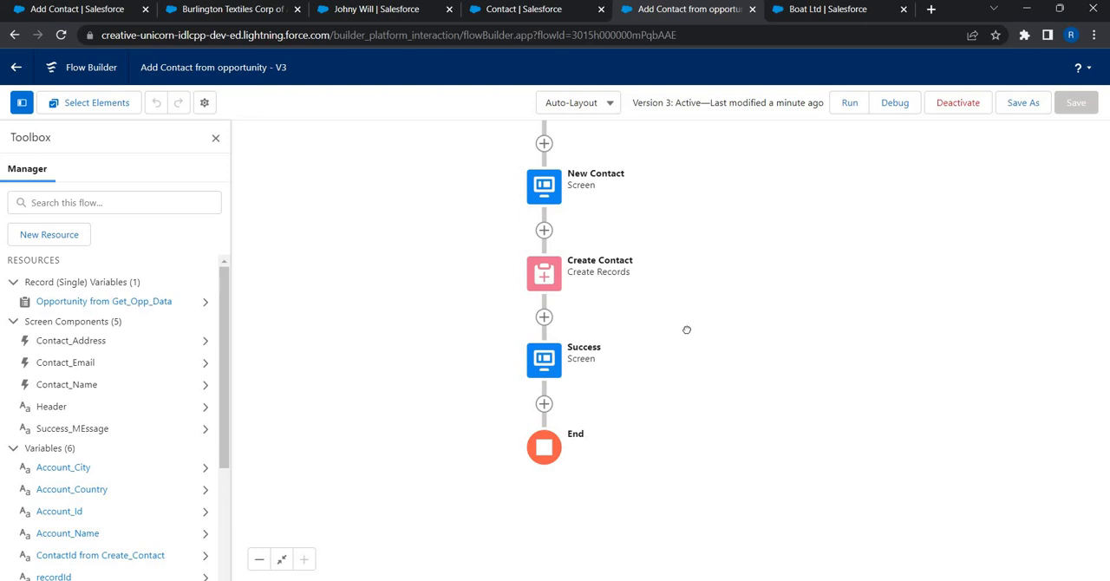
pyautogui.scroll(1, 516, 237)
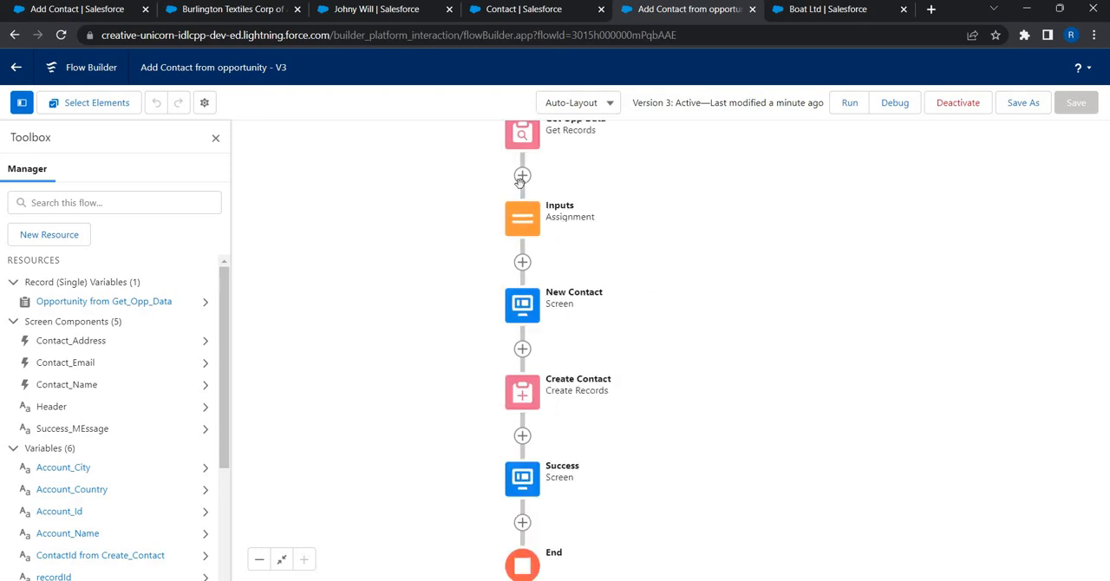
pyautogui.scroll(1, 572, 428)
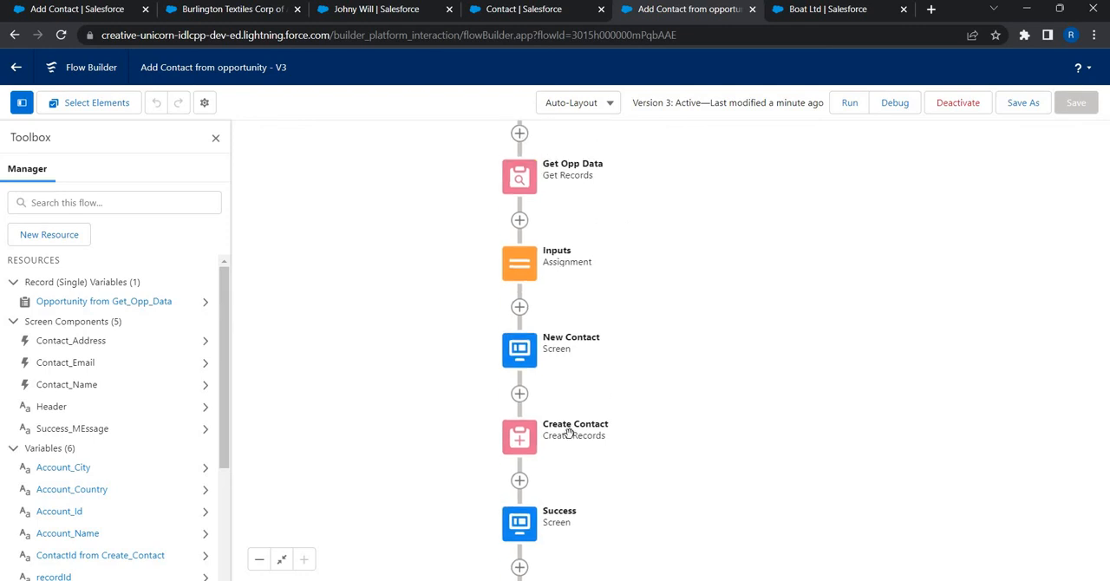